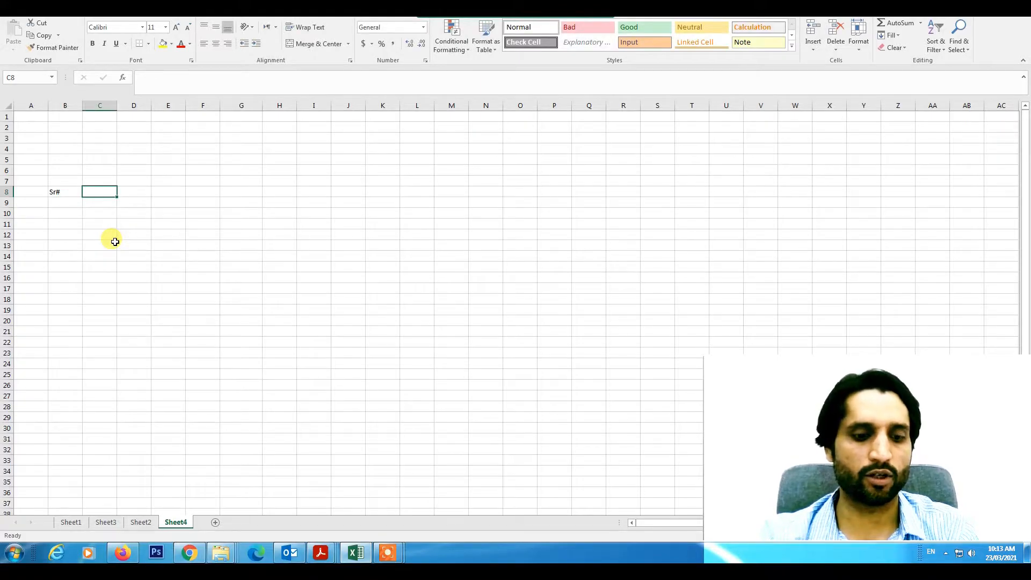
Enter the column headings Date, Work Hours, Rate per hour and Total Amount in C8 to F8
type("te")
key("Tab")
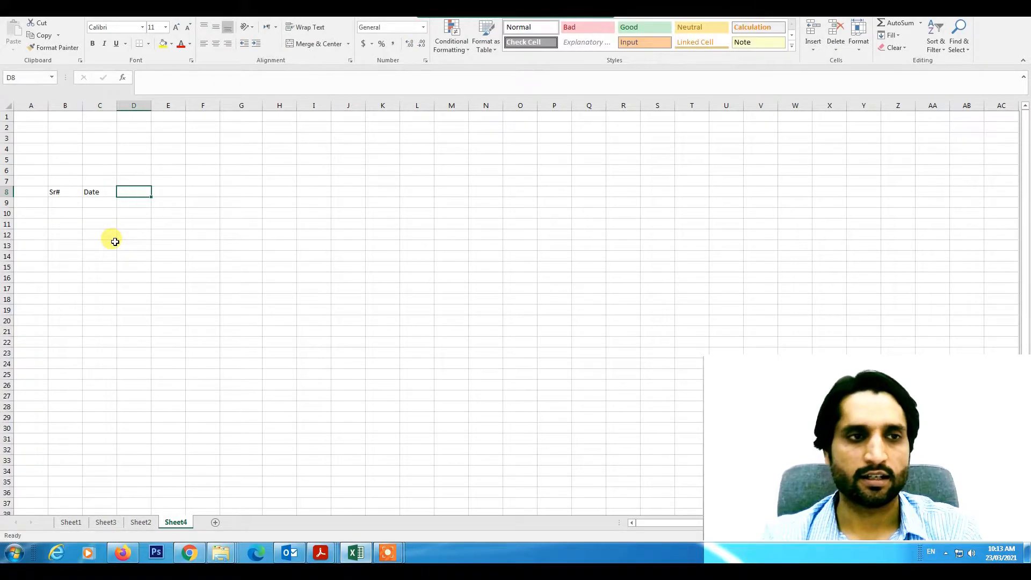
type("Work Hours")
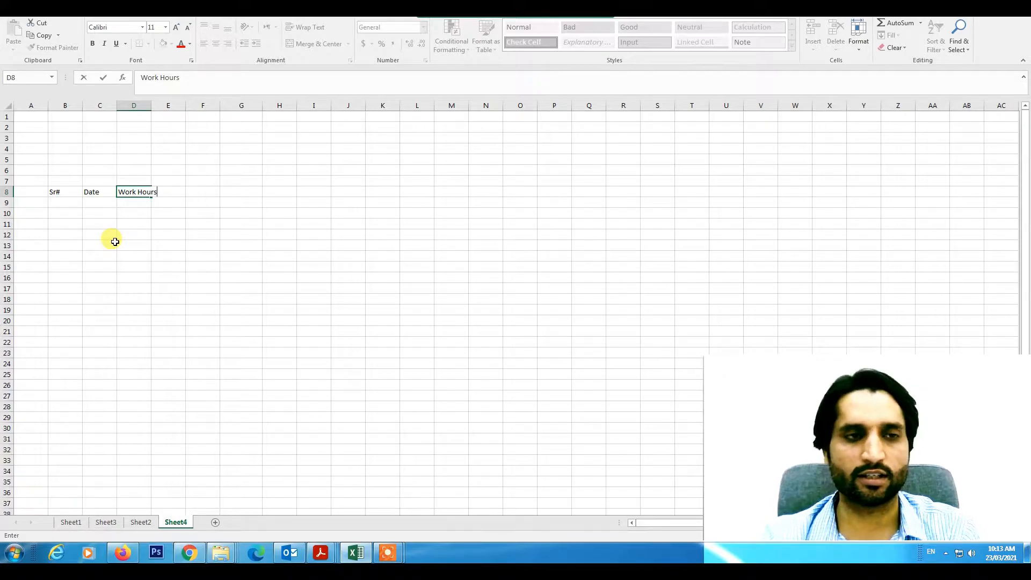
key("Tab")
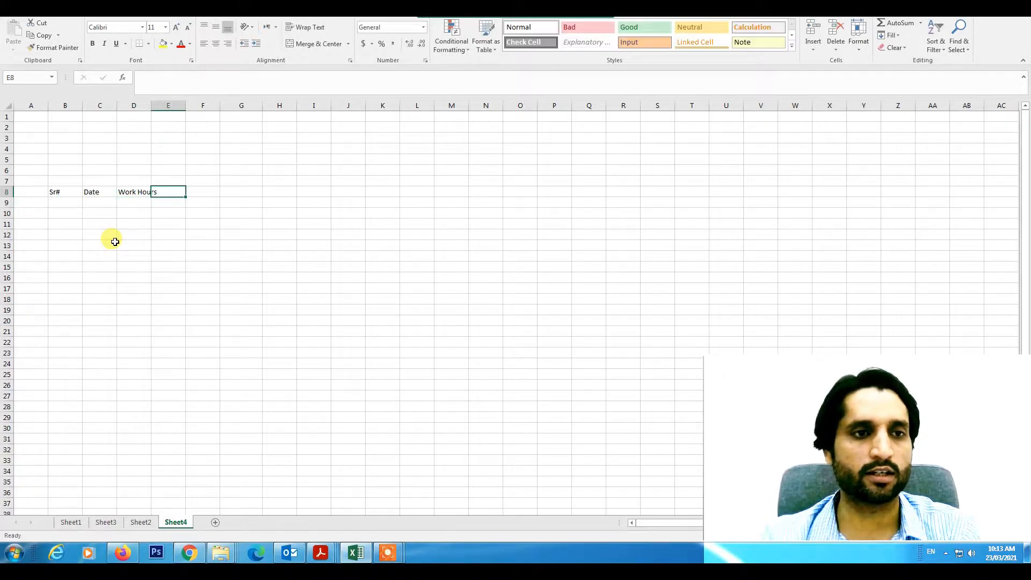
type("Rate per")
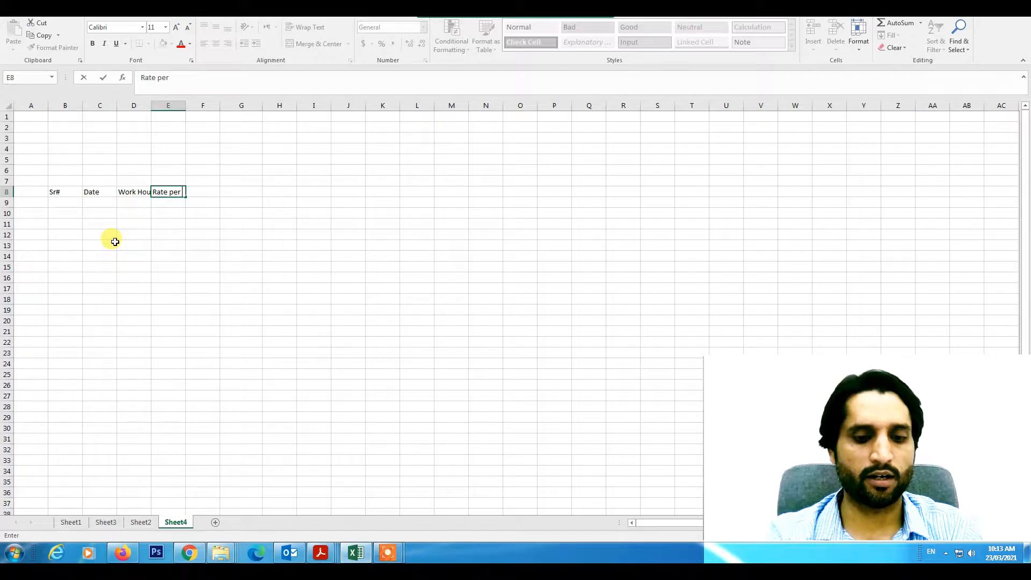
type(" hour")
key("Tab")
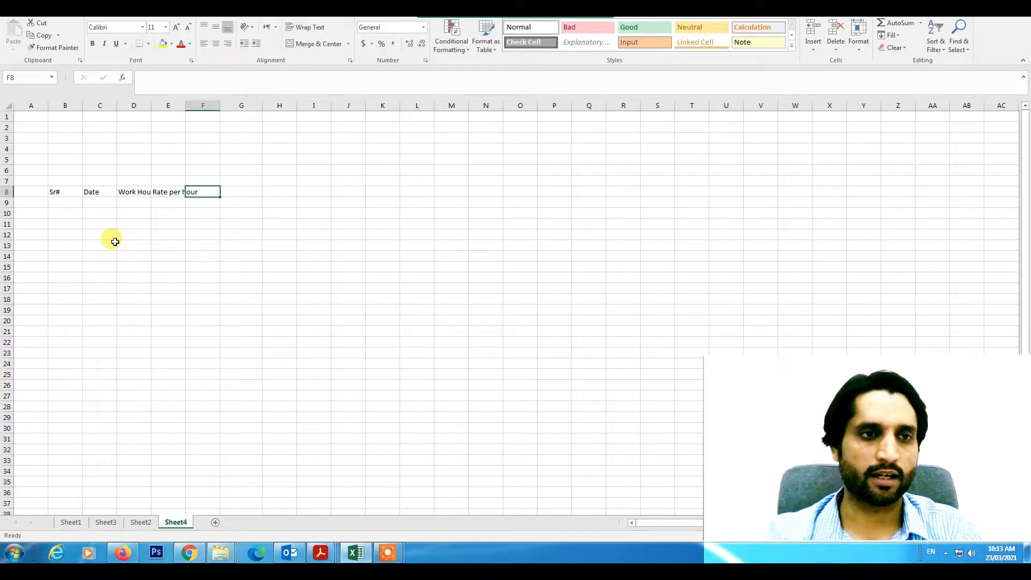
type("Total")
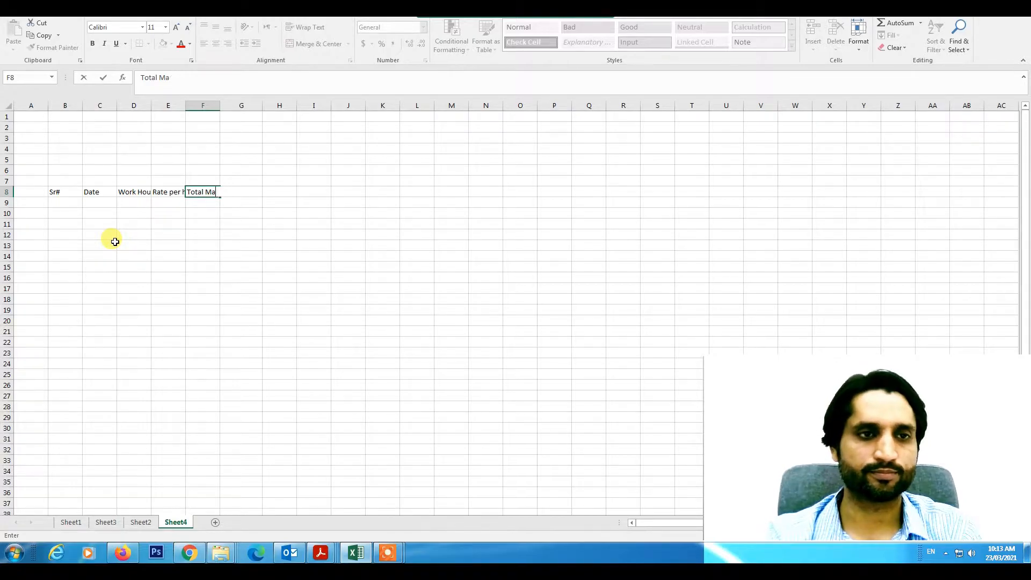
type(" Amount")
left_click(115, 242)
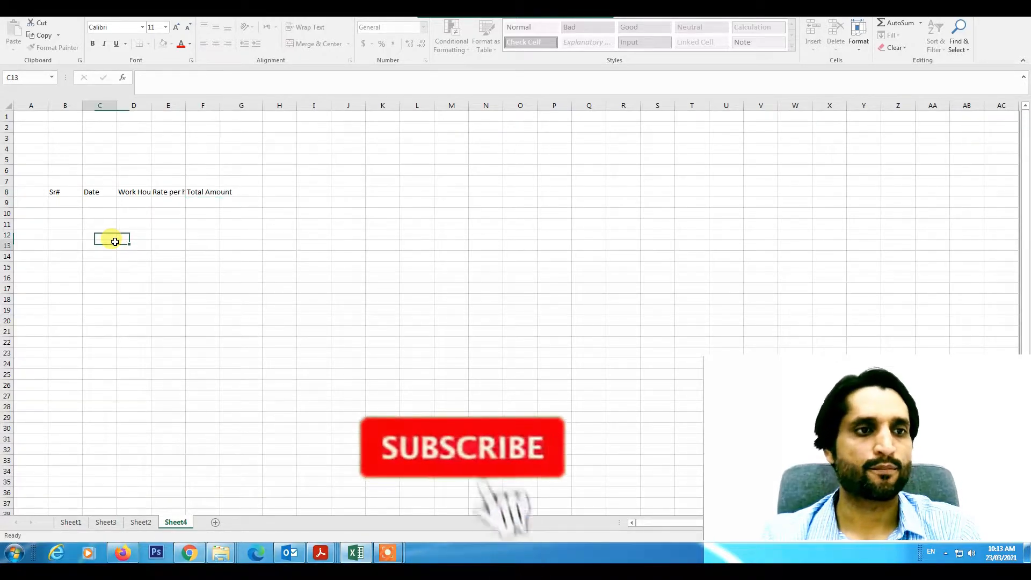
Enter the labels Name:, Dept. and ID# in cells B5 to B7 above the headings
left_click(59, 158)
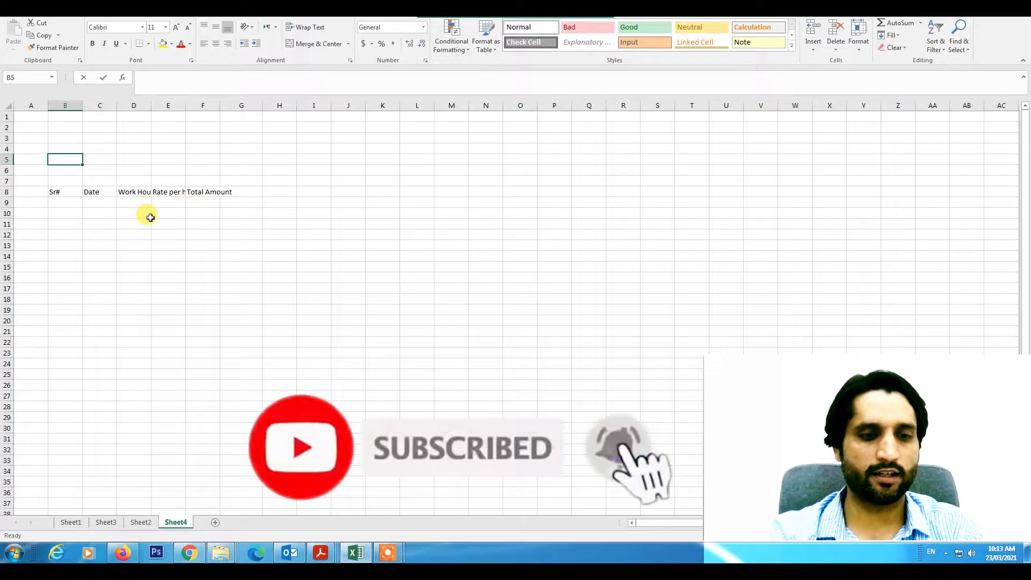
type("Name:")
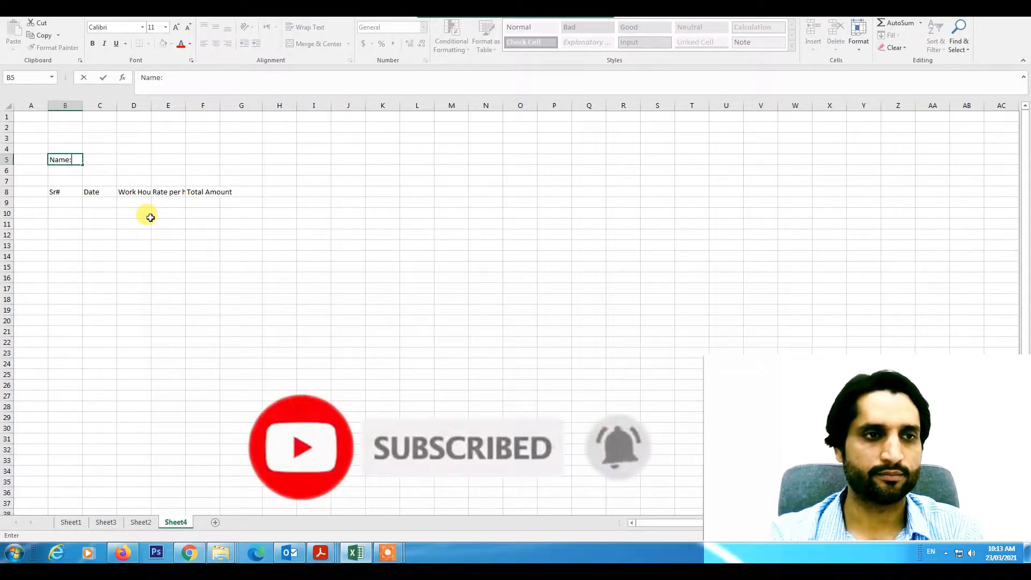
key("Return")
type("Dep")
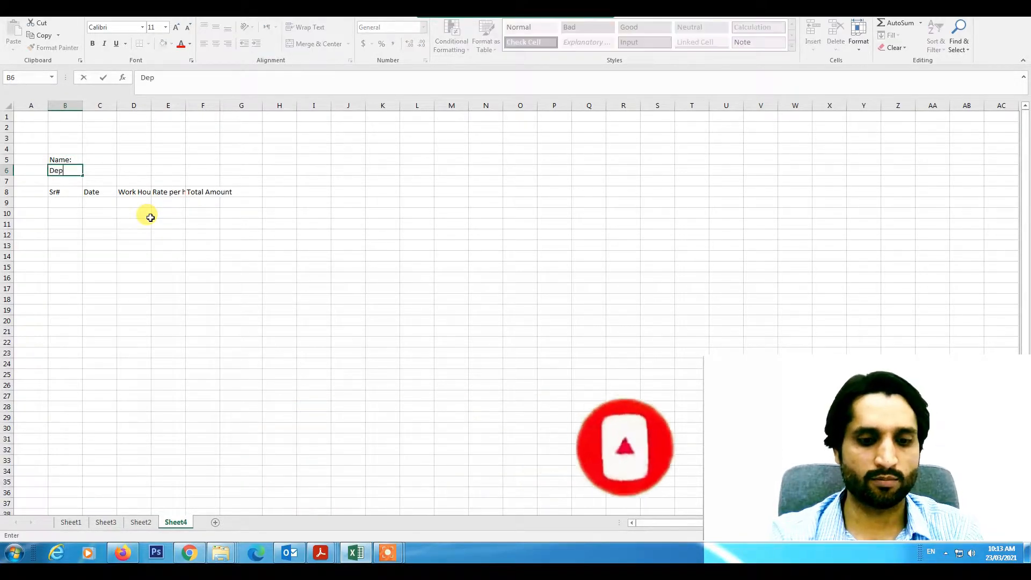
type("t.")
key("Return")
type("ID")
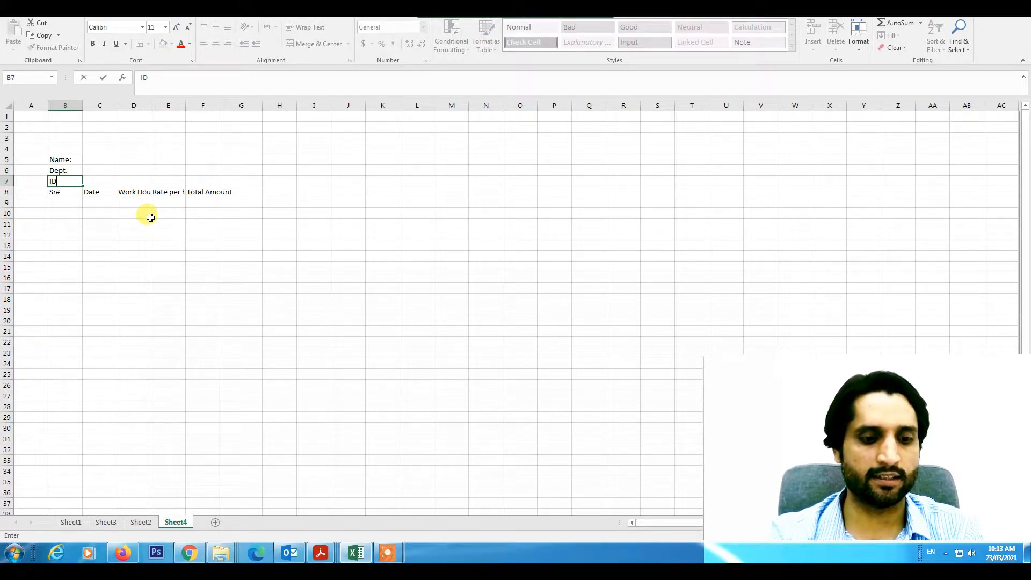
type("#")
left_click(150, 218)
Merge and center B4:F4 and enter the title "Wages Calculation as on 31/01/2021"
left_click_drag(75, 148, 201, 149)
left_click(314, 44)
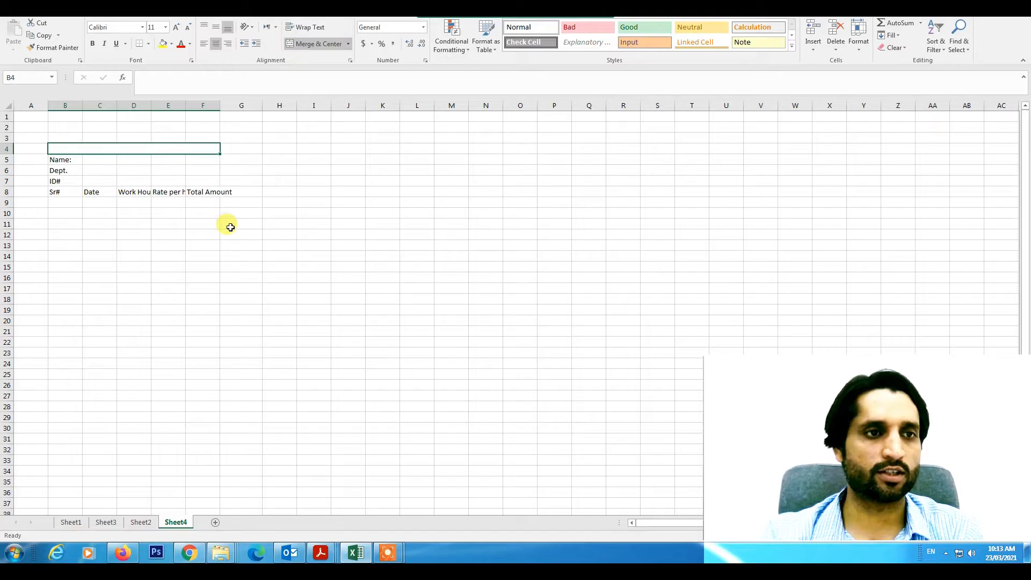
type("Wages Calc")
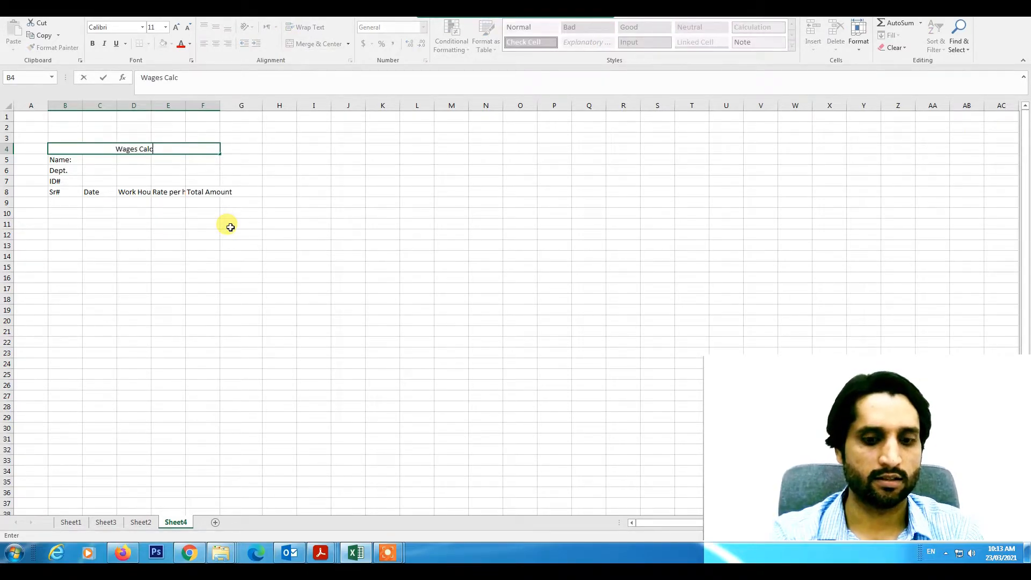
type("ulation as on 31/01/2021")
key("ctrl+Return")
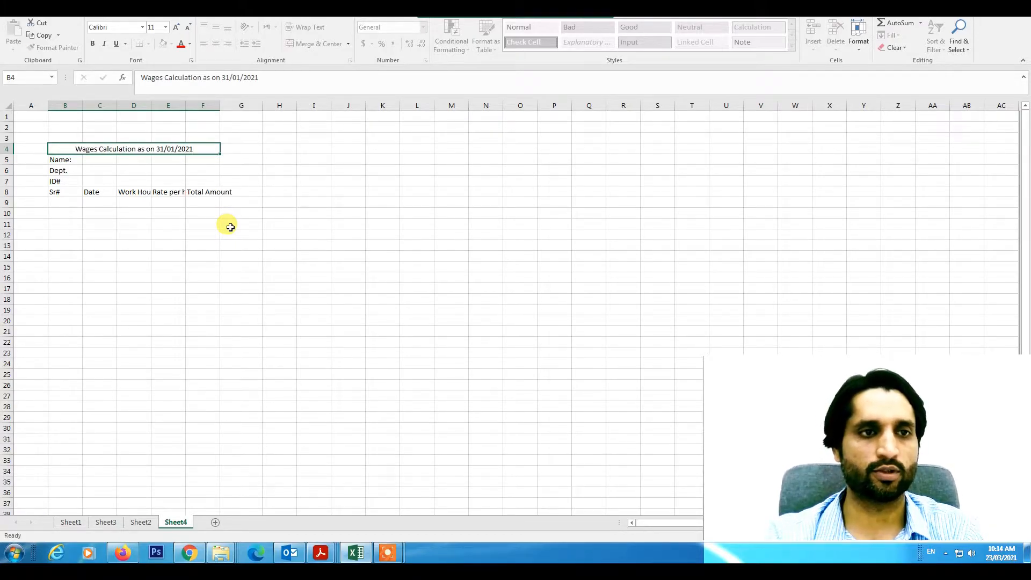
key("Down")
Merge and center B3:F3 and enter "Company Name" as the heading
left_click_drag(70, 138, 210, 138)
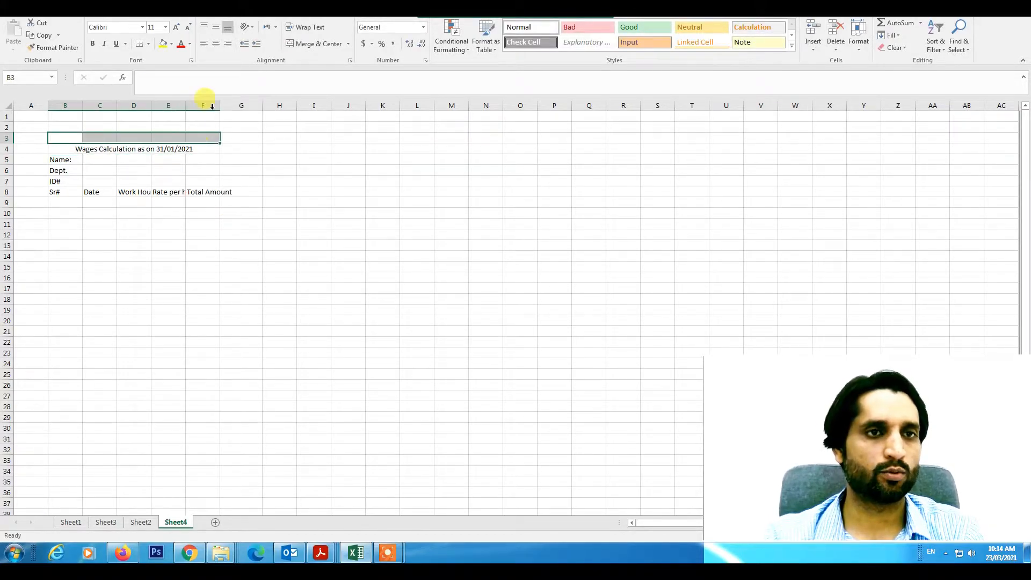
left_click(301, 44)
type("Company")
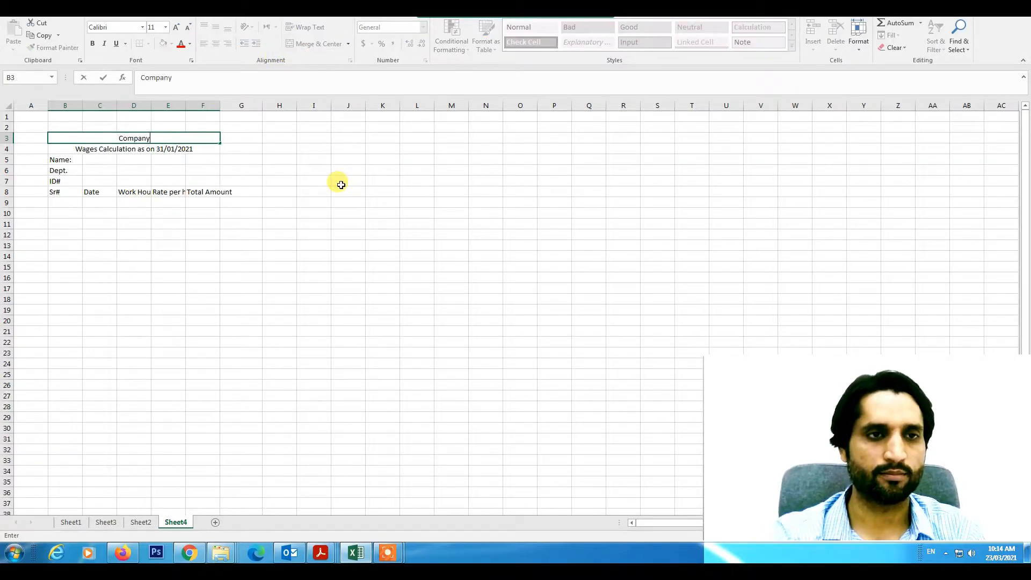
left_click(341, 185)
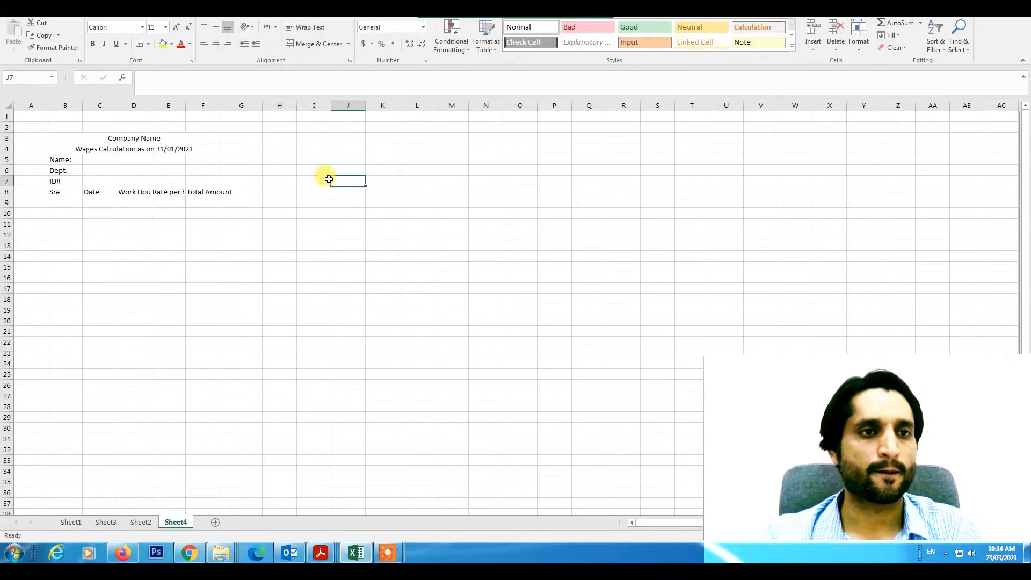
Give the Company Name row a dark green fill with white text, and fill the wages title row light green
left_click(146, 138)
left_click(172, 44)
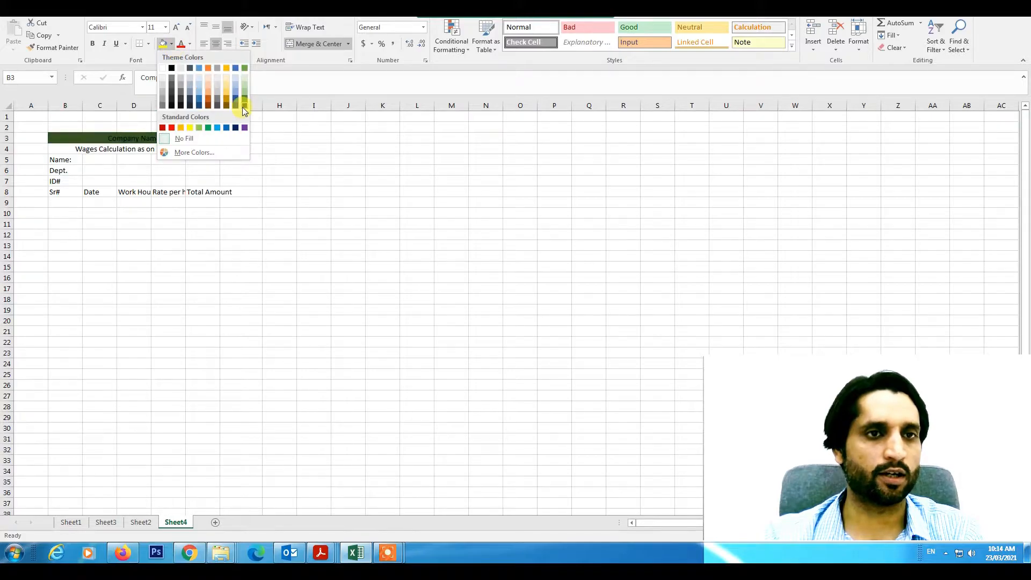
left_click(241, 103)
left_click(190, 44)
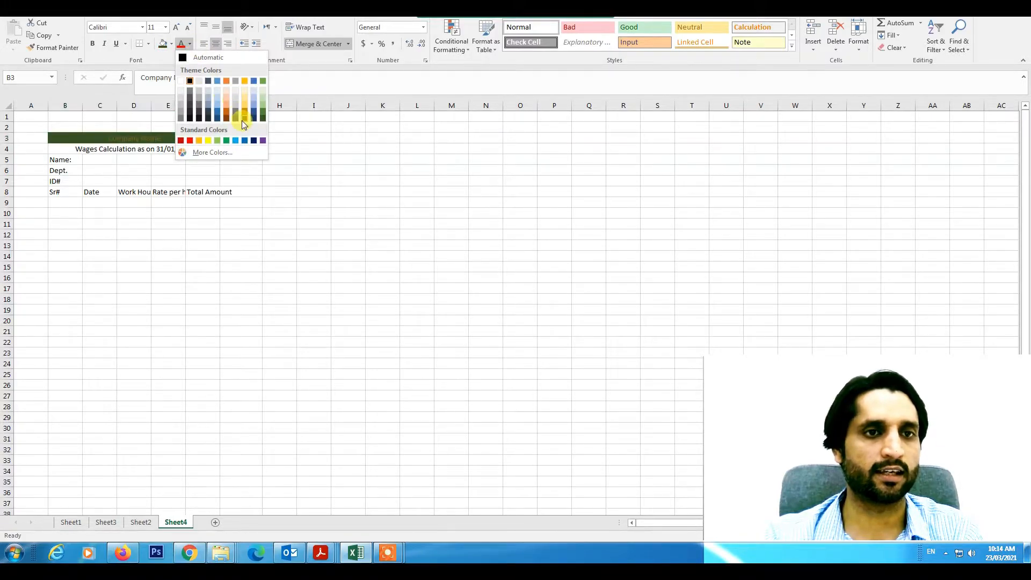
left_click(183, 82)
left_click(117, 149)
left_click(172, 44)
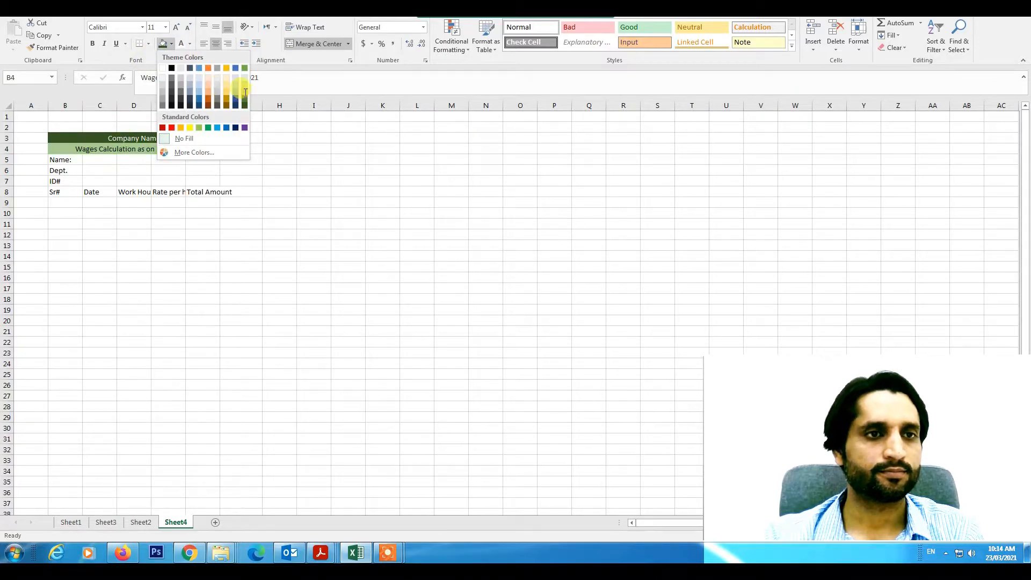
left_click(241, 102)
Apply all borders to the range B3:F19
left_click_drag(134, 138, 139, 310)
left_click(148, 44)
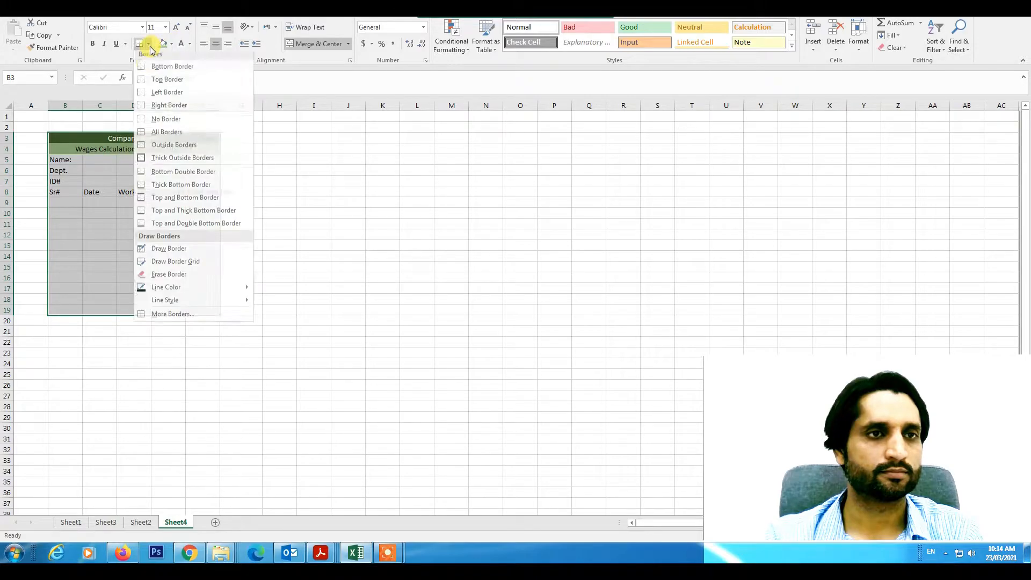
left_click(162, 133)
left_click(133, 288)
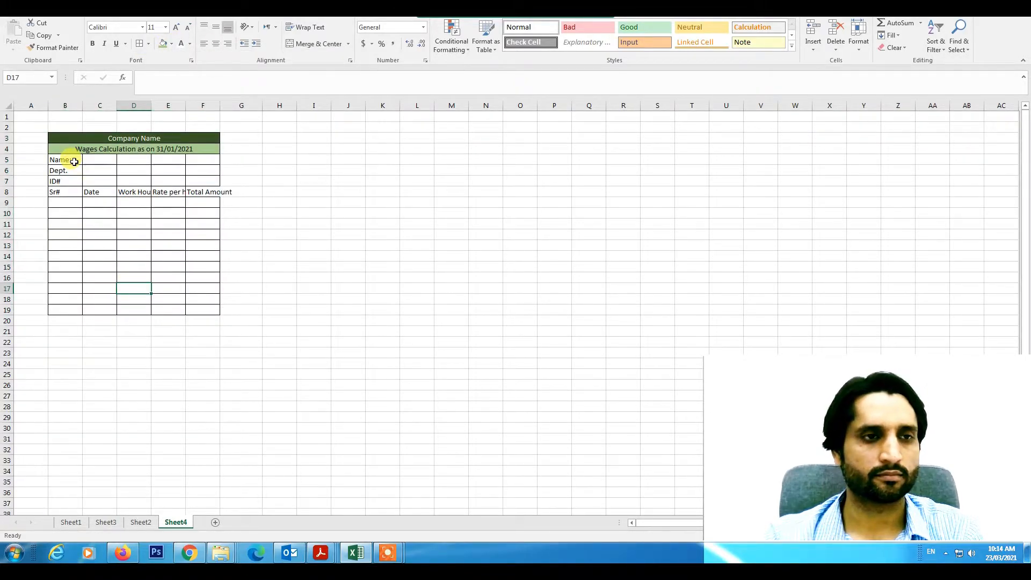
Merge columns C to F separately in each of the Name, Dept. and ID# rows
left_click_drag(96, 160, 219, 187)
left_click(314, 44)
left_click(141, 266)
Fill in the employee's name, the department "Cutter" and the employee's ID number in the merged cells
left_click(95, 159)
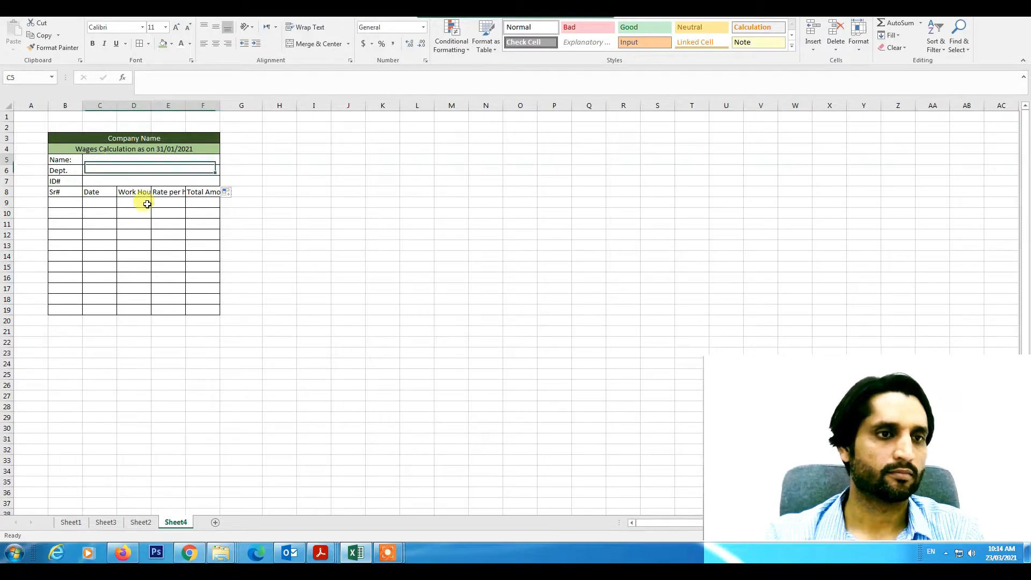
type("Michael")
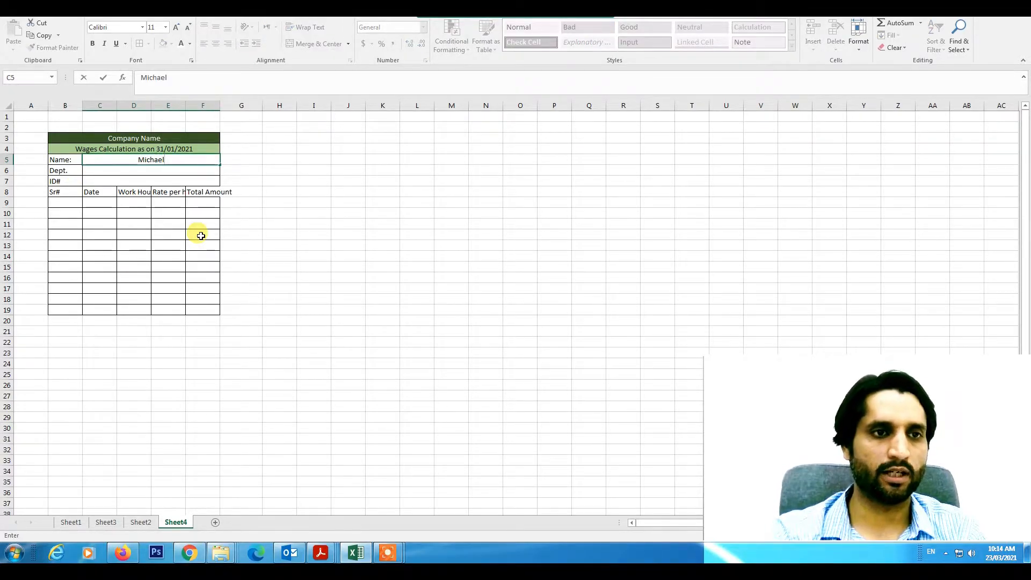
key("Return")
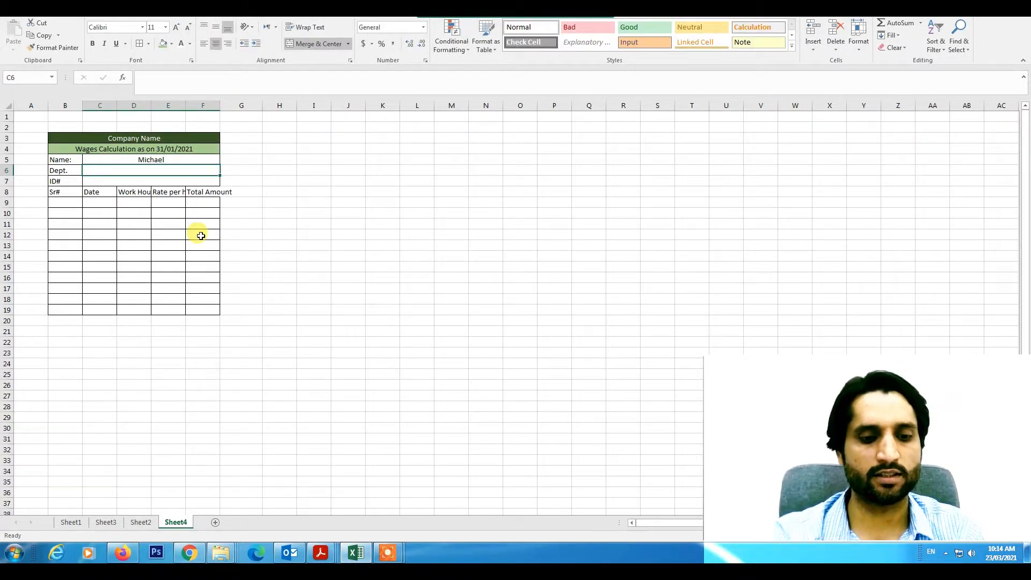
type("Cutter")
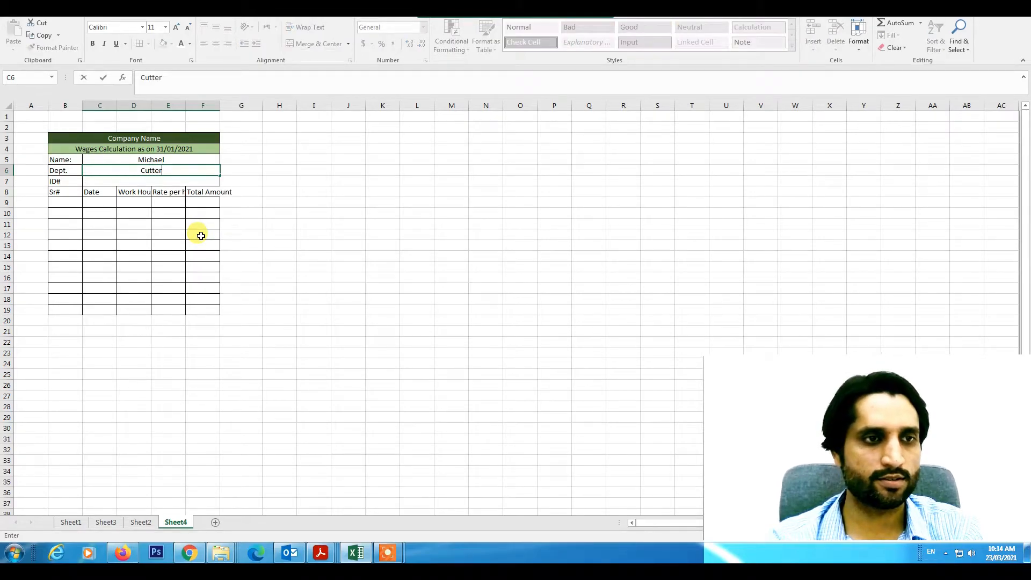
key("Return")
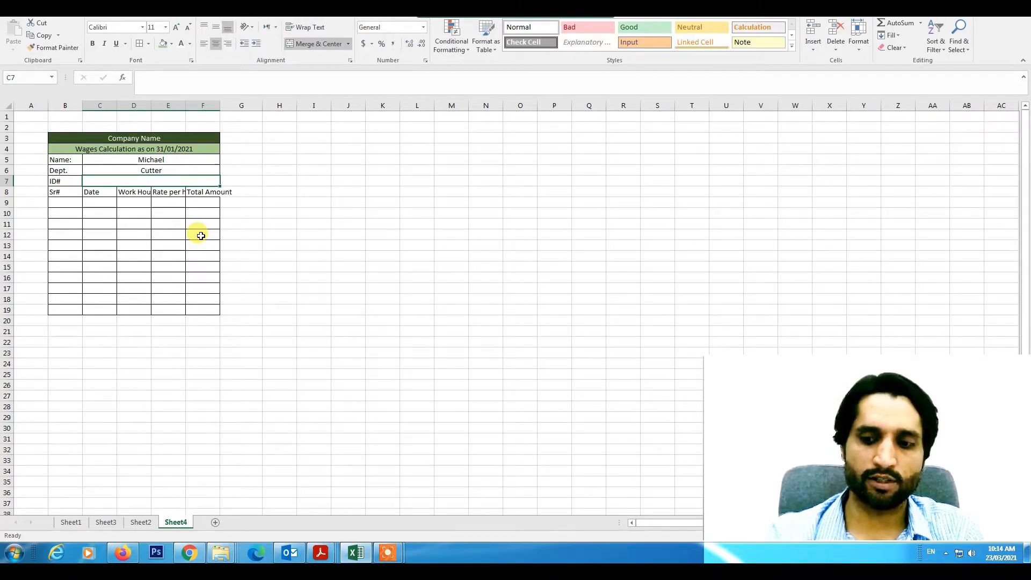
type("5031")
left_click(201, 236)
Autofit column B to its contents and widen columns D and F to fit their headings
double_click(82, 105)
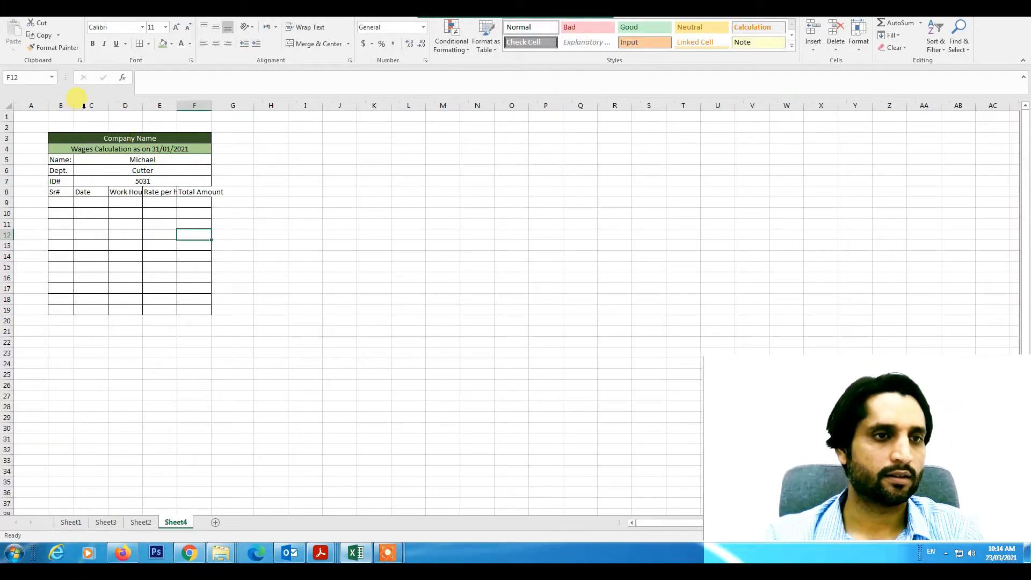
left_click_drag(143, 106, 170, 106)
left_click_drag(238, 105, 253, 106)
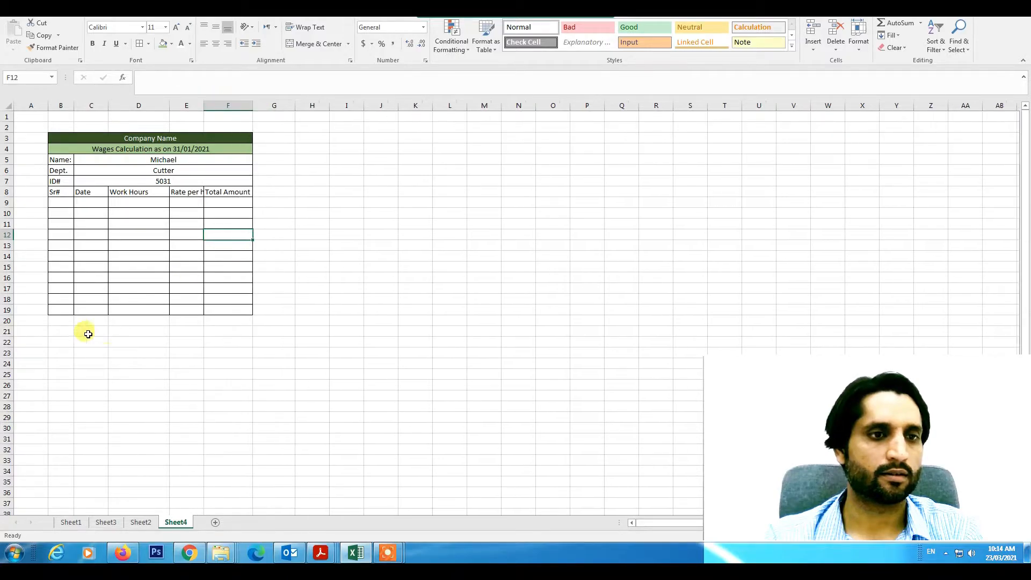
Merge and center B19:C19 in the table's last row and enter "Total"
left_click_drag(57, 309, 143, 307)
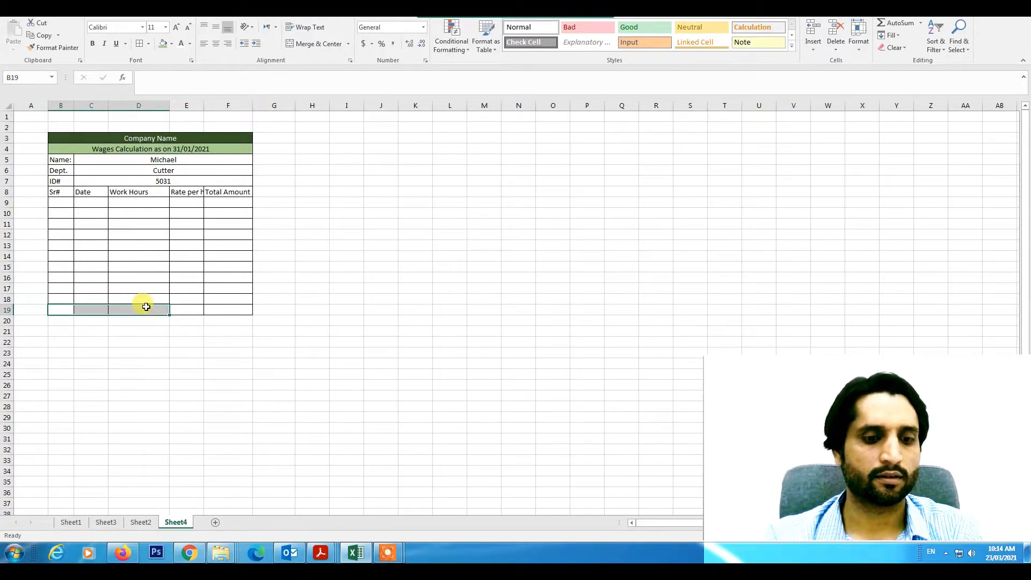
left_click_drag(59, 306, 94, 308)
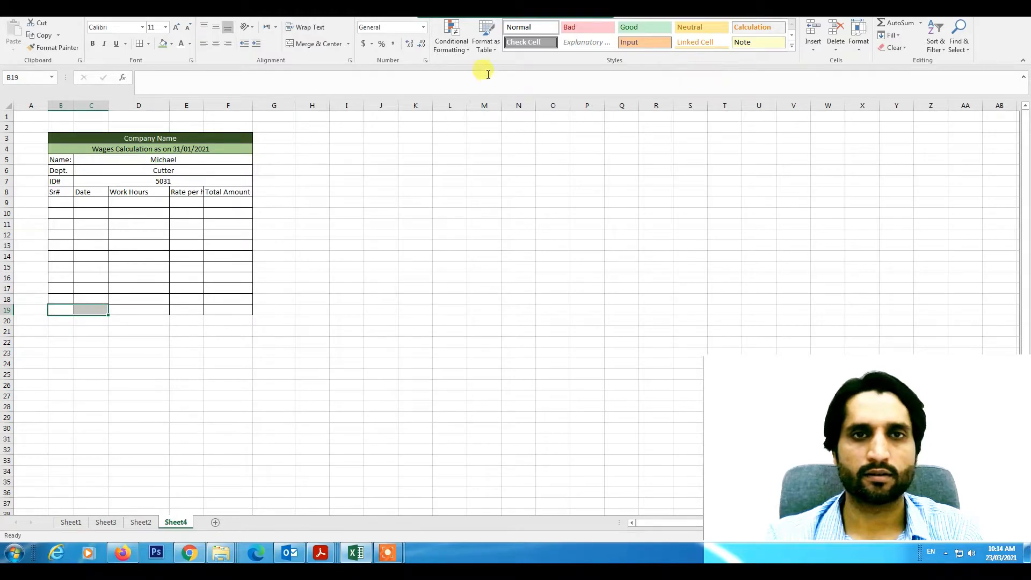
left_click(317, 43)
type("Total")
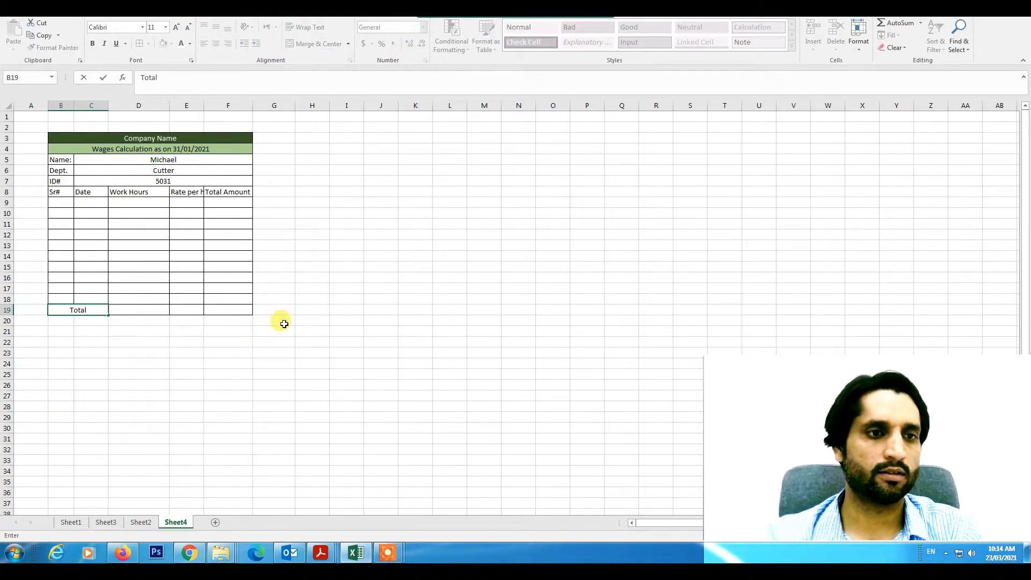
left_click(186, 352)
Number the Sr# column from 1 to 9 in B9:B17 by filling the series down from 1 and 2
left_click(61, 202)
type("1")
key("Return")
type("2")
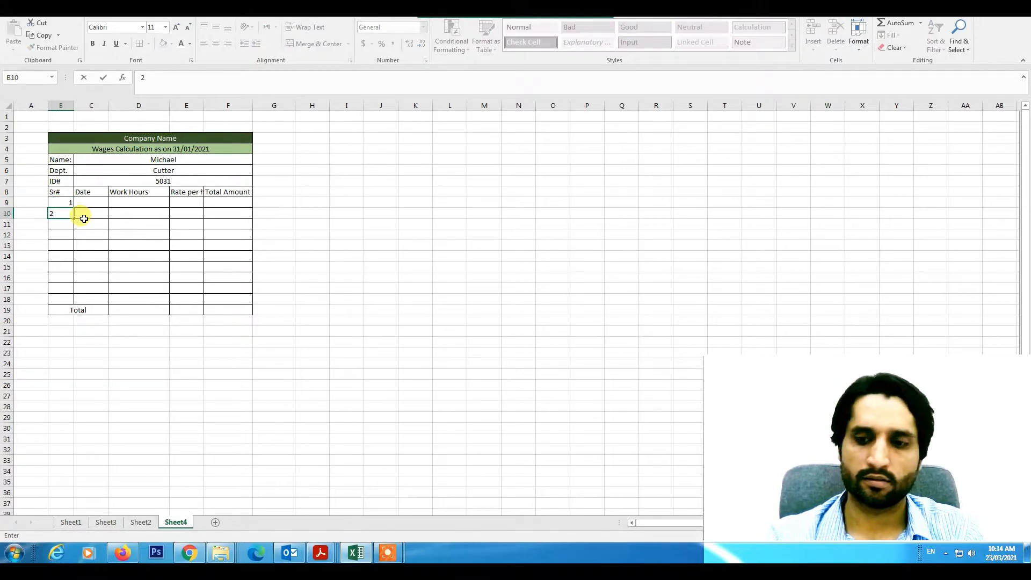
left_click_drag(63, 203, 77, 294)
Enter the dates 01/01/2021 in C9 and 01/02/2021 in C10
left_click(103, 204)
type("01/01/2021")
key("Return")
type("01/02")
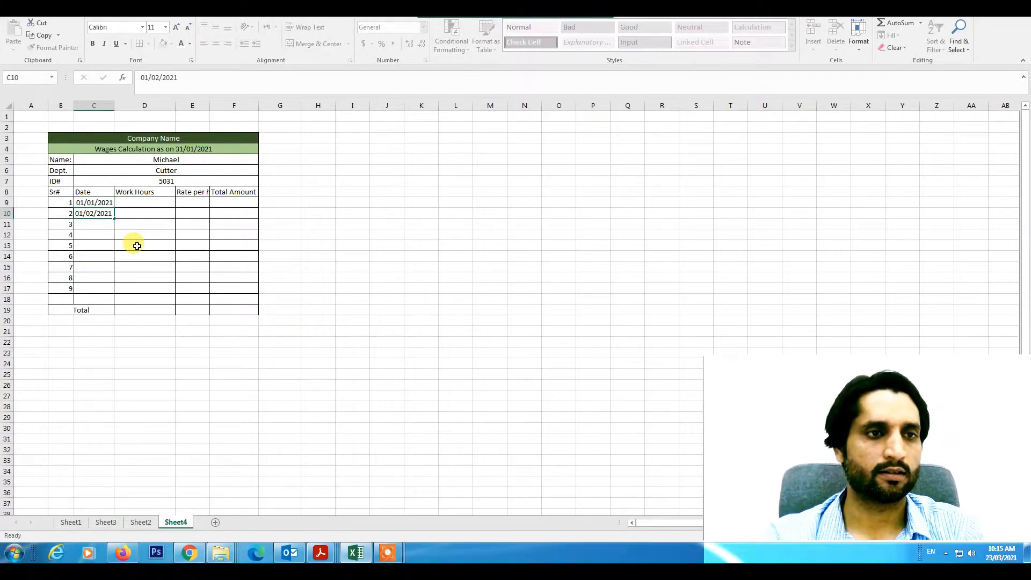
key("Return")
Change the date in C10 to 02/01/2021
double_click(91, 213)
left_click(104, 235)
left_click(103, 213)
type("02/")
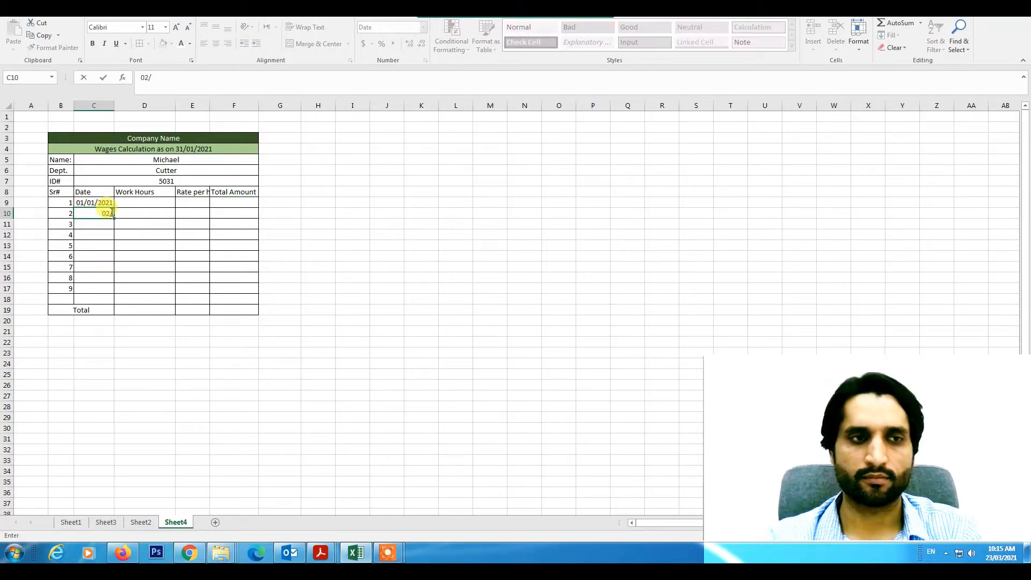
type("01/2021")
key("Return")
Enter 03/01/2021 in C11 and fill the daily dates down through C17
type("03/0")
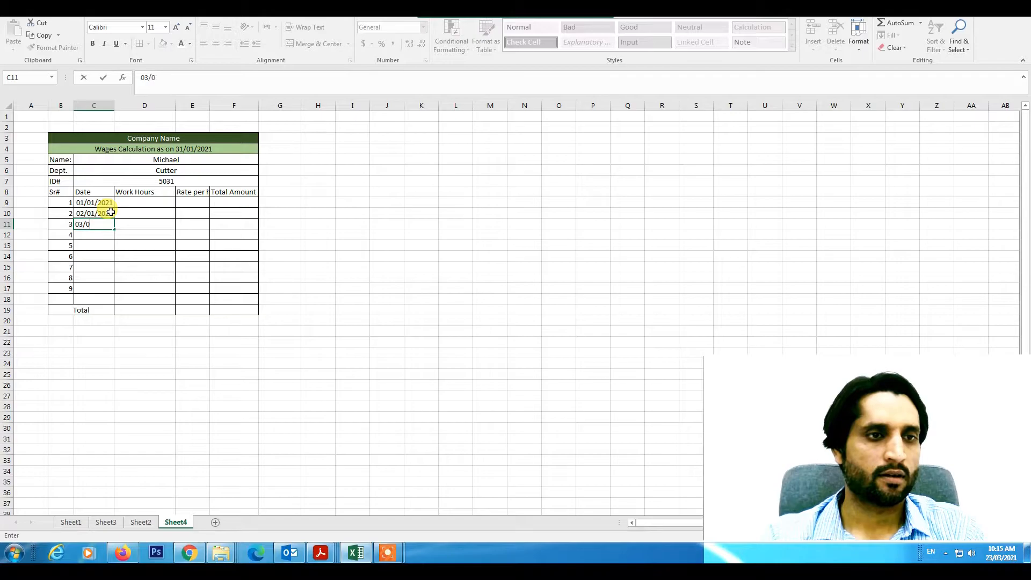
key("Return")
left_click(107, 224)
left_click_drag(114, 229, 115, 290)
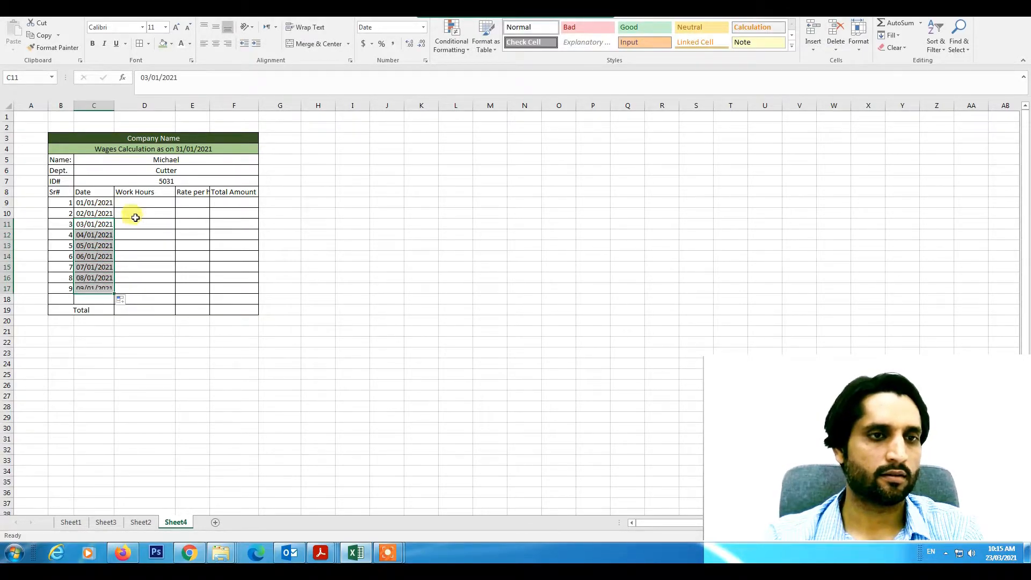
Enter the work hours 8, 10, 9, 10, 8, 7, 10, 10 and 11 in D9:D17
left_click(136, 203)
type("8")
key("Return")
type("10")
key("Return")
type("9")
key("Return")
type("10")
key("Return")
type("8")
key("Return")
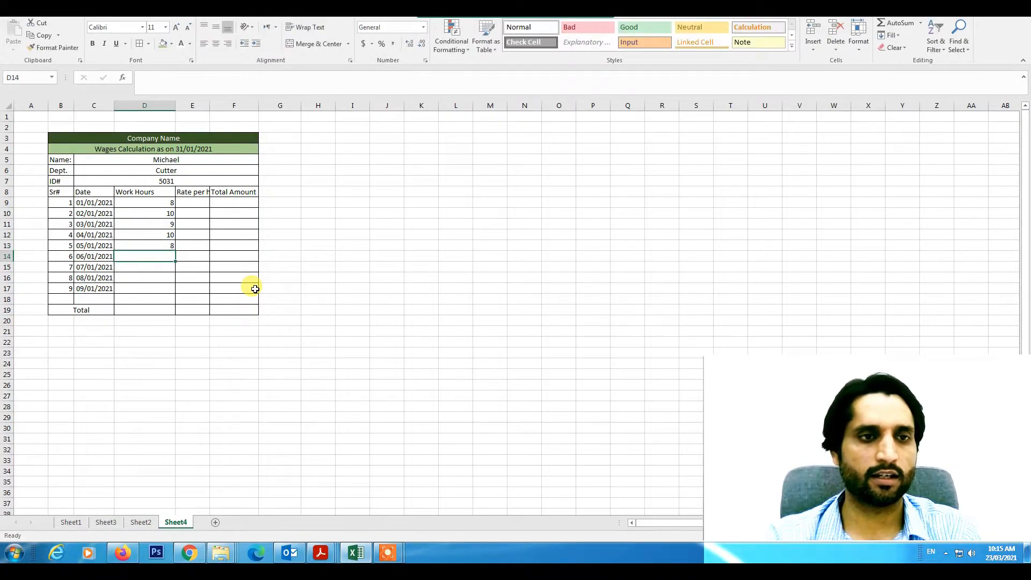
type("7")
key("Return")
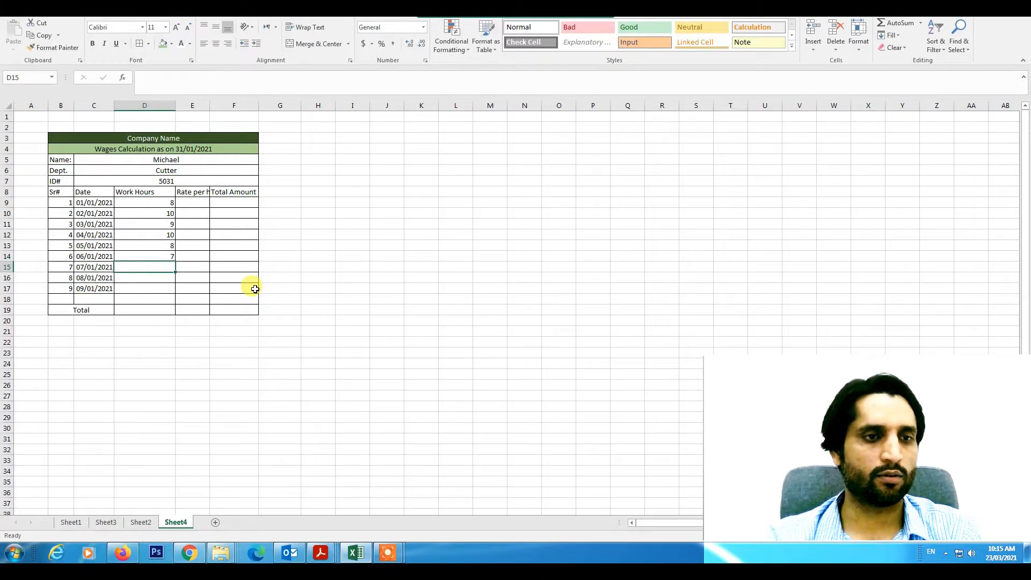
type("10")
key("Return")
type("10")
key("Return")
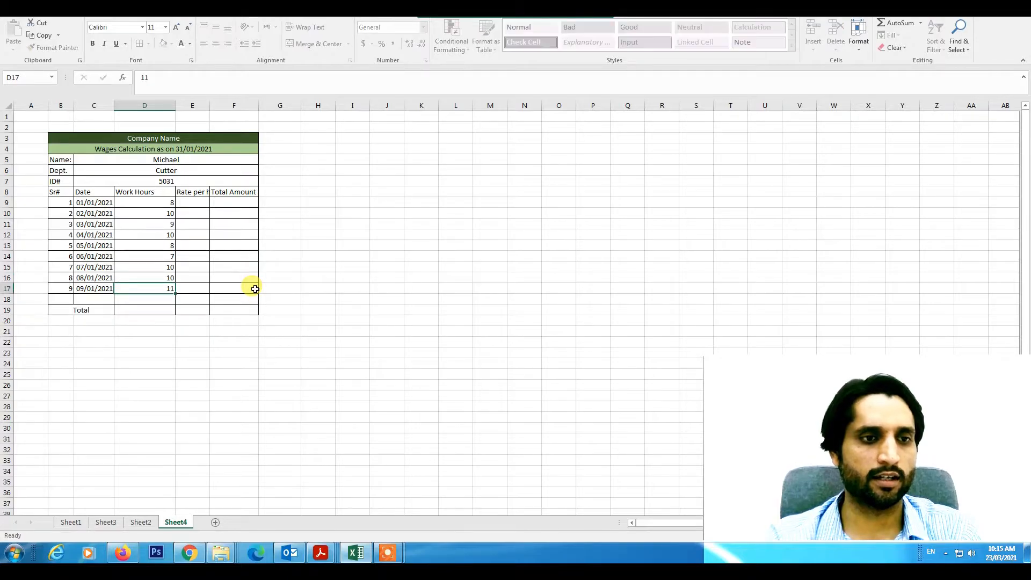
type("11")
key("Tab")
Autofit the Rate per hour column and fill E9:E17 with a rate of 10
key("Up")
double_click(209, 105)
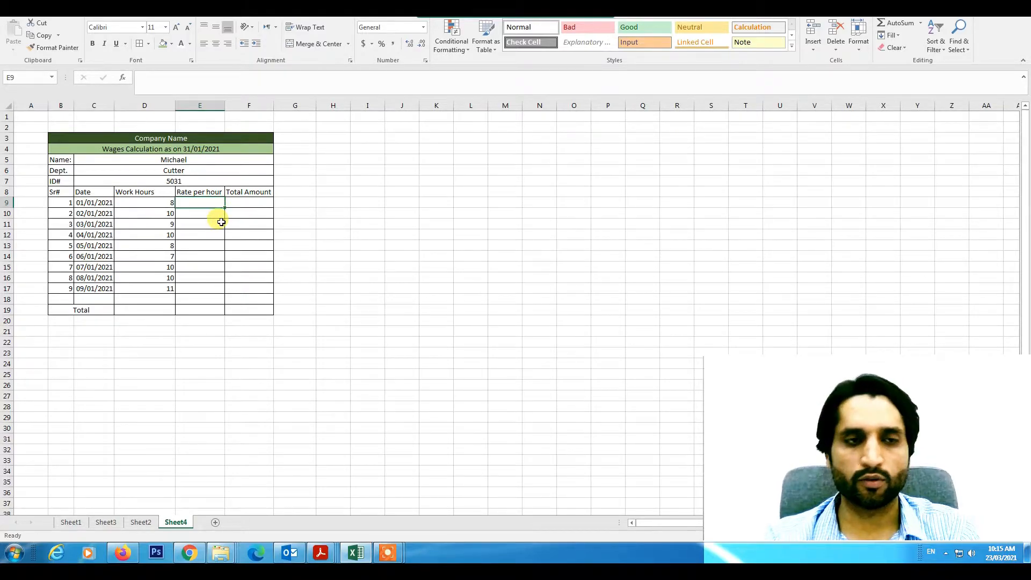
type("10")
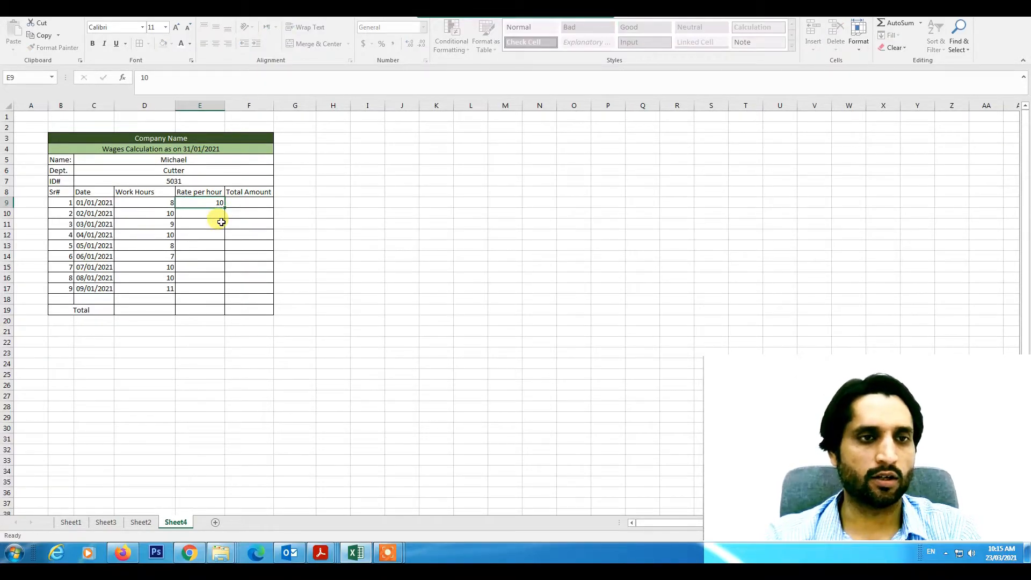
left_click_drag(224, 206, 232, 293)
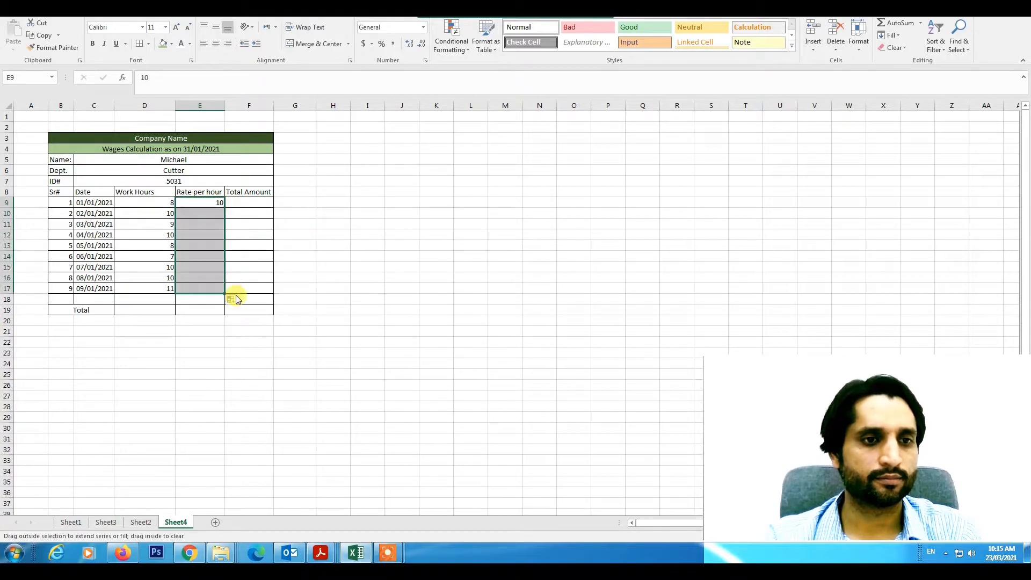
Calculate the Total Amount in F9 with =D9*E9 and fill the formula down through F17
left_click(245, 200)
type("=D9*")
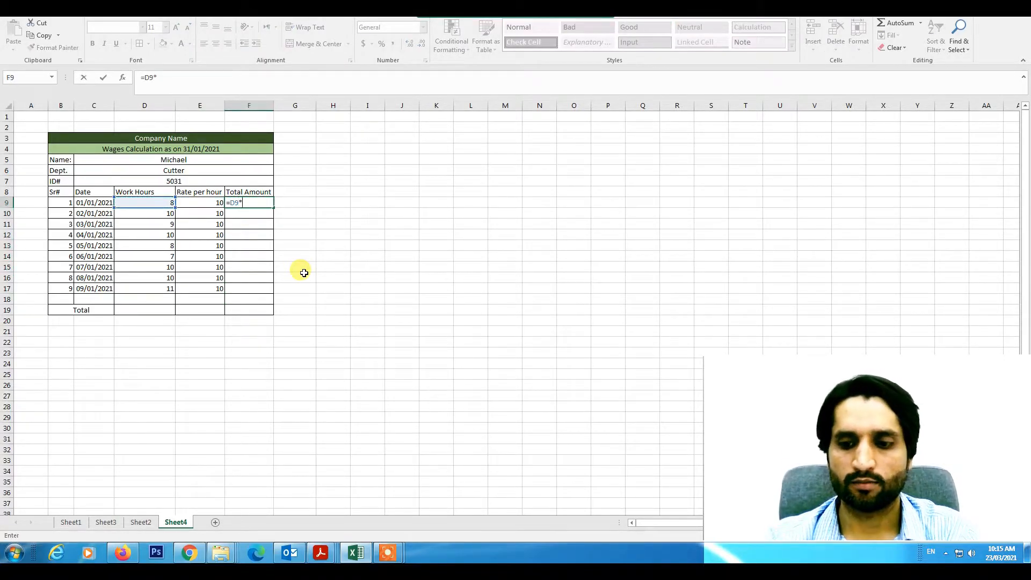
key("Left")
key("Return")
left_click(265, 195)
left_click(262, 205)
left_click_drag(272, 207, 275, 293)
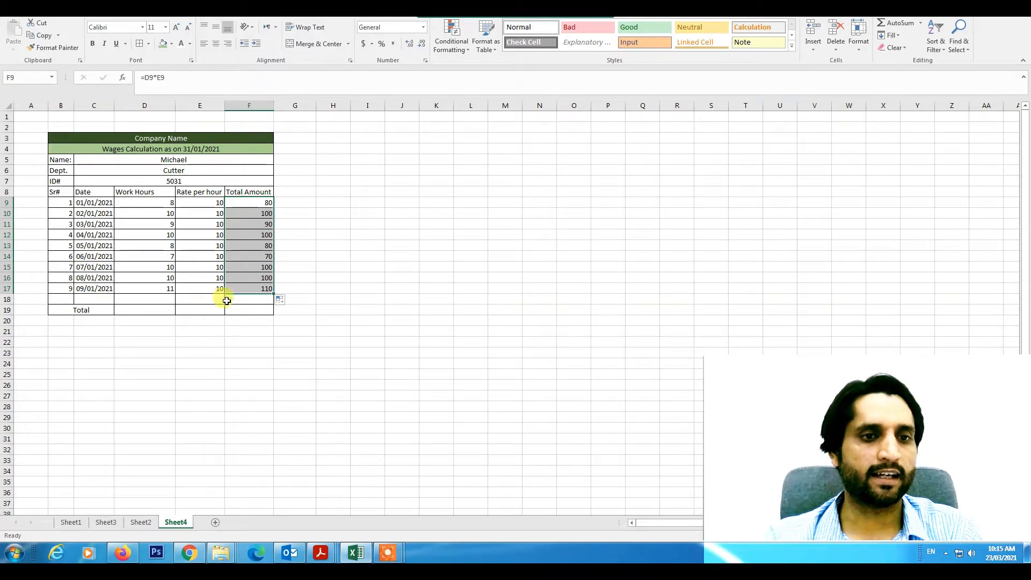
Sum the Total Amount column in F19 with =SUM(F9:F18)
left_click(240, 309)
left_click(887, 23)
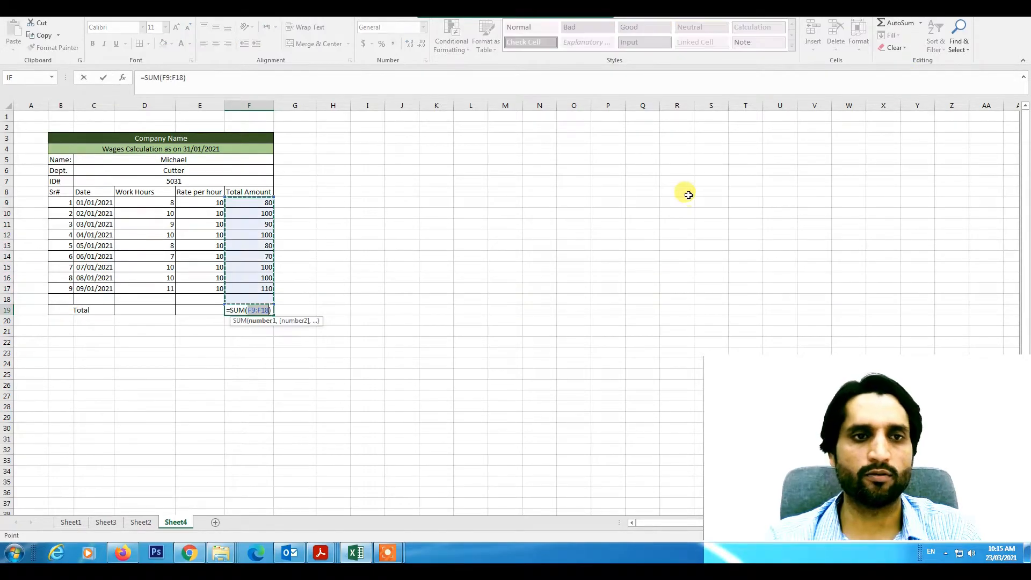
key("Return")
Delete the empty row 18 and make the Total row B18:F18 bold
left_click(7, 299)
key("ctrl+minus")
left_click(188, 317)
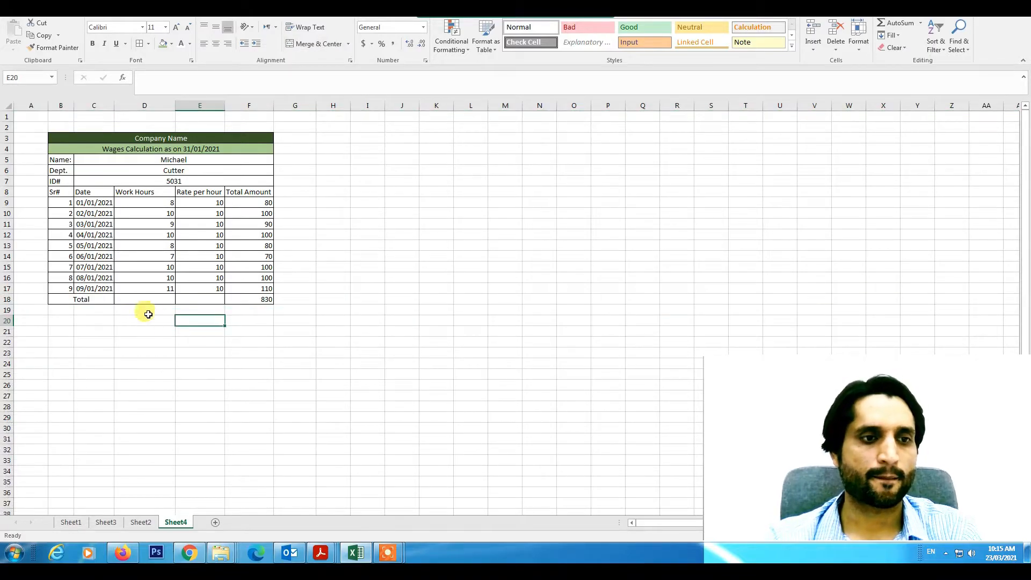
left_click_drag(104, 299, 265, 298)
key("ctrl+b")
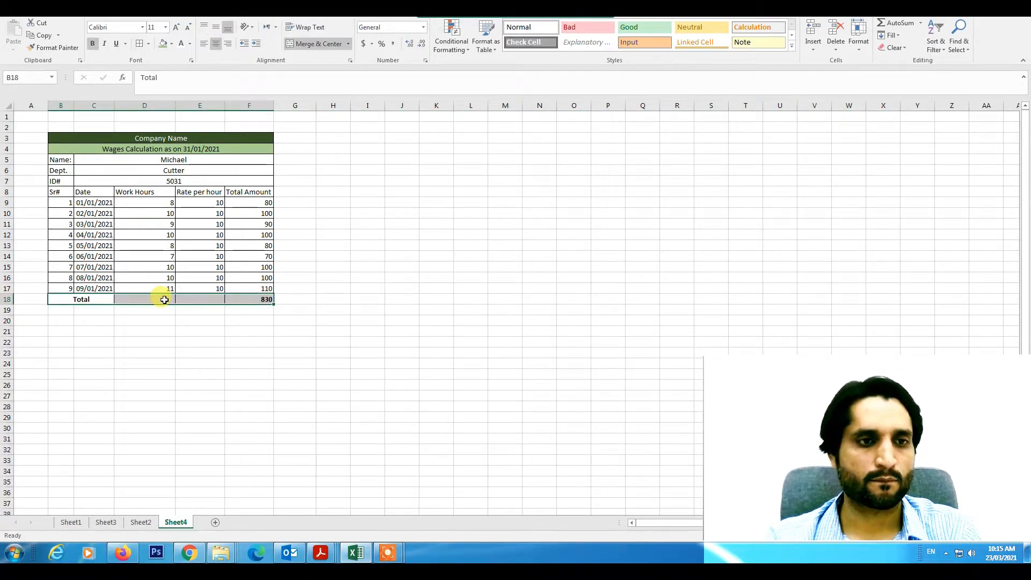
Sum the work hours in D18 with =SUM(D9:D17) and enter 10 as the rate in E18
left_click(169, 301)
left_click(895, 23)
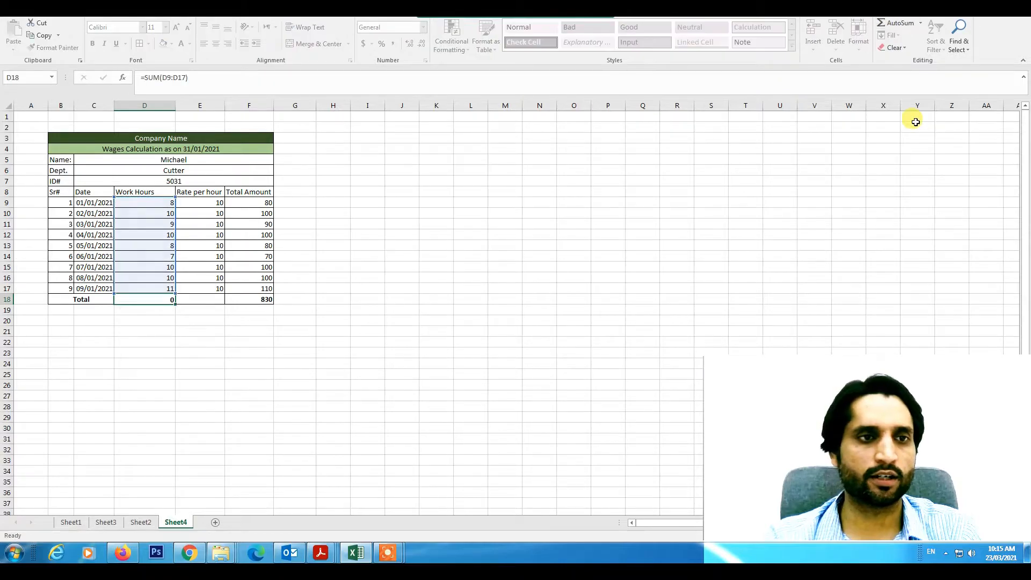
key("Tab")
type("10")
left_click(306, 372)
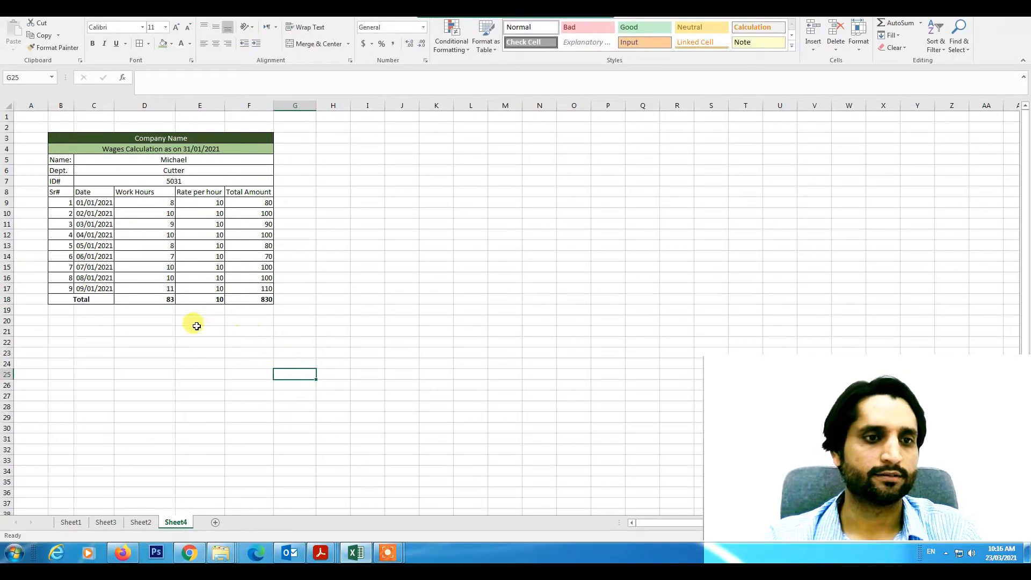
Apply the comma number style to the total amount in F18
left_click(244, 299)
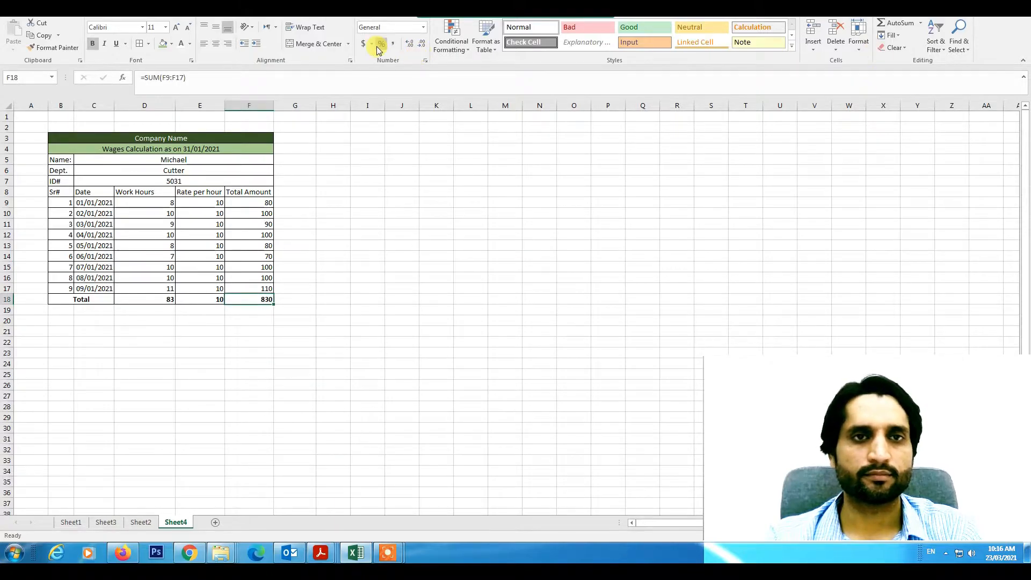
left_click(393, 43)
Enter the heading "Deductions:" in E20 and the labels "Mess", "Panalties" and "Advances" in E22:E24
left_click(207, 321)
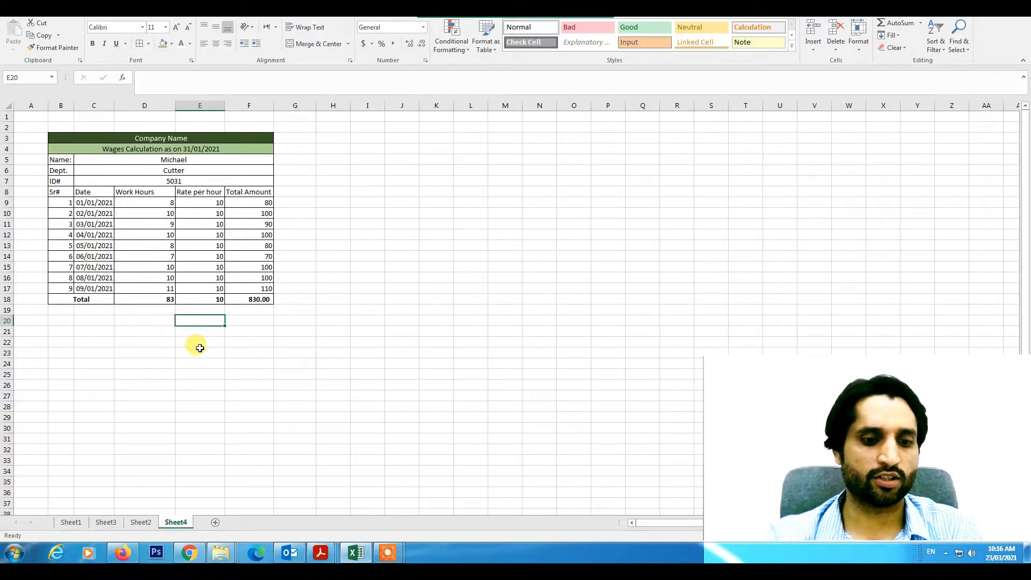
type("Deductions:")
key("Return")
key("Return")
type("Mess")
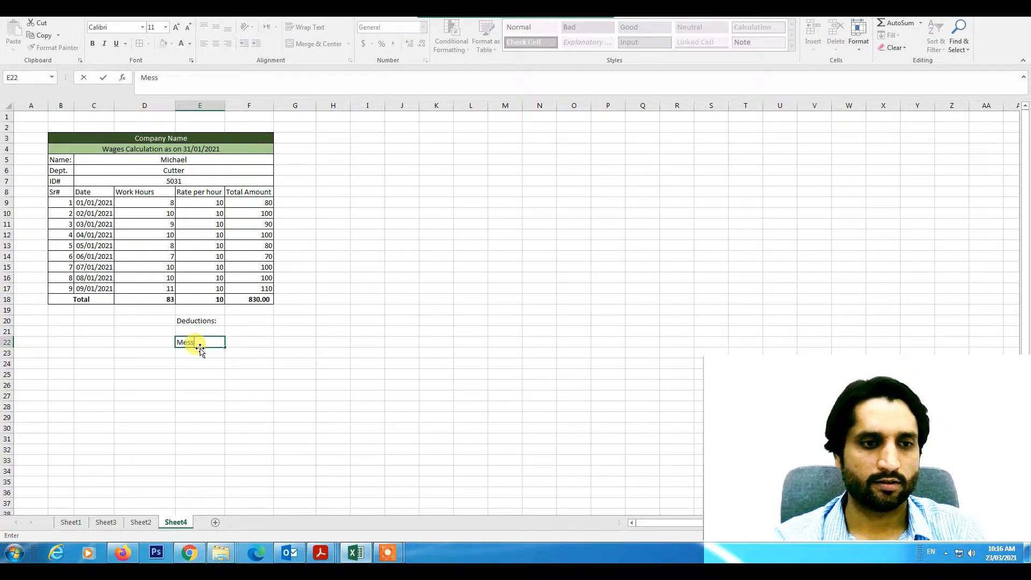
key("Return")
type("Panl;itir")
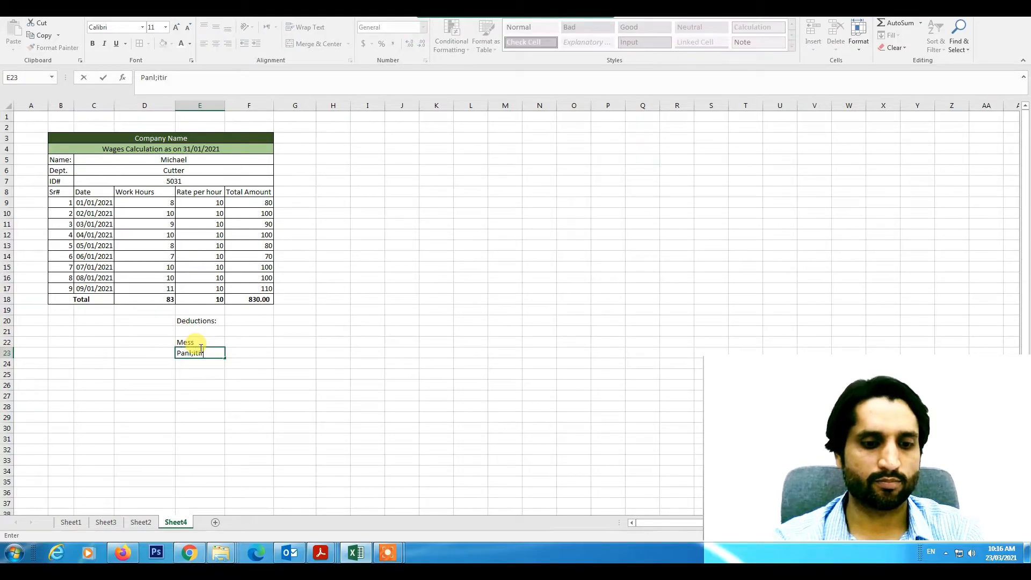
key("BackSpace")
key("BackSpace")
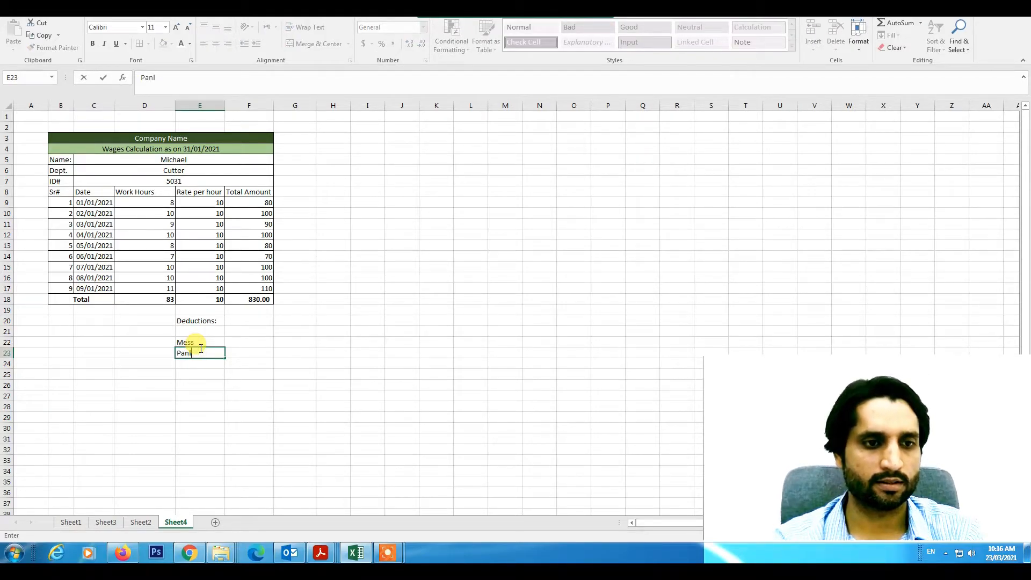
type("alties")
key("Return")
type("Advances")
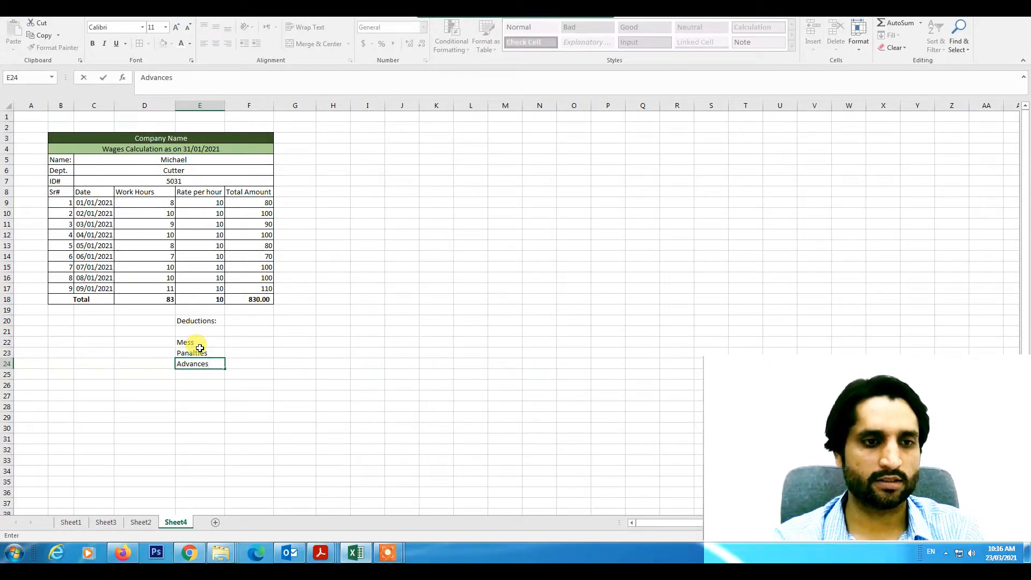
key("Return")
Enter the label "Total Deductions" in E25
left_click(247, 373)
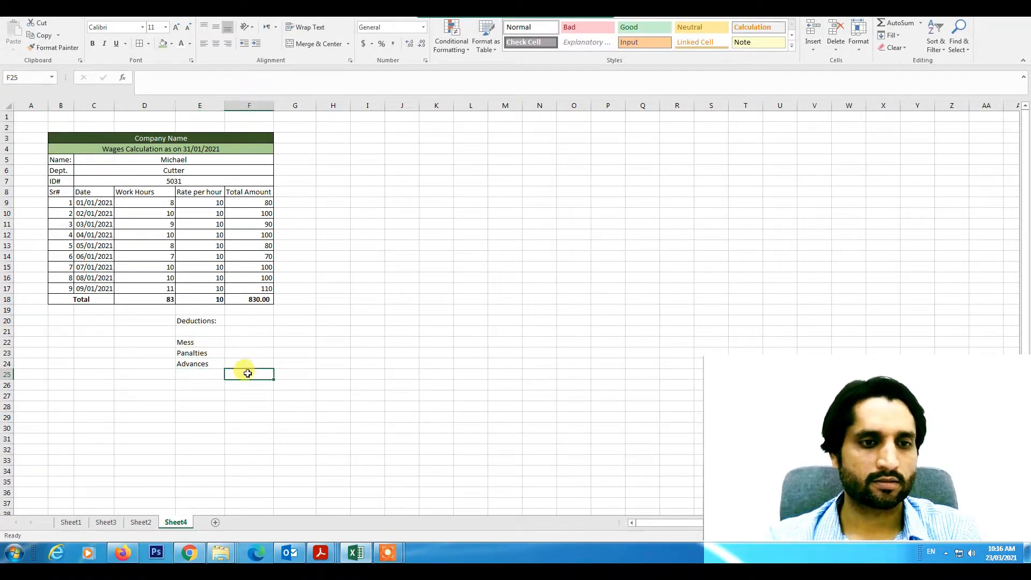
left_click(210, 374)
type("Total ")
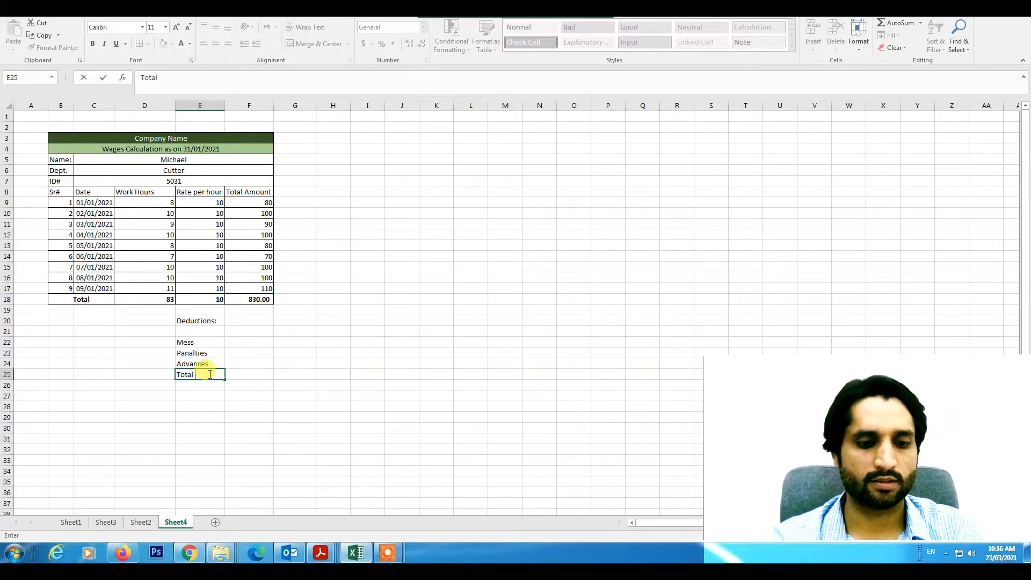
type("Deductions")
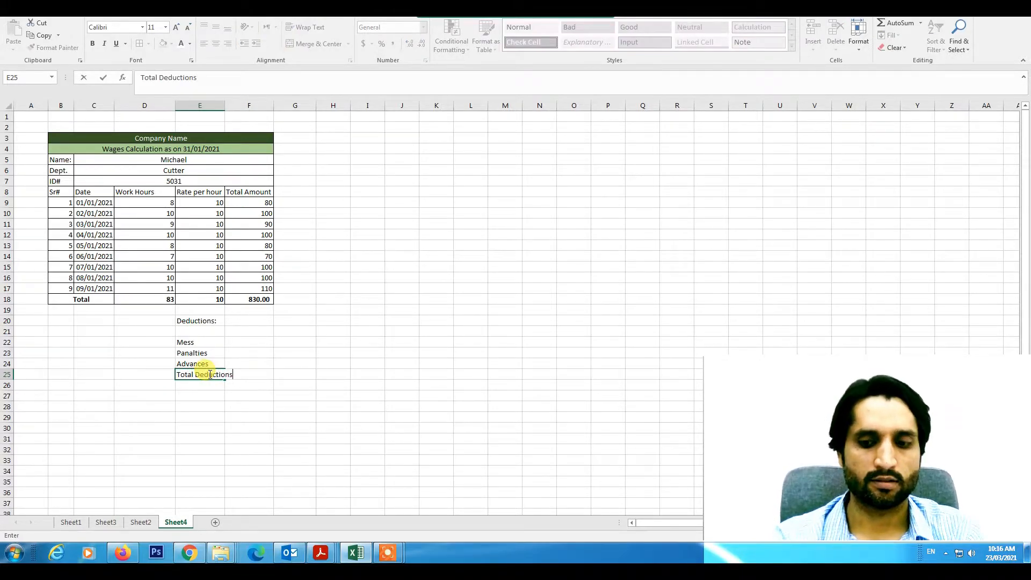
key("Tab")
Enter deduction amounts of 20, 0 and 10 in F22:F24 and total them in F25 with AutoSum
left_click(240, 342)
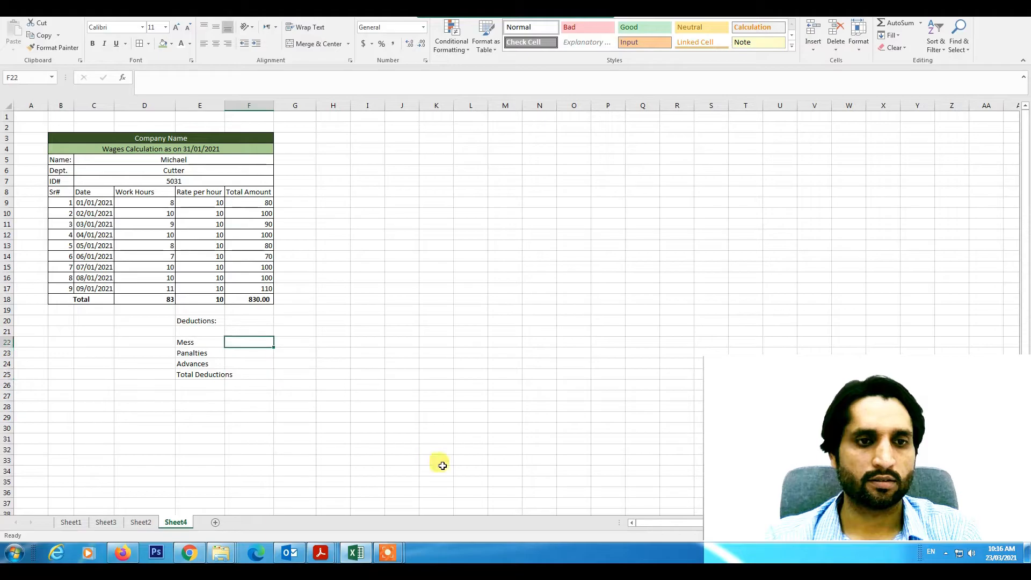
type("20")
key("Return")
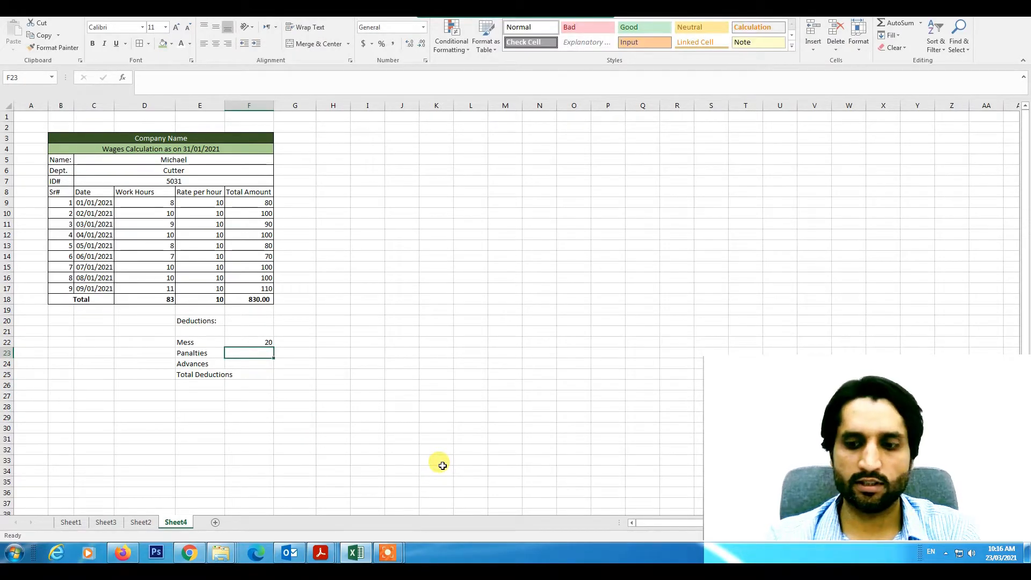
type("0")
key("Return")
type("10")
key("Return")
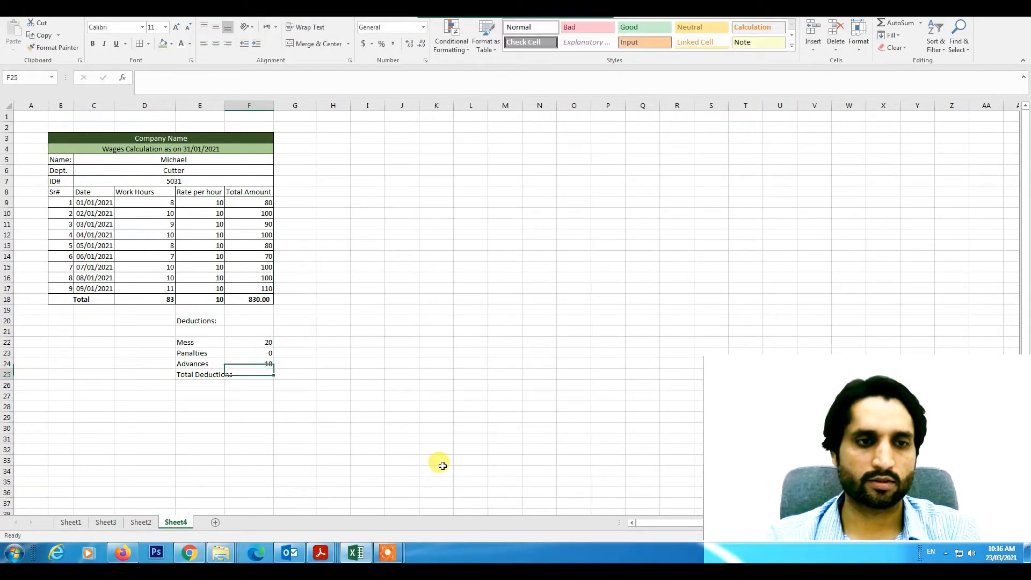
left_click(882, 23)
key("Return")
Make the Total Deductions row E25:F25 bold and autofit column E to its contents
left_click_drag(208, 375, 247, 375)
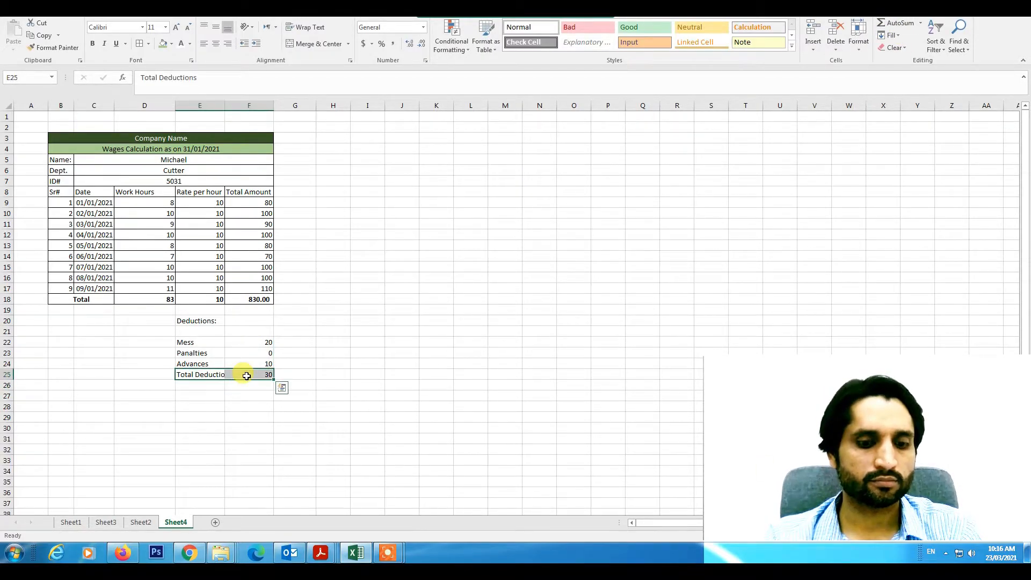
double_click(225, 106)
left_click(279, 414)
Add a bold "Net Payable" row in E26:F26 with the formula =F18-F25 in F26
left_click(198, 382)
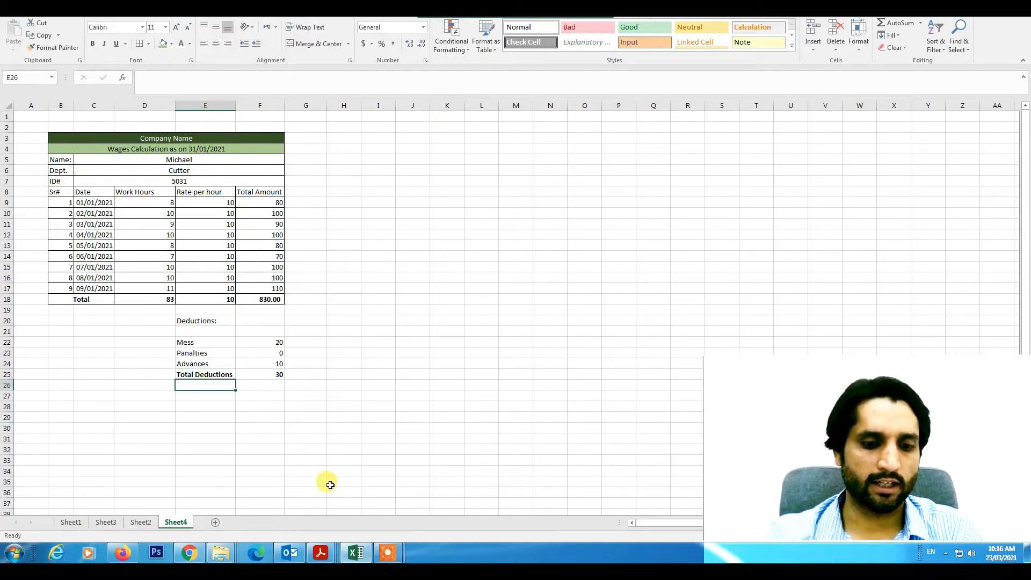
type("Net Payable")
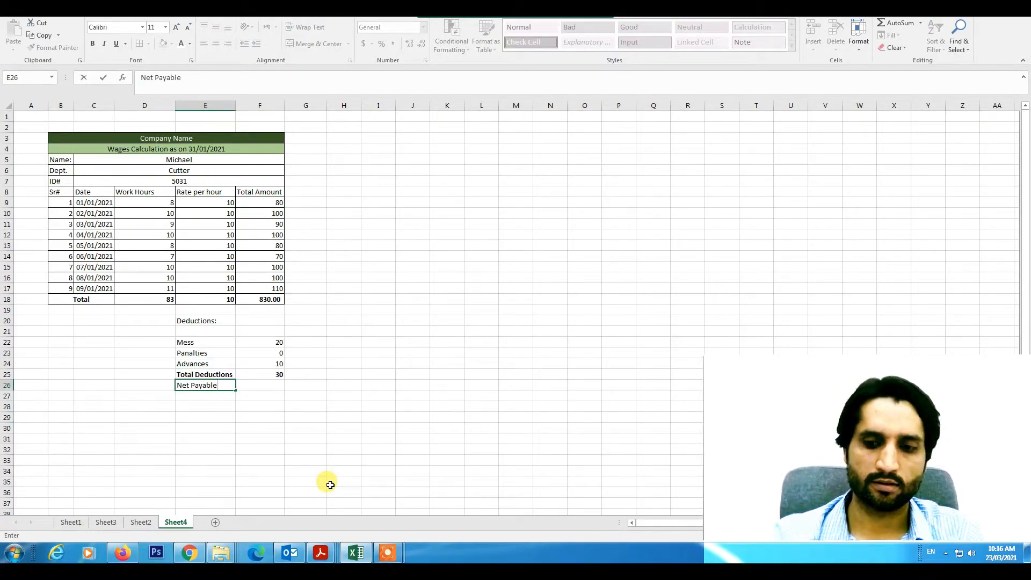
key("Tab")
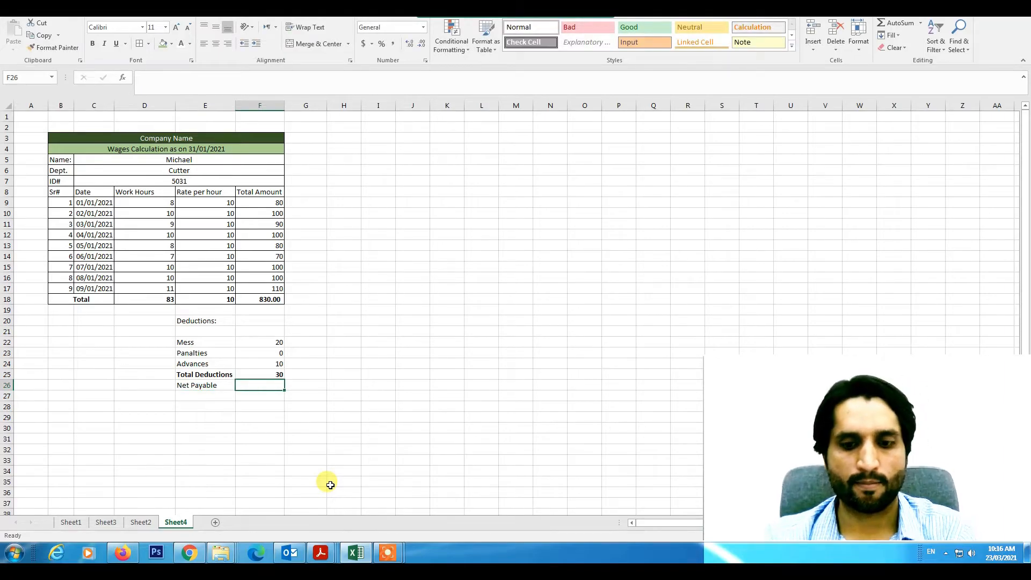
type("=")
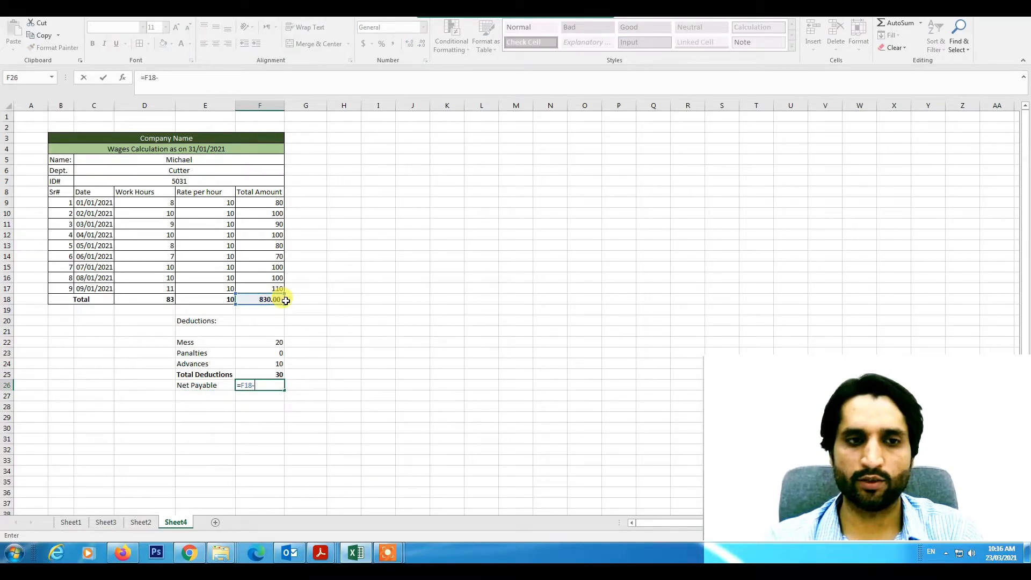
left_click(269, 374)
key("Return")
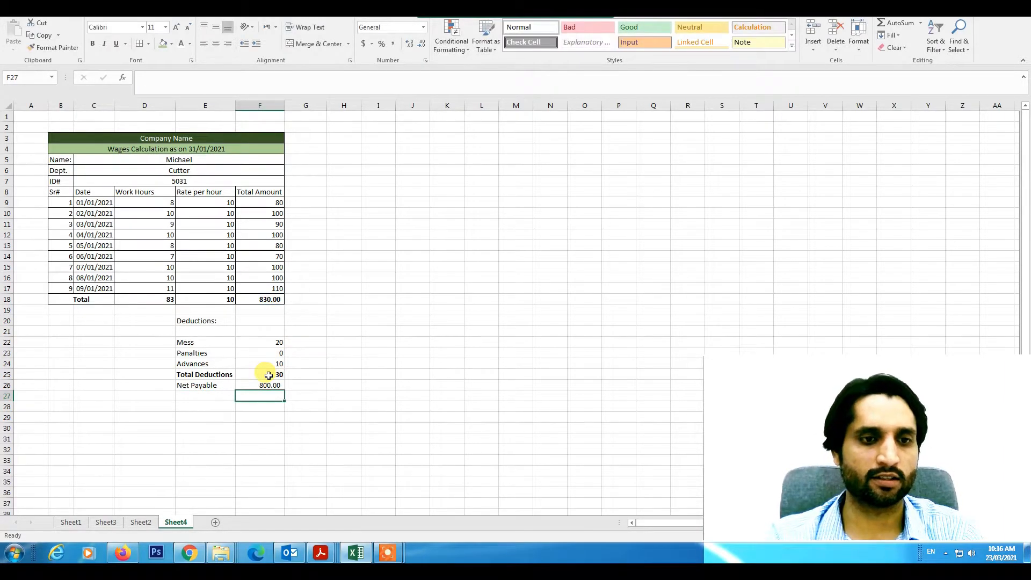
left_click_drag(208, 384, 247, 385)
key("ctrl+b")
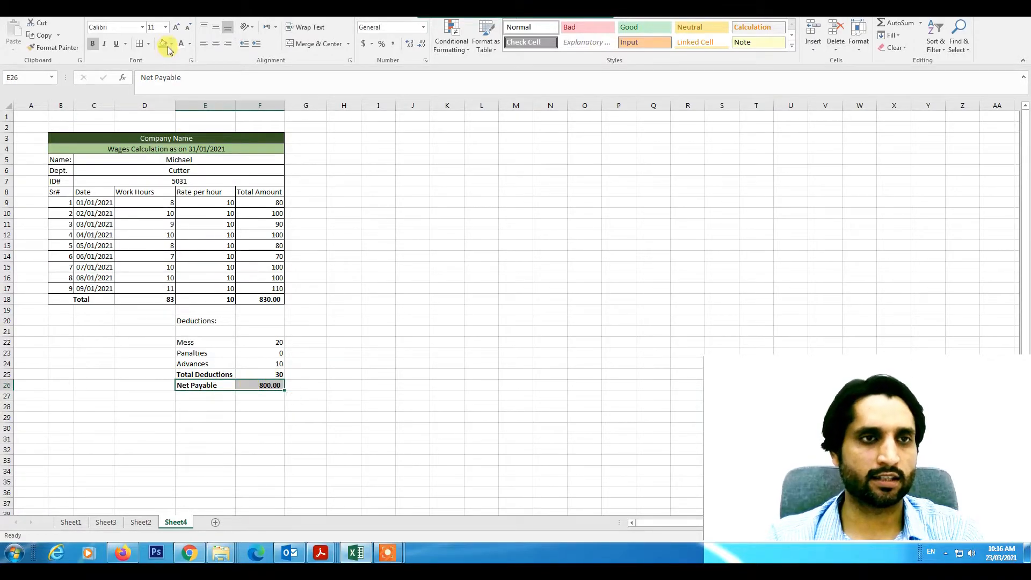
Fill the Net Payable row E26:F26 with light green and delete the blank row 21
left_click(162, 45)
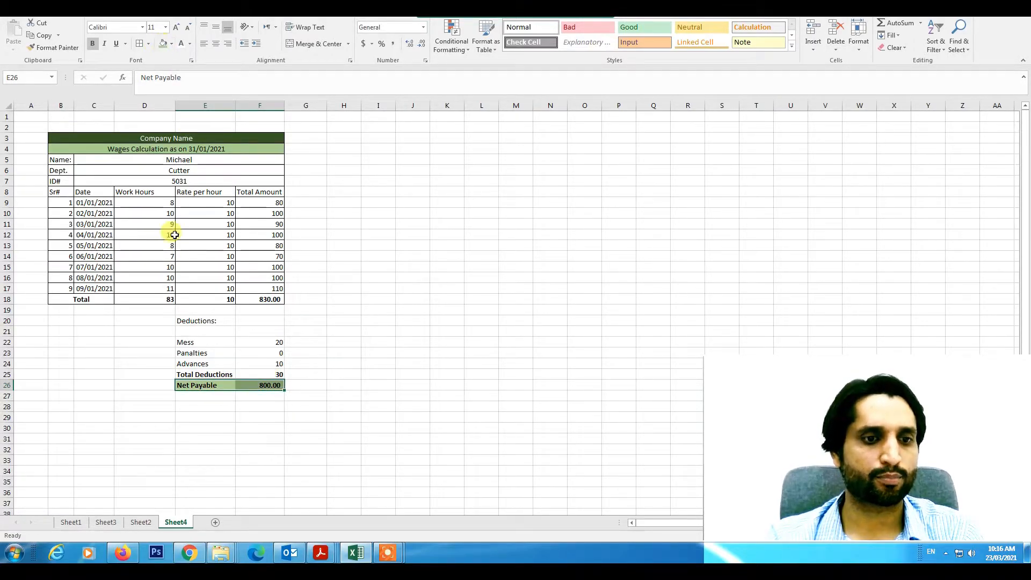
left_click(7, 331)
key("ctrl+minus")
Apply thick outside borders around the deductions block E20:F24
left_click_drag(187, 320, 258, 363)
left_click(148, 44)
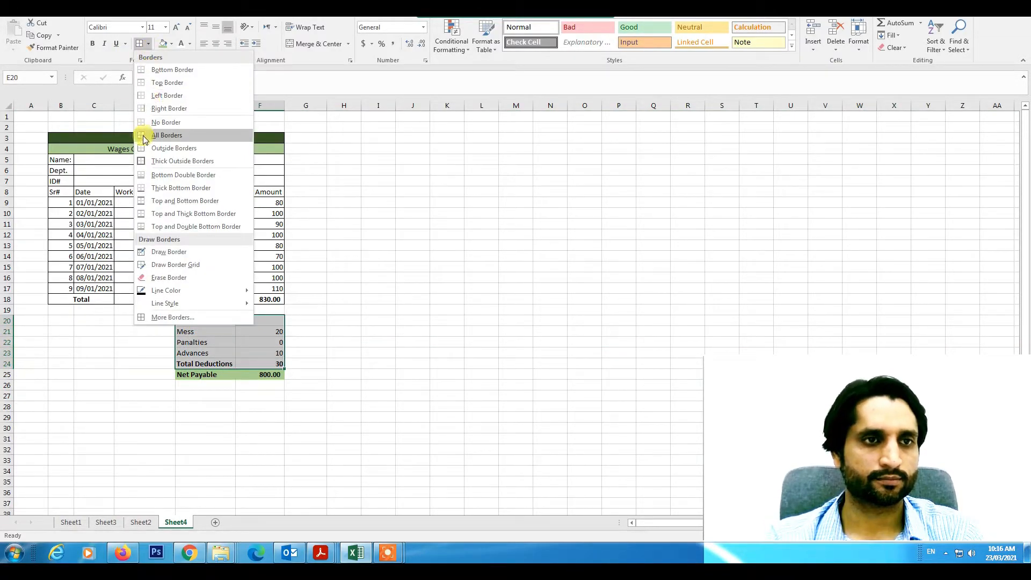
left_click(154, 160)
left_click(145, 418)
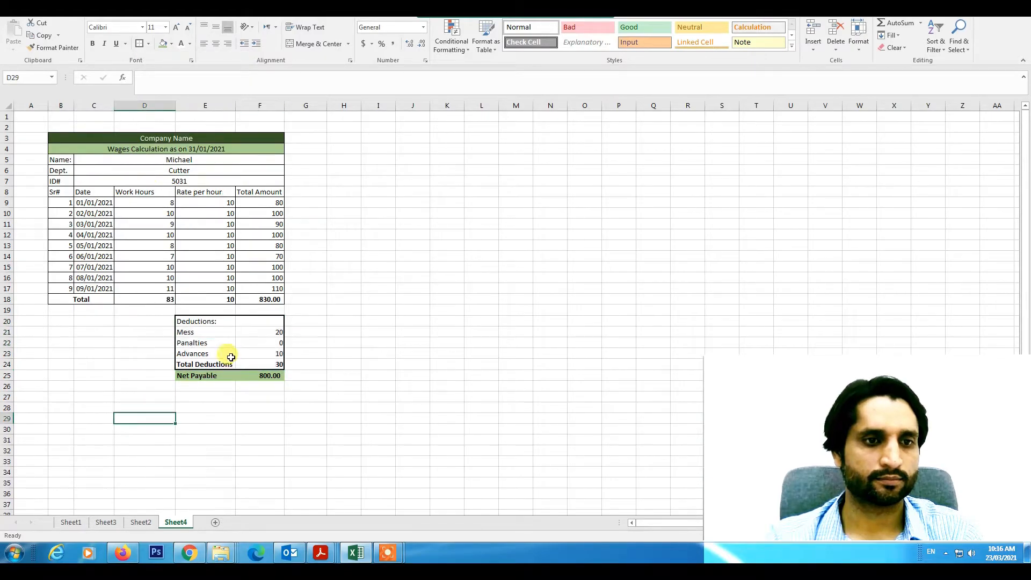
Make the Deductions heading row E20:F20 bold and fill it with light green
left_click(198, 323)
left_click_drag(193, 320, 249, 320)
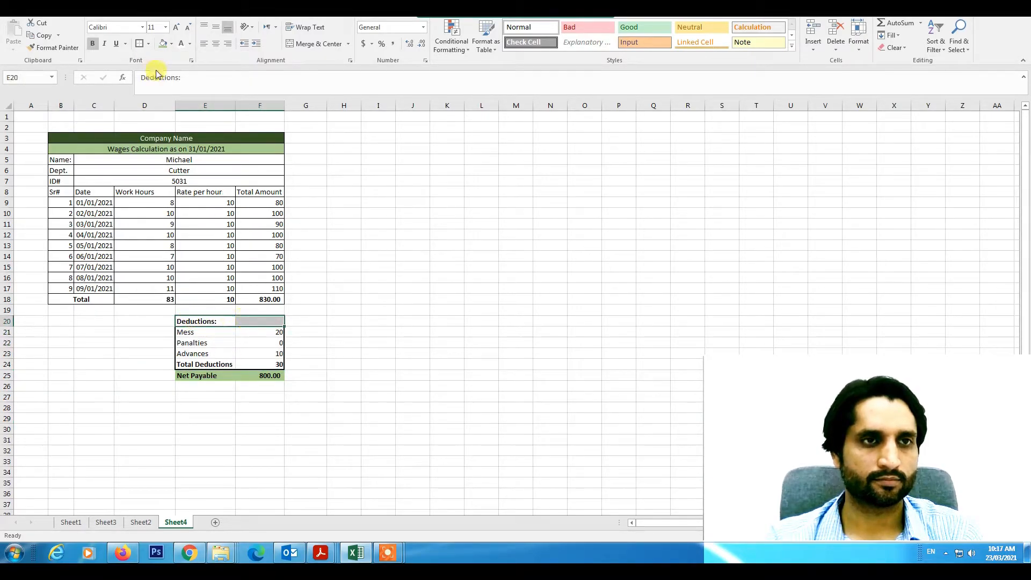
left_click(160, 43)
left_click(121, 452)
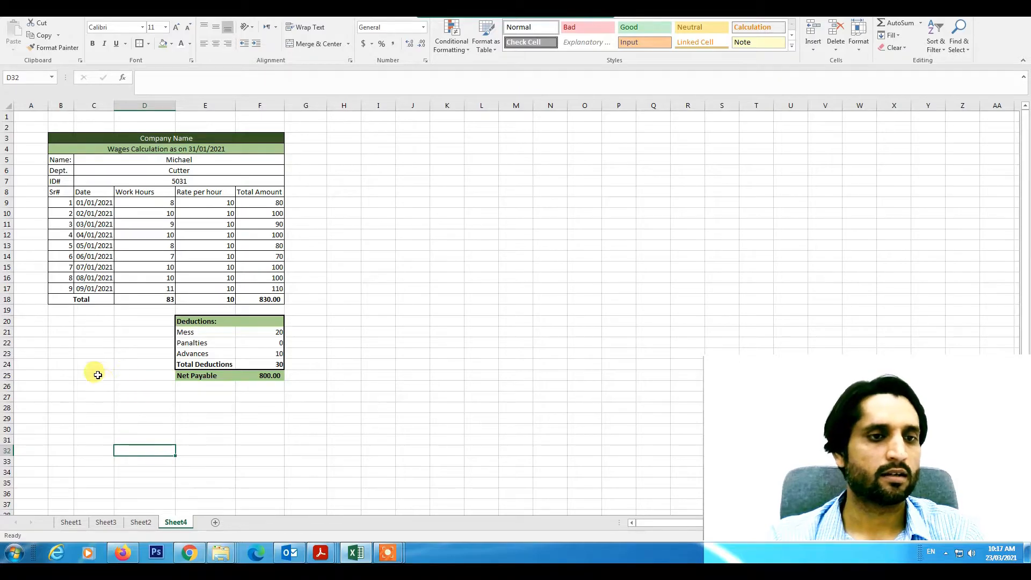
Enlarge the company name and wages title rows B3:F4 to 18 pt and make them bold
left_click_drag(157, 138, 157, 149)
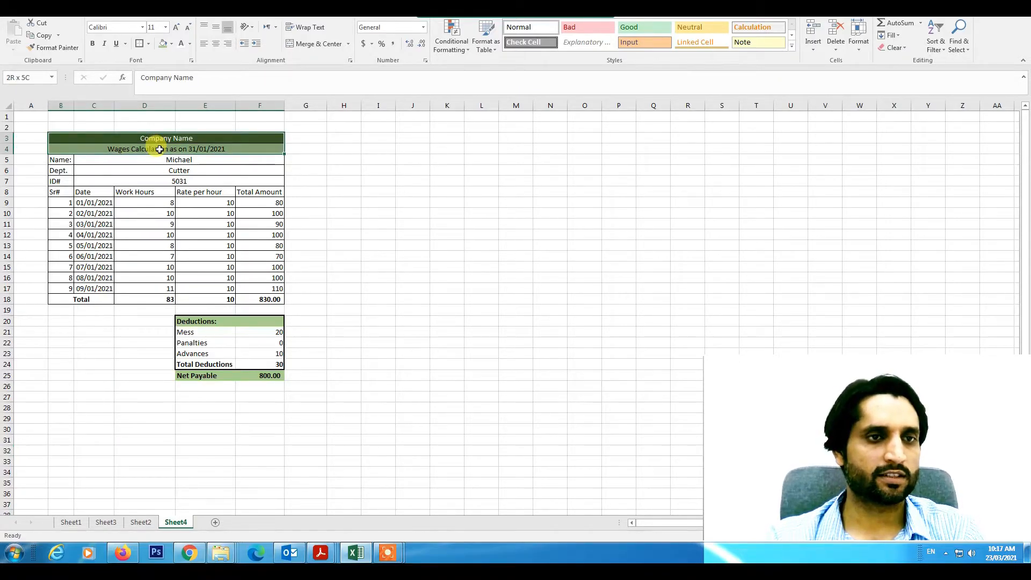
left_click(176, 28)
left_click(175, 28)
left_click(175, 28)
left_click(176, 28)
key("ctrl+b")
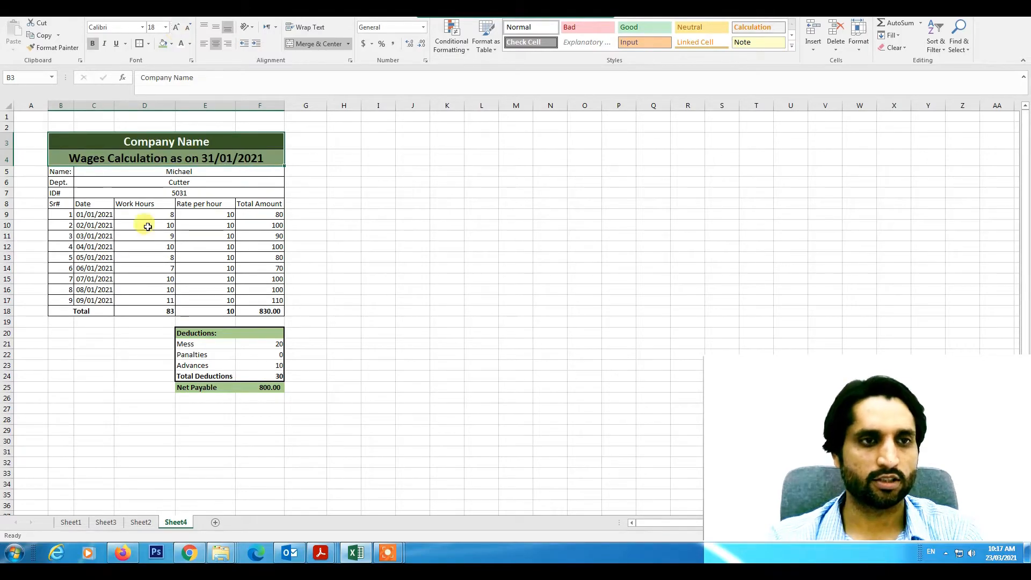
left_click(111, 402)
left_click(104, 430)
Left-align the employee details in C5:C7 and make the labels B5:B7 and header row B8:F8 bold
left_click_drag(178, 171, 185, 193)
left_click(80, 439)
left_click_drag(63, 172, 246, 202)
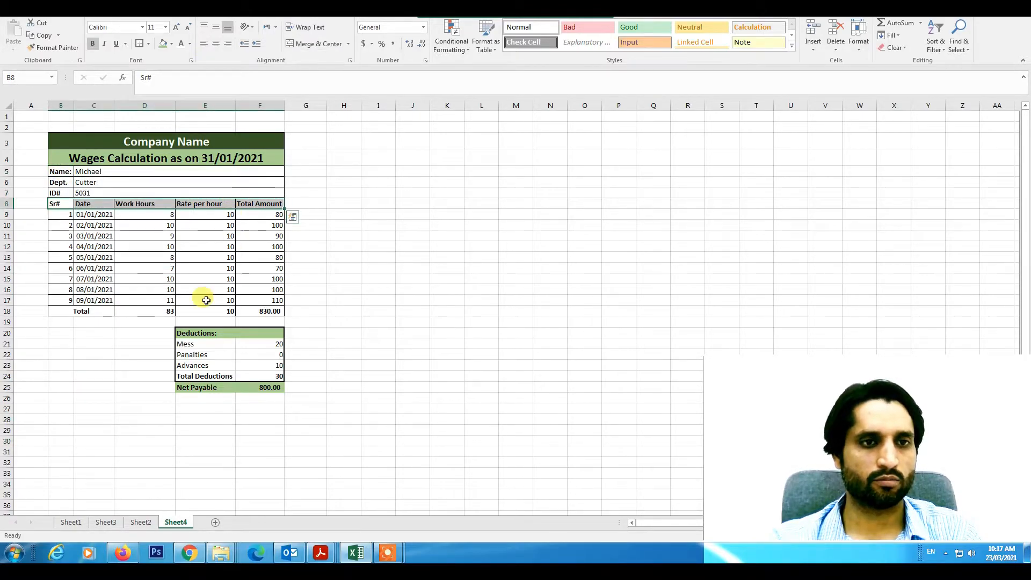
left_click(142, 391)
Copy the finished wage slip B3:F25 and paste it at B30
left_click_drag(131, 141, 205, 394)
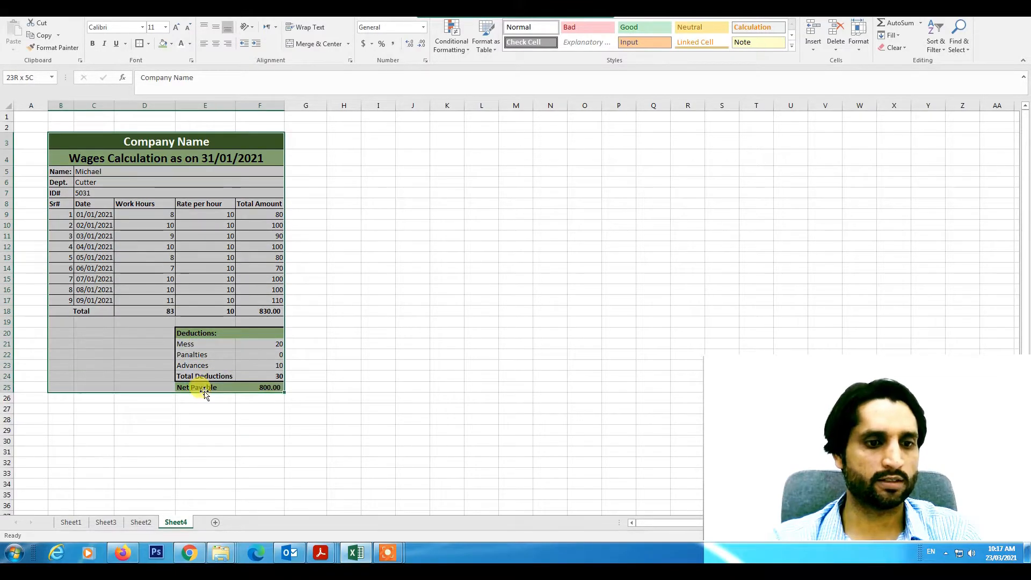
key("ctrl+c")
scroll(58, 270, "down", 7)
left_click(63, 202)
key("ctrl+v")
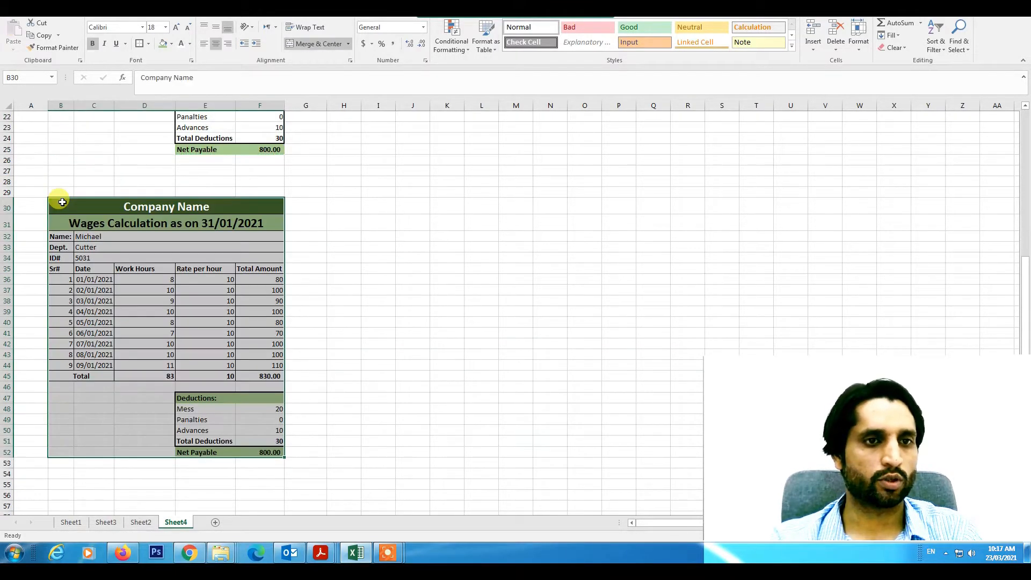
Copy the second wage slip and paste it at B56 as a third slip
key("ctrl+c")
scroll(125, 373, "down", 7)
left_click(61, 255)
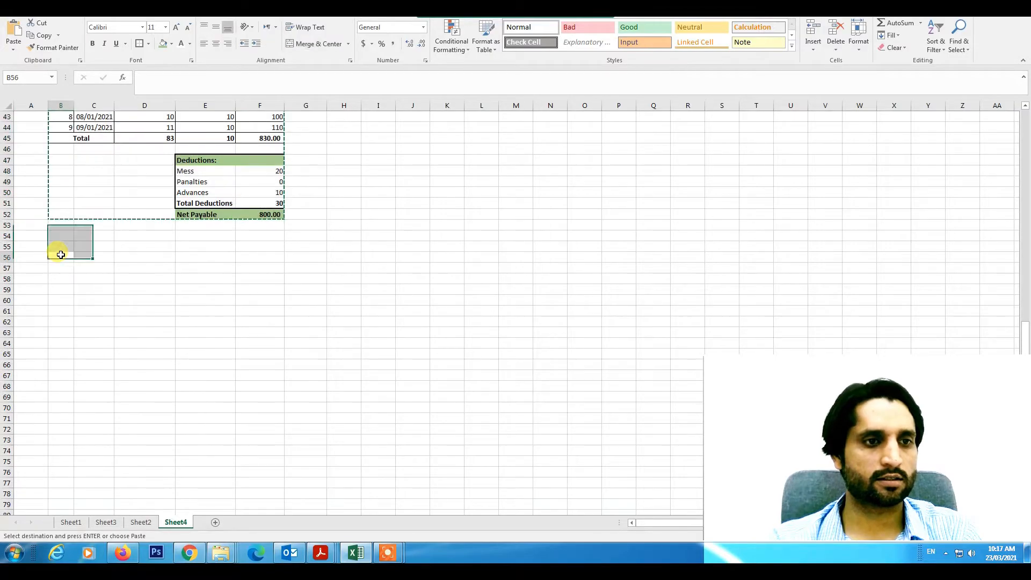
key("ctrl+v")
Copy the third wage slip and paste it at B81 as a fourth slip
key("ctrl+c")
scroll(133, 370, "down", 7)
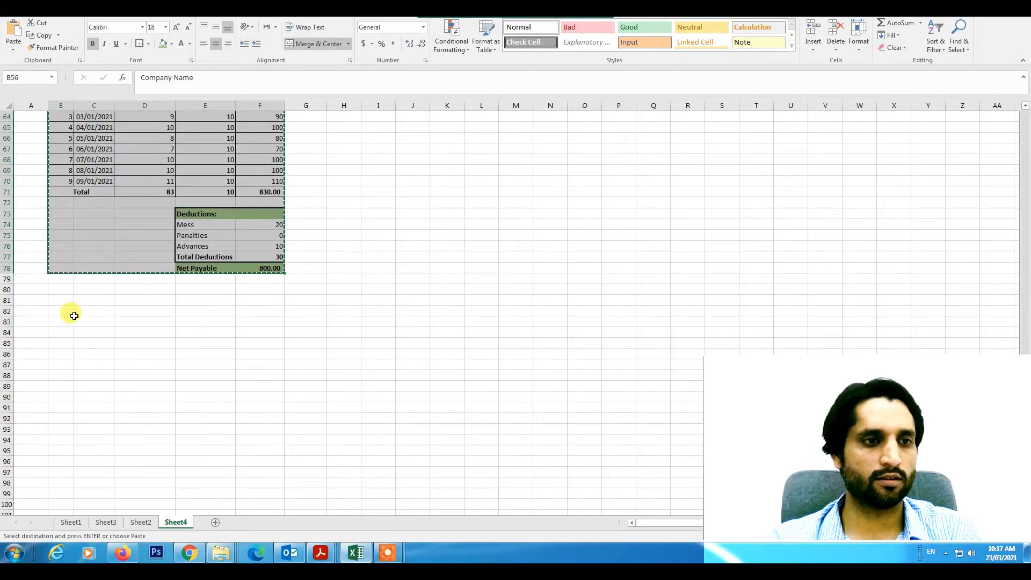
left_click(59, 300)
key("ctrl+v")
Copy the fourth wage slip and paste it at B107 as a fifth slip
scroll(171, 392, "down", 4)
key("ctrl+c")
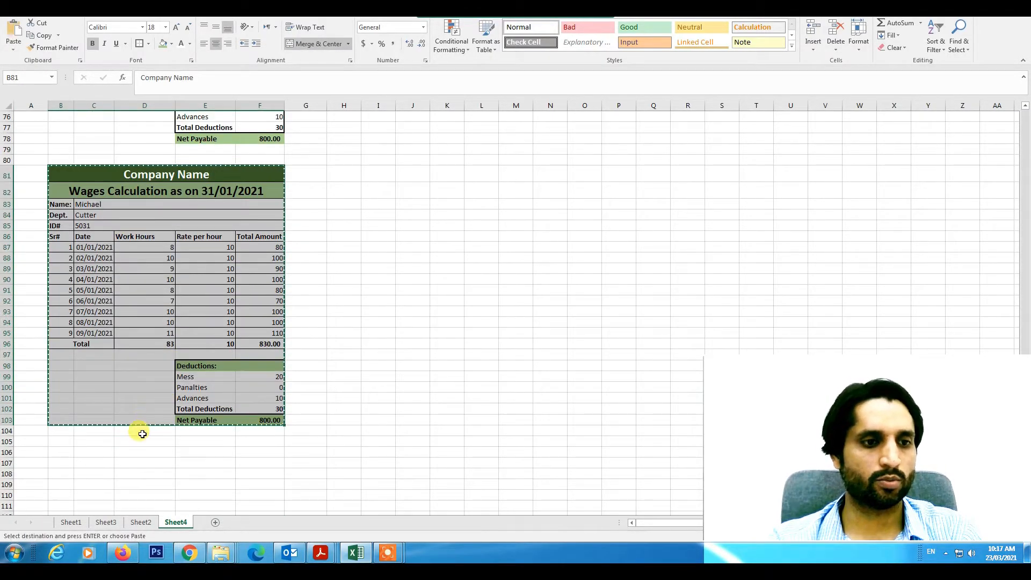
scroll(69, 299, "down", 5)
left_click(57, 288)
key("Return")
Replace the employee's name in C32 and the ID number in C34 of the second wage slip
scroll(150, 428, "up", 16)
scroll(149, 428, "up", 8)
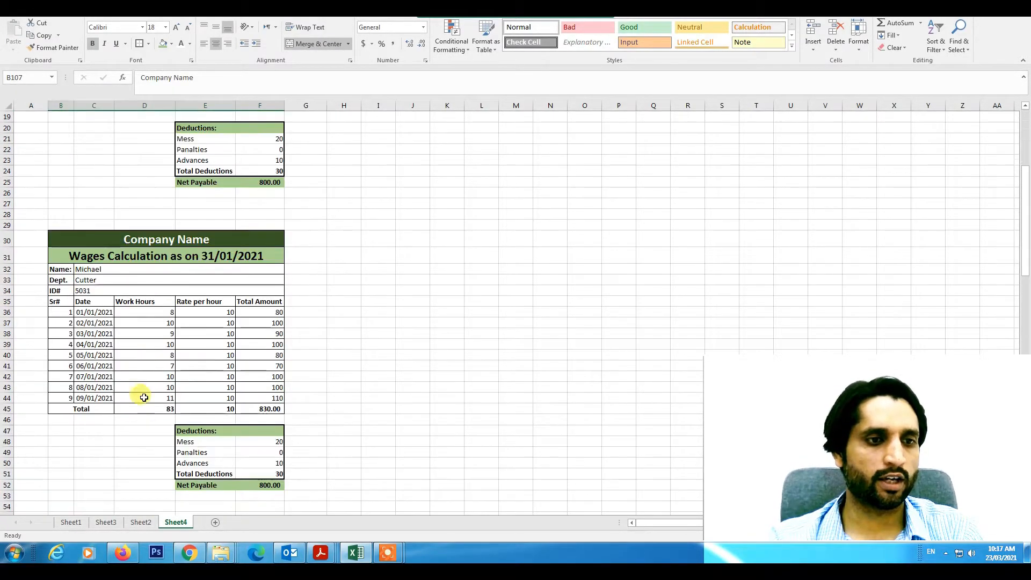
left_click(108, 269)
double_click(88, 269)
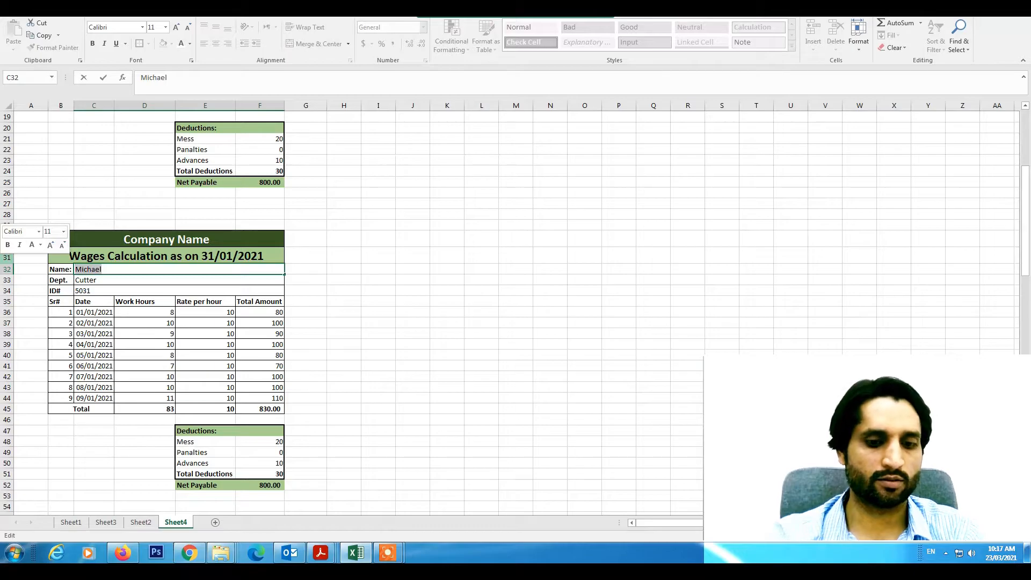
type("Jay")
key("Return")
key("Return")
type("5032")
key("Return")
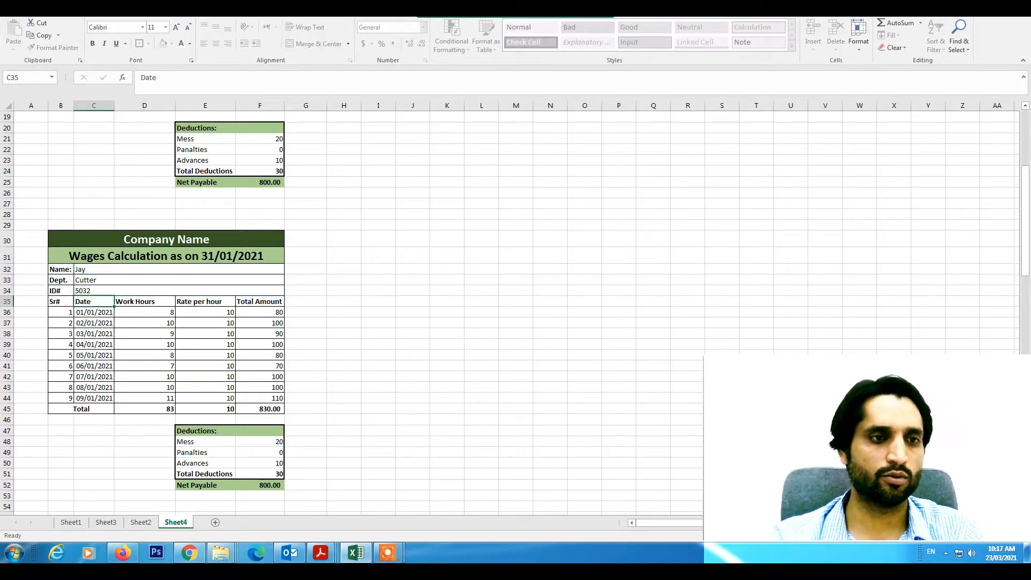
Replace the employee's name in C58 and the ID number in C60 of the third wage slip
scroll(33, 368, "down", 4)
scroll(34, 368, "down", 4)
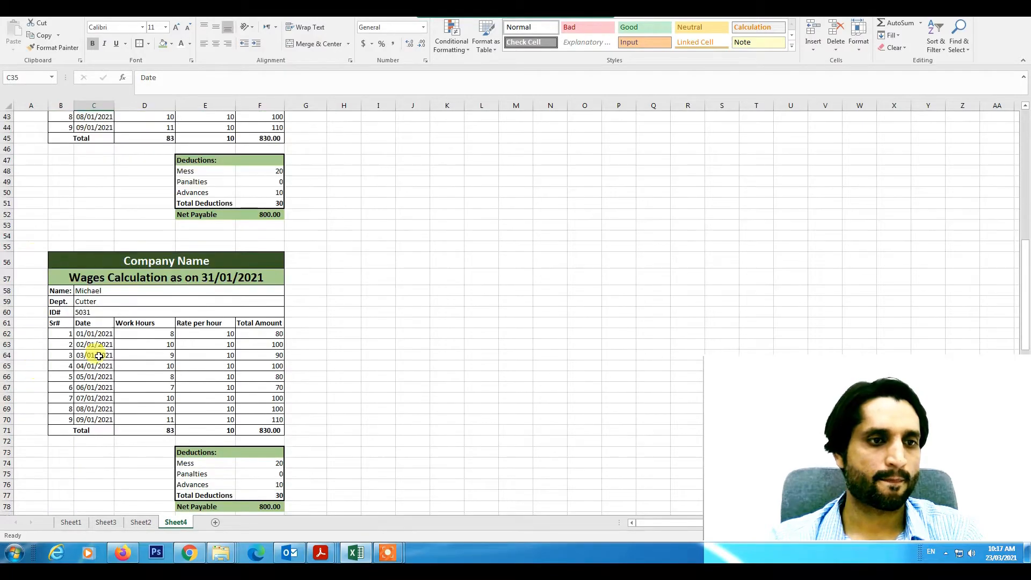
left_click(96, 293)
type("Ana")
double_click(94, 309)
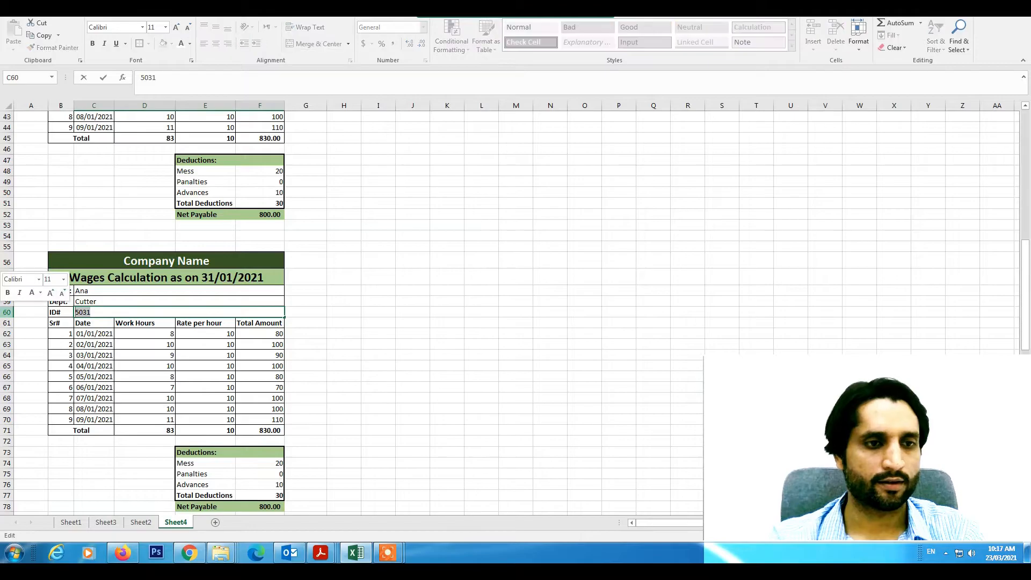
type("50")
key("Return")
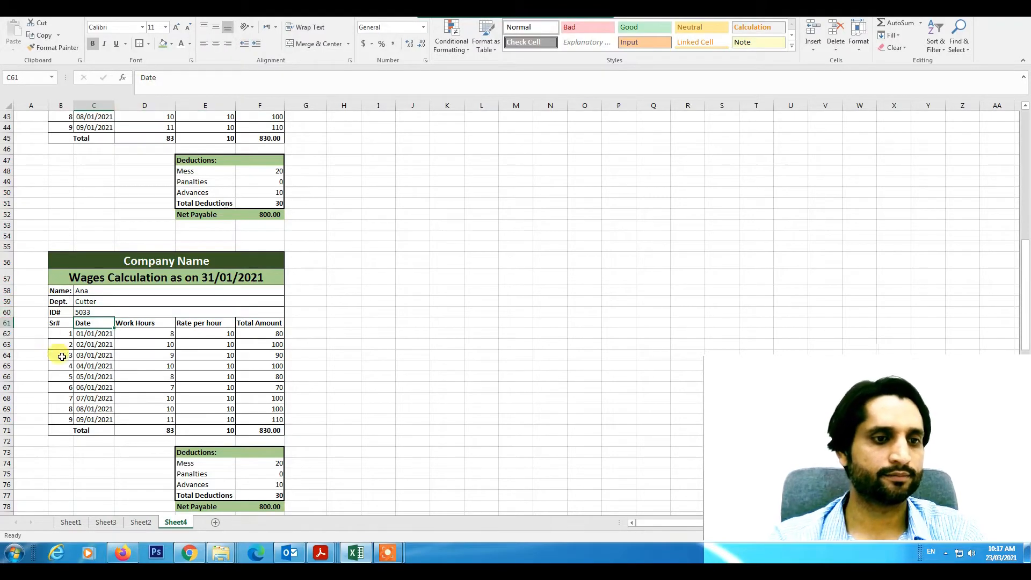
Replace the employee's name in C83 and the ID number in C85 of the fourth wage slip
scroll(81, 376, "down", 7)
left_click(104, 334)
double_click(105, 333)
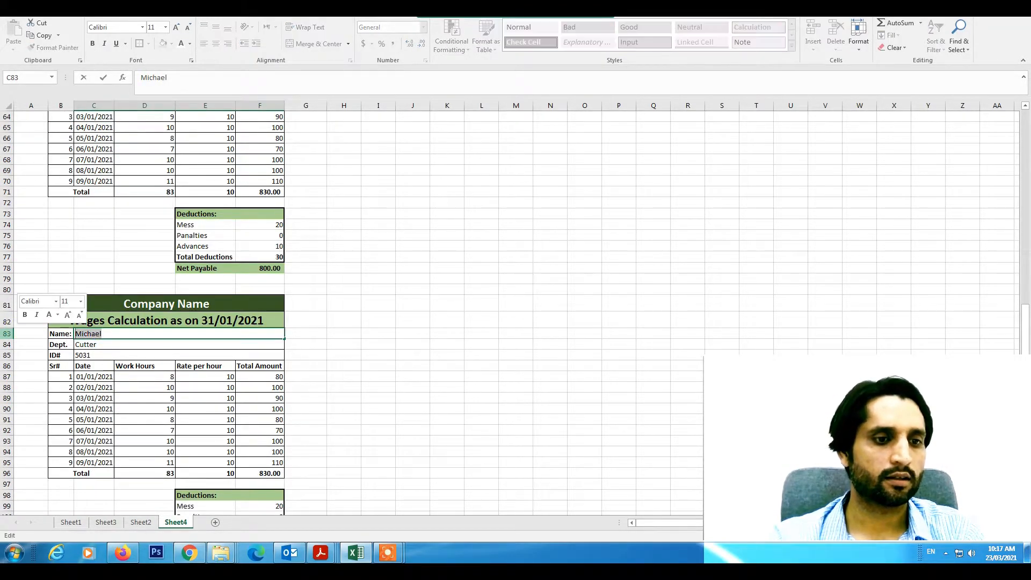
left_click(86, 355)
double_click(83, 355)
type("5034")
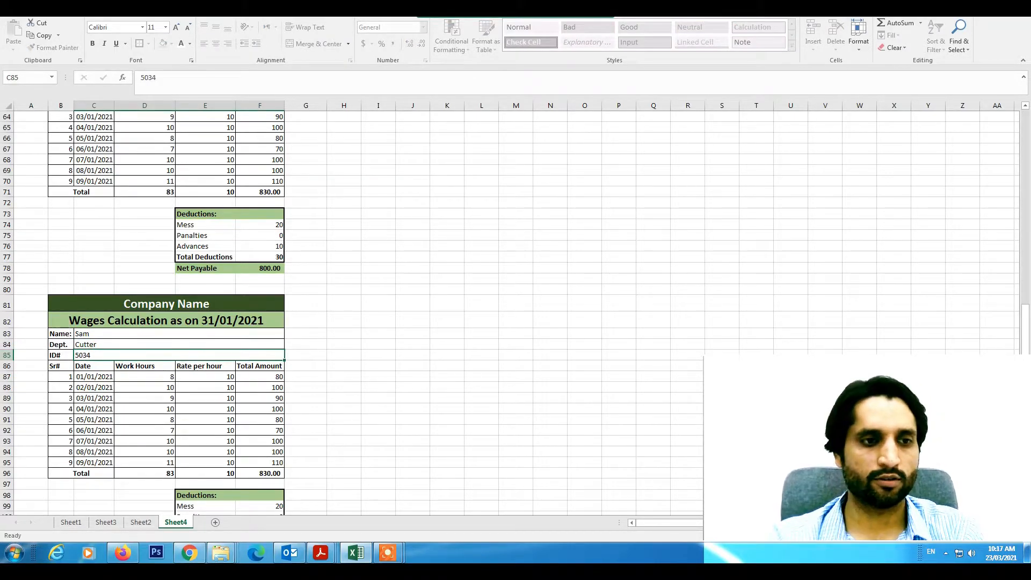
key("Return")
Replace the employee's name in C109 and the ID number in C111 of the fifth wage slip
scroll(181, 413, "down", 7)
scroll(181, 412, "down", 4)
left_click(88, 275)
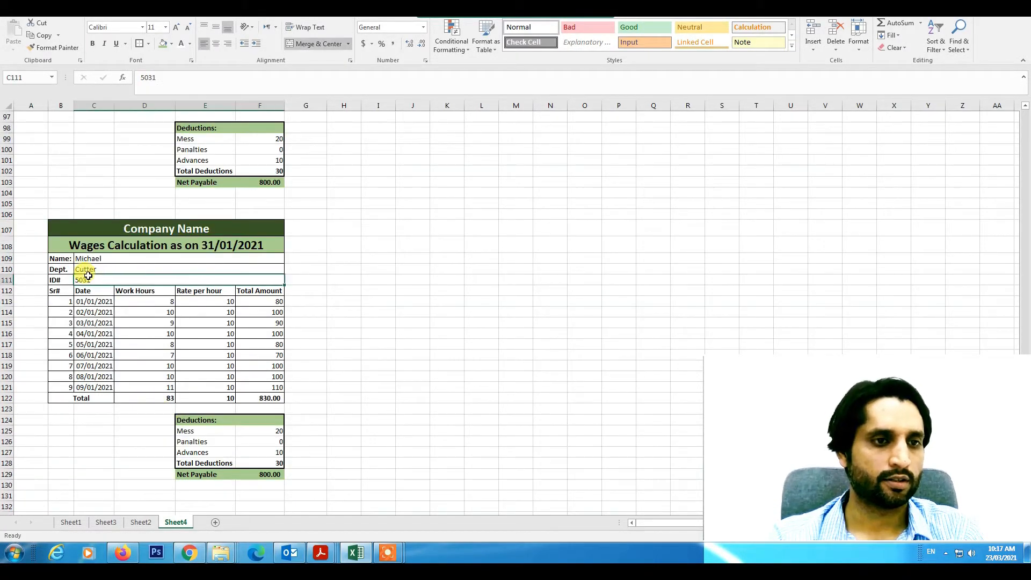
left_click(95, 259)
type("Si")
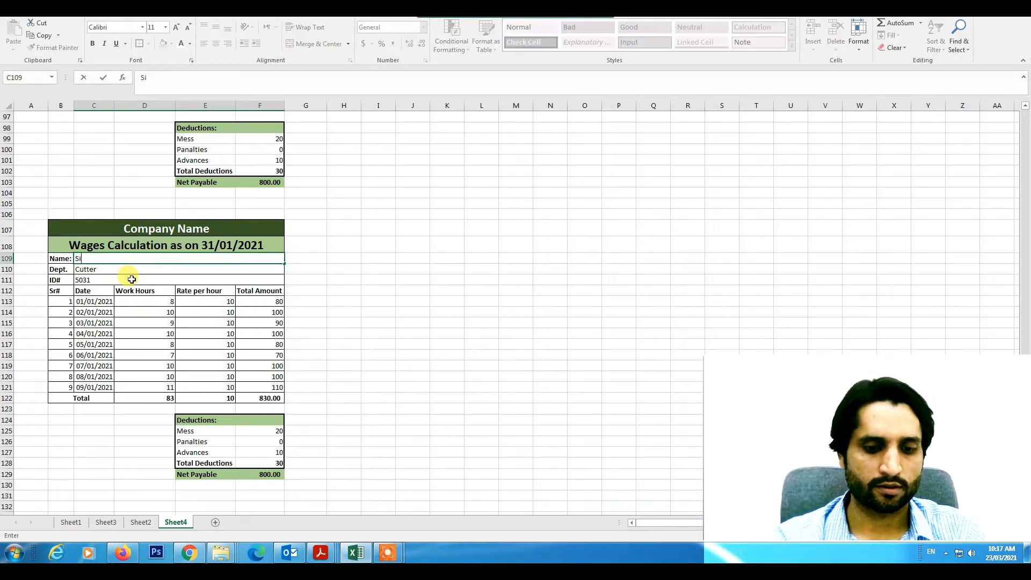
double_click(90, 280)
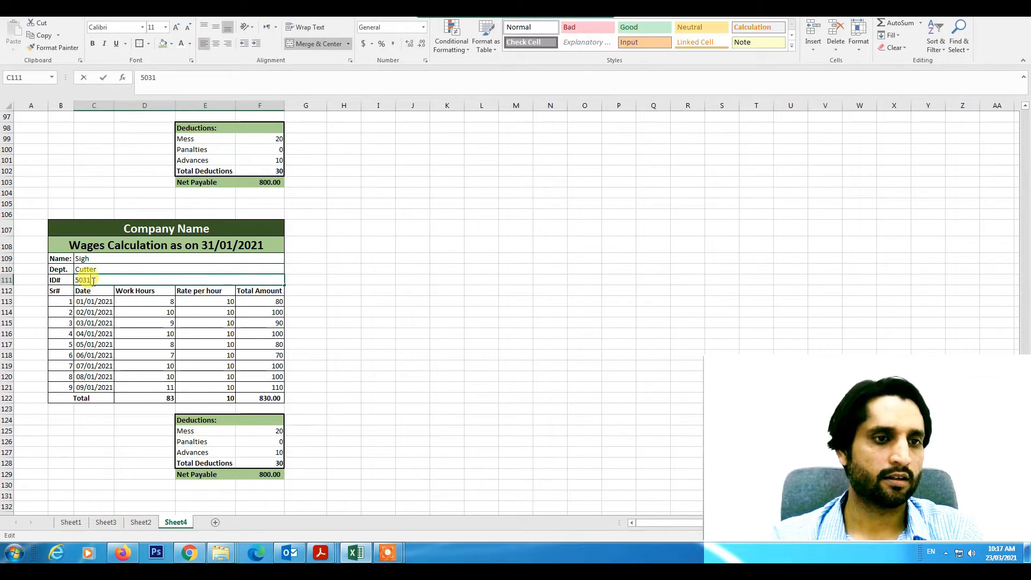
left_click_drag(91, 280, 10, 272)
type("50")
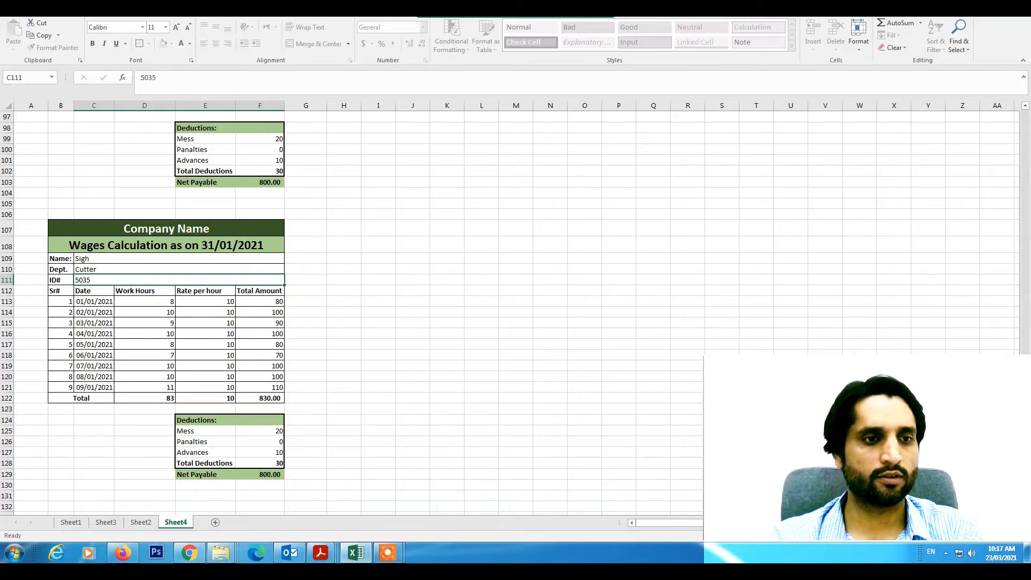
key("Return")
Set the second slip's work hours to 9 in D37, 9 in D39 and 15 in D42
scroll(225, 365, "up", 17)
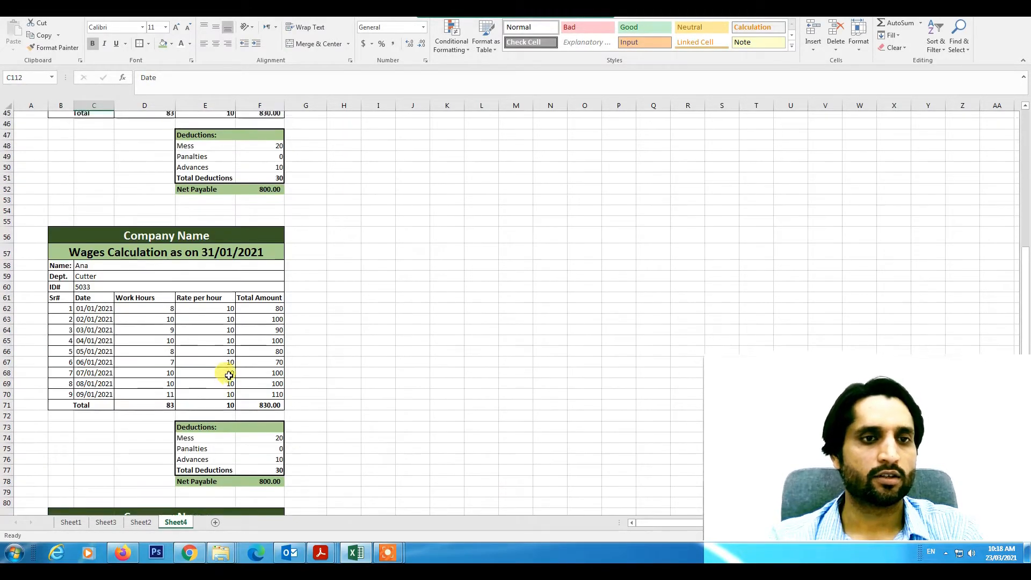
scroll(230, 376, "up", 15)
scroll(220, 349, "down", 6)
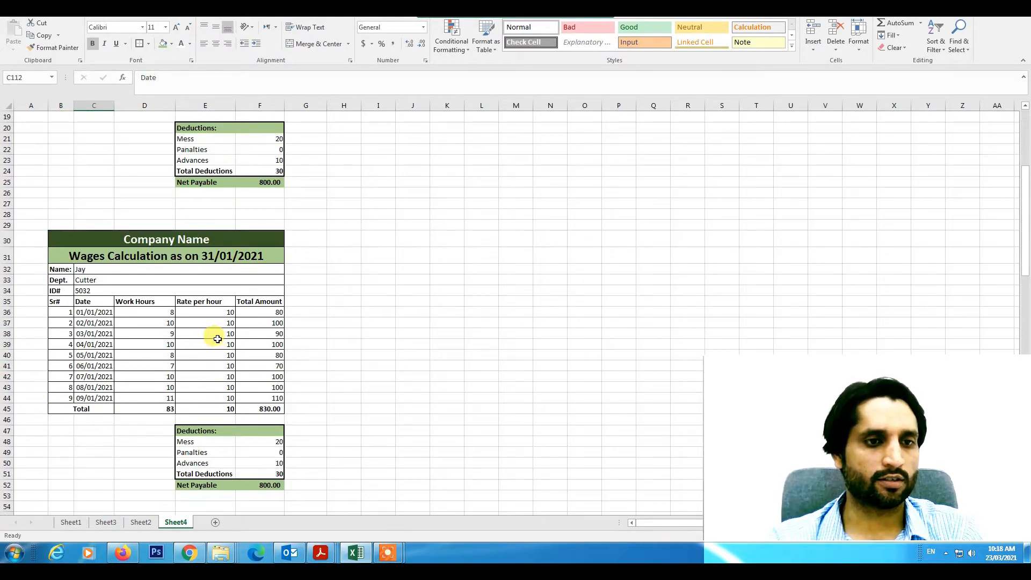
left_click(150, 324)
type("9")
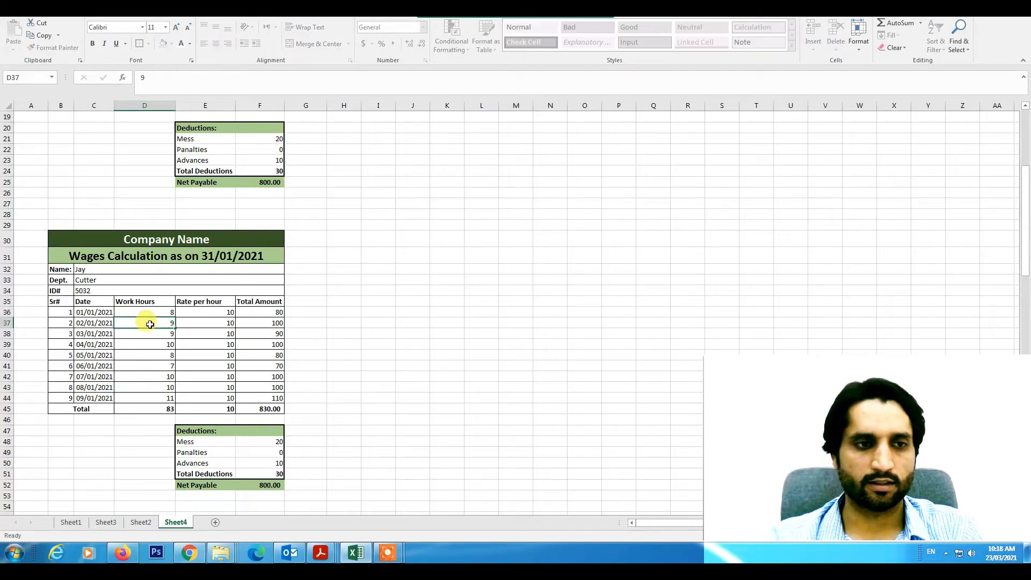
key("Return")
left_click(158, 341)
type("9")
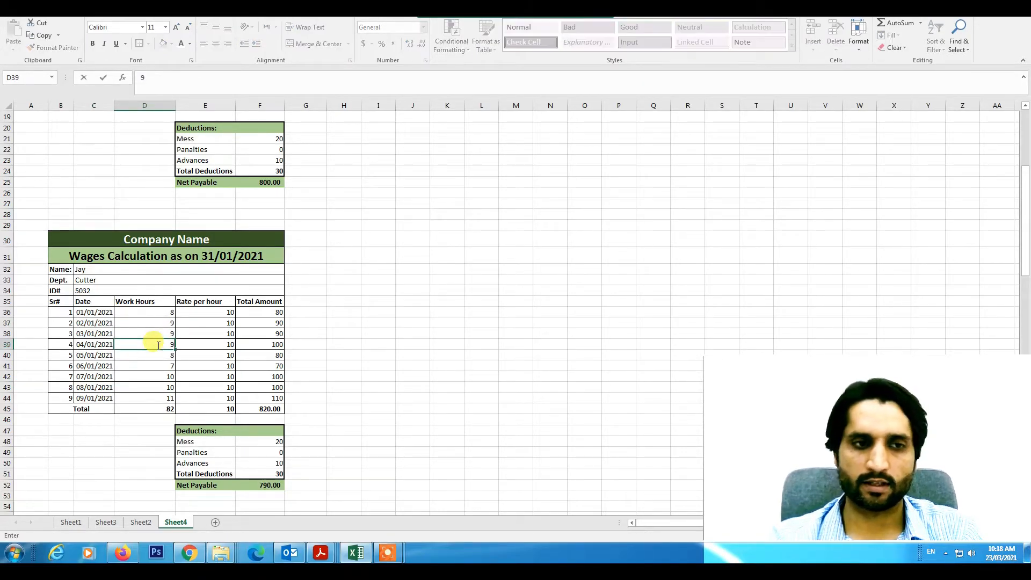
left_click(161, 376)
type("15")
key("Return")
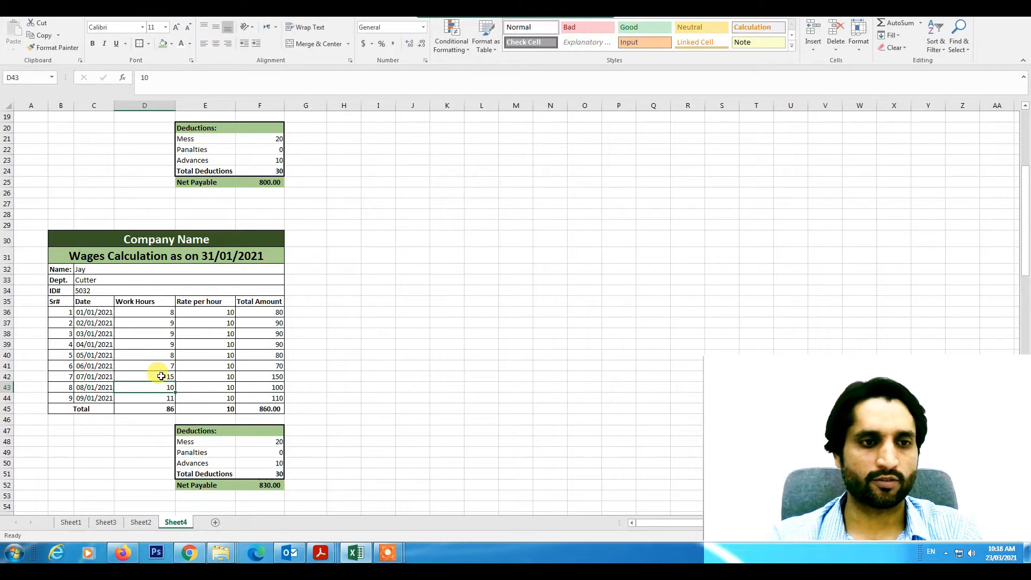
Fill the 10 work hours in D63 down through D70 in the third wage slip
scroll(213, 401, "down", 9)
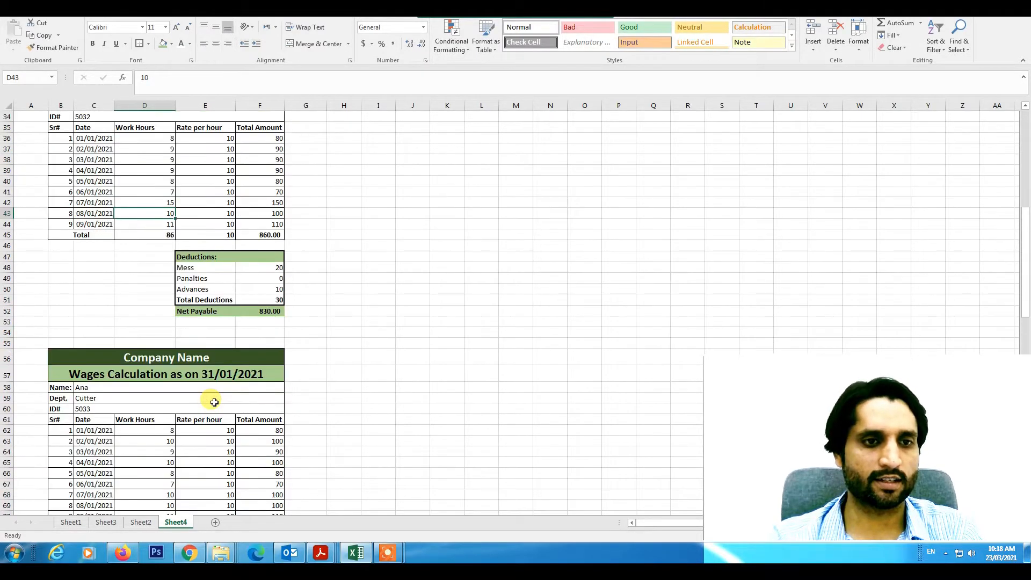
left_click(166, 313)
left_click_drag(175, 320, 178, 388)
Fill the 8 work hours in D87 down through D95 in the fourth wage slip
scroll(126, 445, "down", 7)
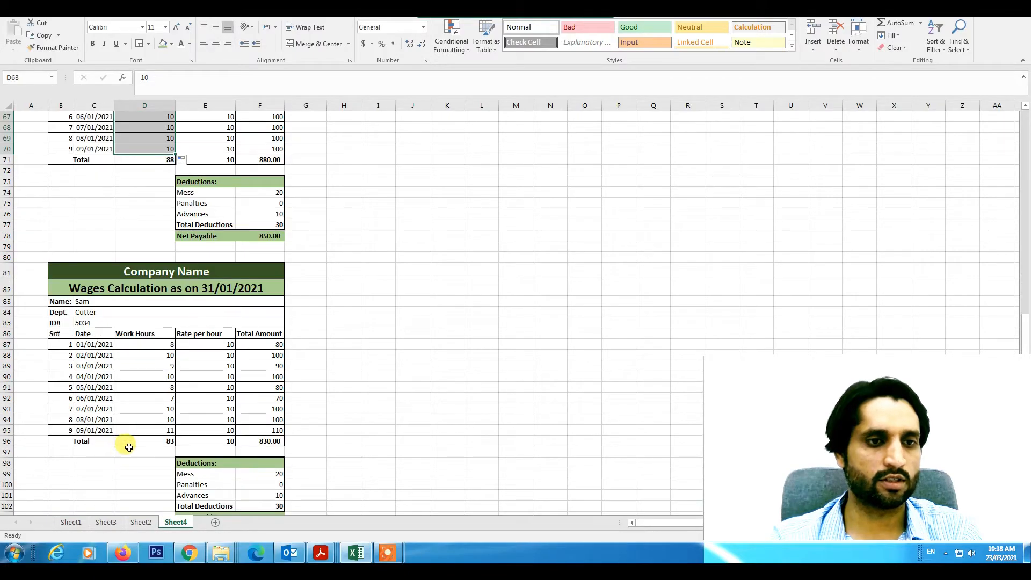
left_click(165, 347)
left_click_drag(174, 351, 178, 432)
Fill the 9 work hours in D115 down through D121 in the fifth wage slip
scroll(133, 467, "down", 7)
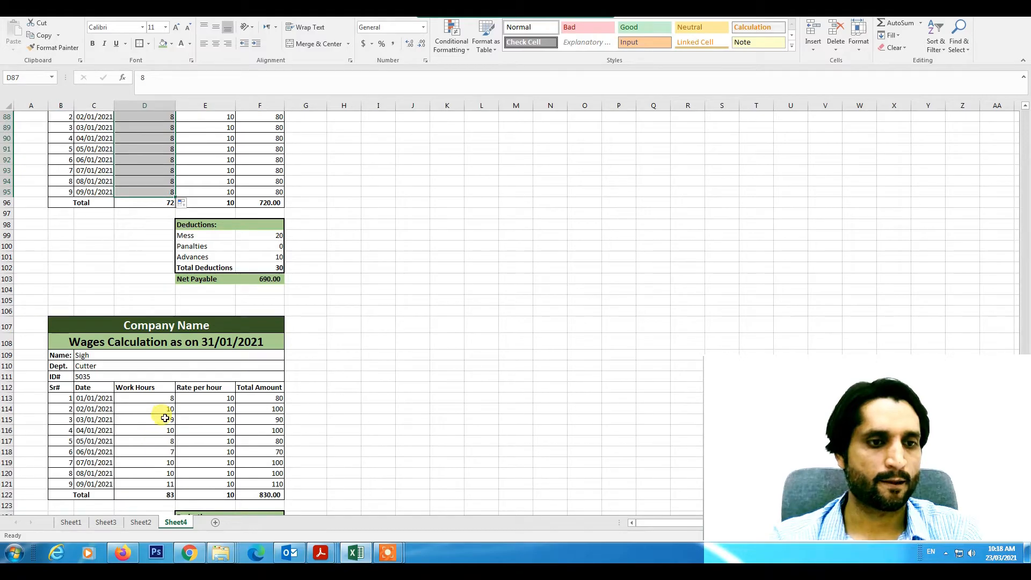
left_click(165, 419)
scroll(166, 421, "down", 5)
left_click_drag(177, 264, 182, 325)
scroll(203, 435, "down", 2)
Set the second wage slip's Mess deduction in F48 to 10 and its Panalties deduction in F49 to 10
scroll(203, 435, "up", 20)
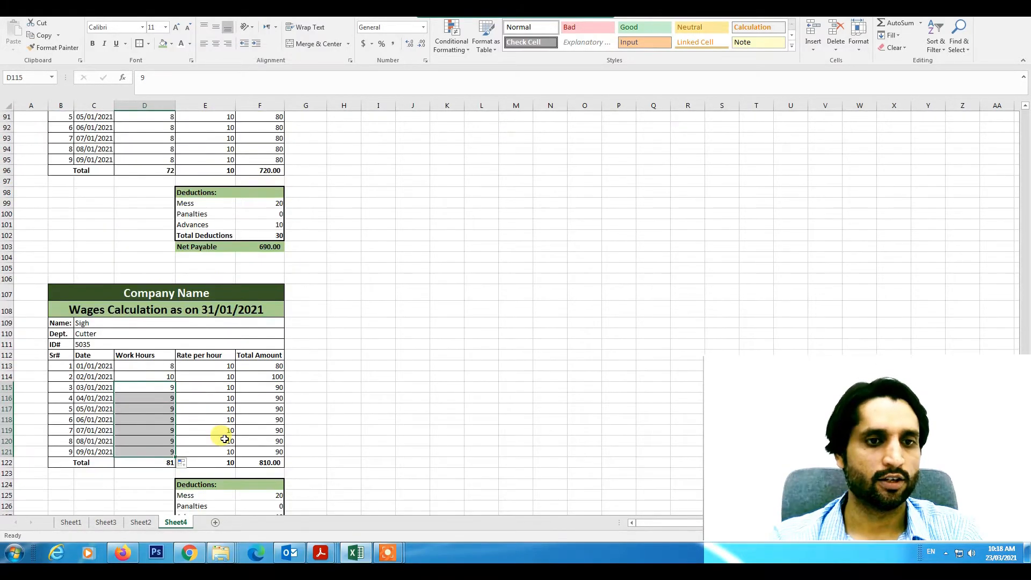
scroll(221, 452, "down", 10)
left_click(270, 308)
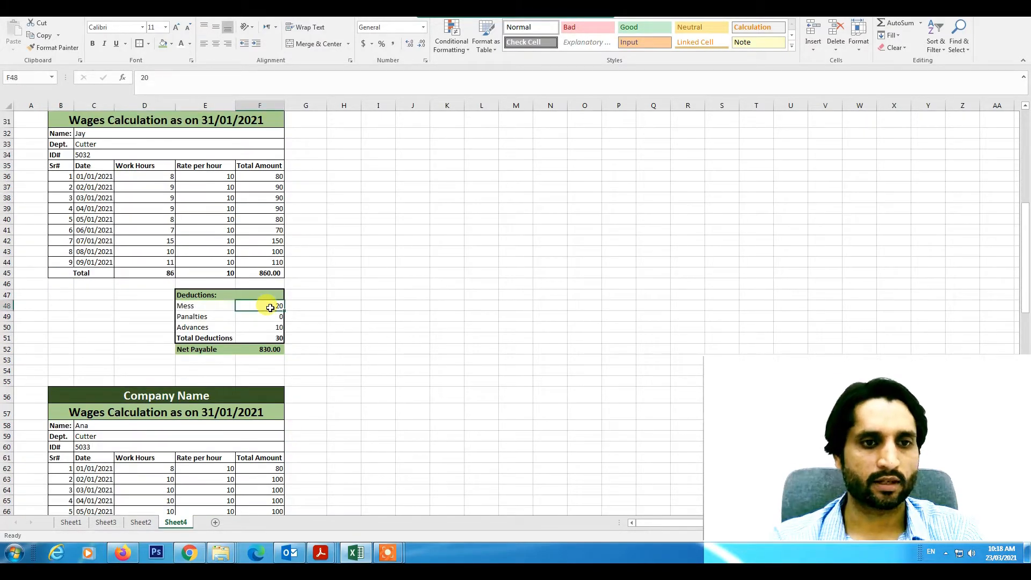
type("10")
key("Return")
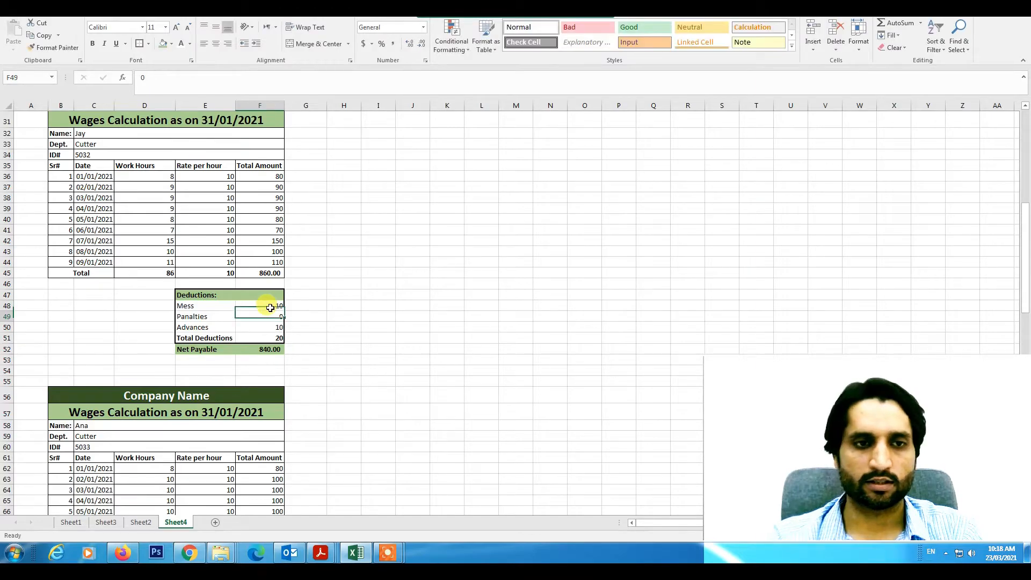
type("10")
key("Return")
Set the third wage slip's deductions to 5 for Mess, 5 for Panalties and 10 for Advances in F74:F76
scroll(290, 329, "down", 4)
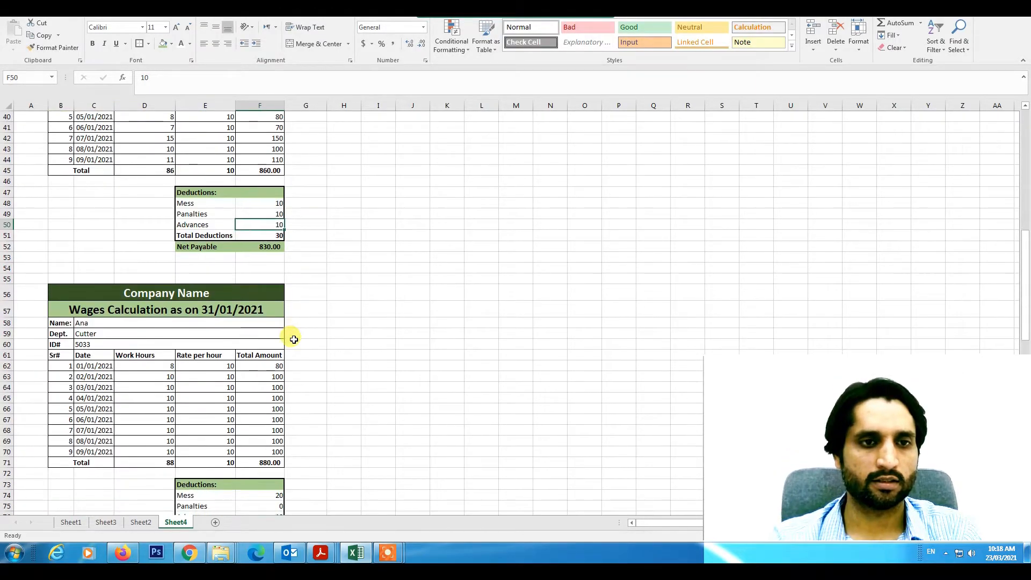
scroll(272, 376, "down", 5)
left_click(271, 291)
type("5")
key("Return")
type("5")
key("Return")
type("1")
key("Return")
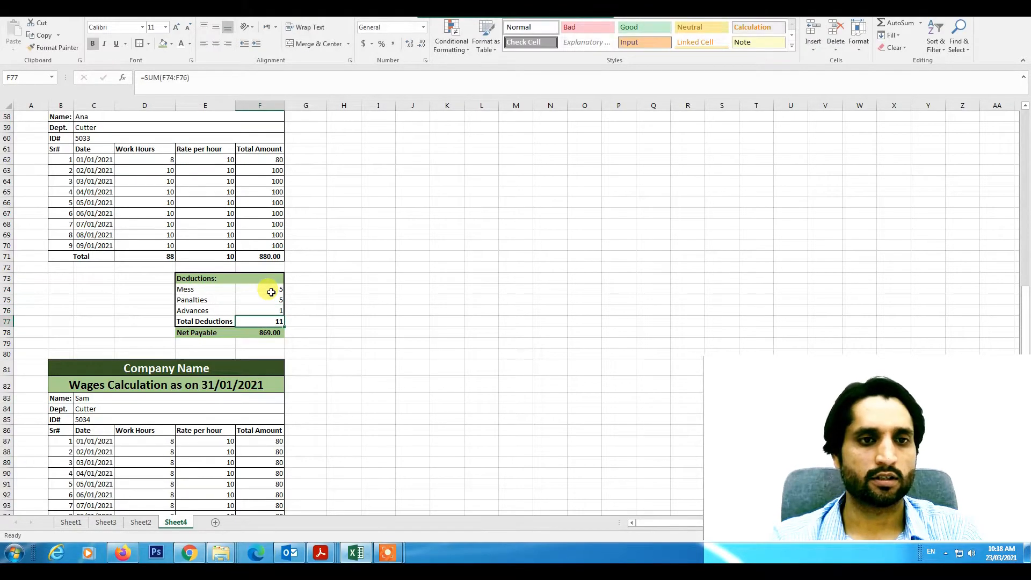
left_click(276, 311)
type("10")
key("Return")
Set the fourth wage slip's Mess deduction in F99 to 50
scroll(274, 357, "down", 5)
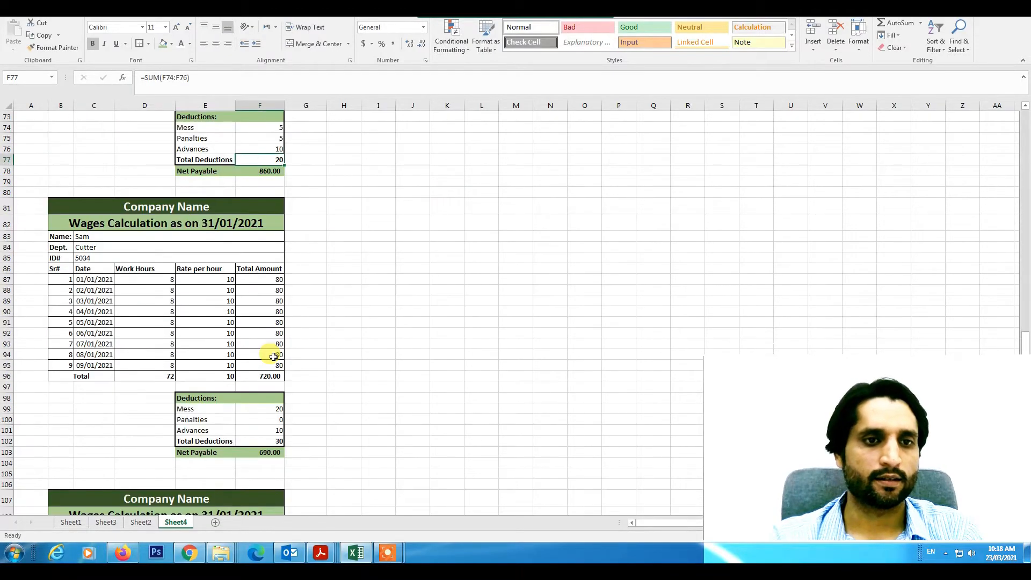
left_click(273, 410)
type("50")
key("Return")
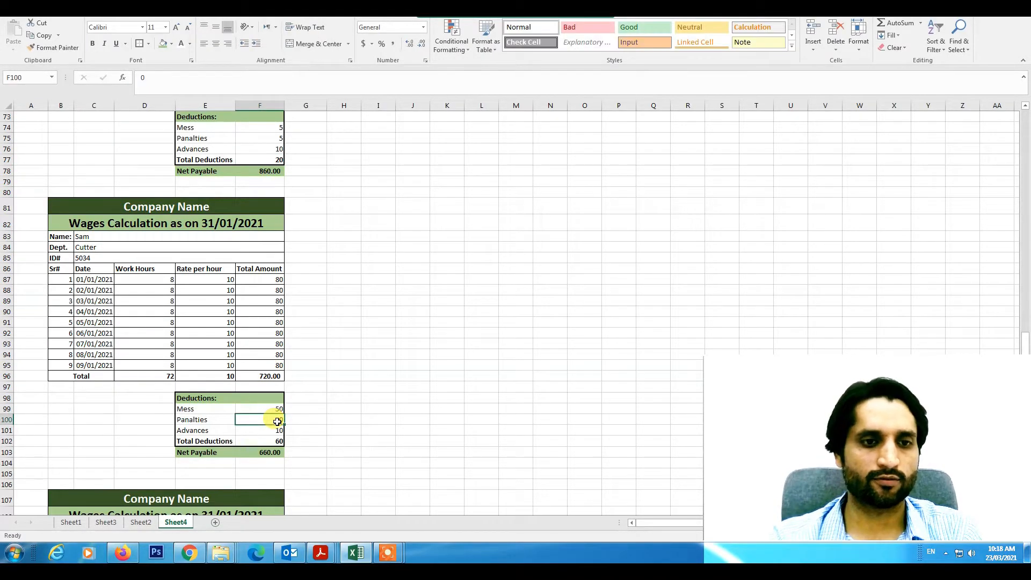
Set the fifth wage slip's deductions to 15 for Mess, 15 for Panalties and 50 for Advances in F125:F127
scroll(278, 435, "down", 9)
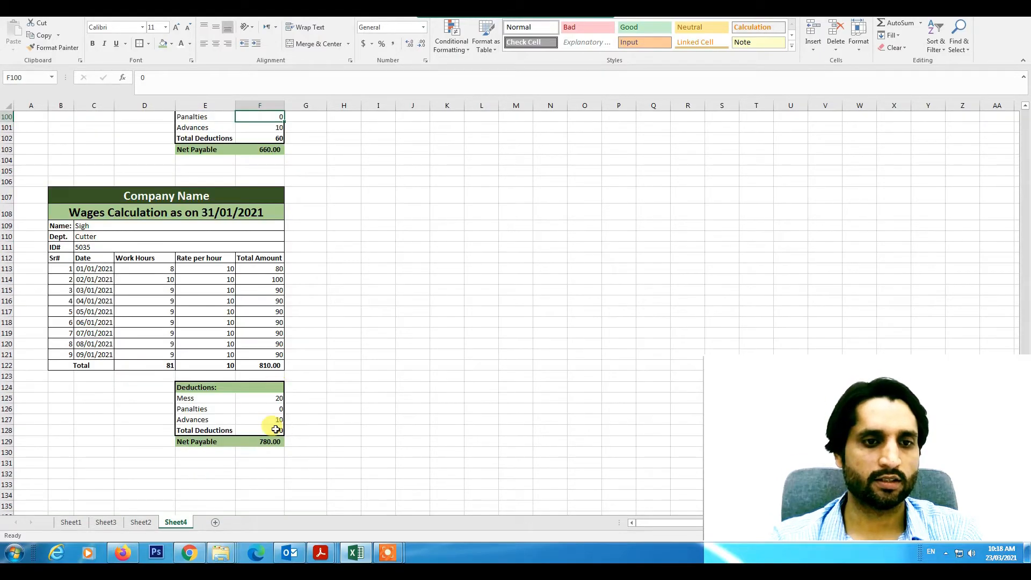
type("15")
key("Return")
type("15")
key("Return")
key("Return")
Review the work hours, deductions and net payable amounts across all five wage slips
scroll(277, 400, "up", 18)
scroll(255, 431, "up", 15)
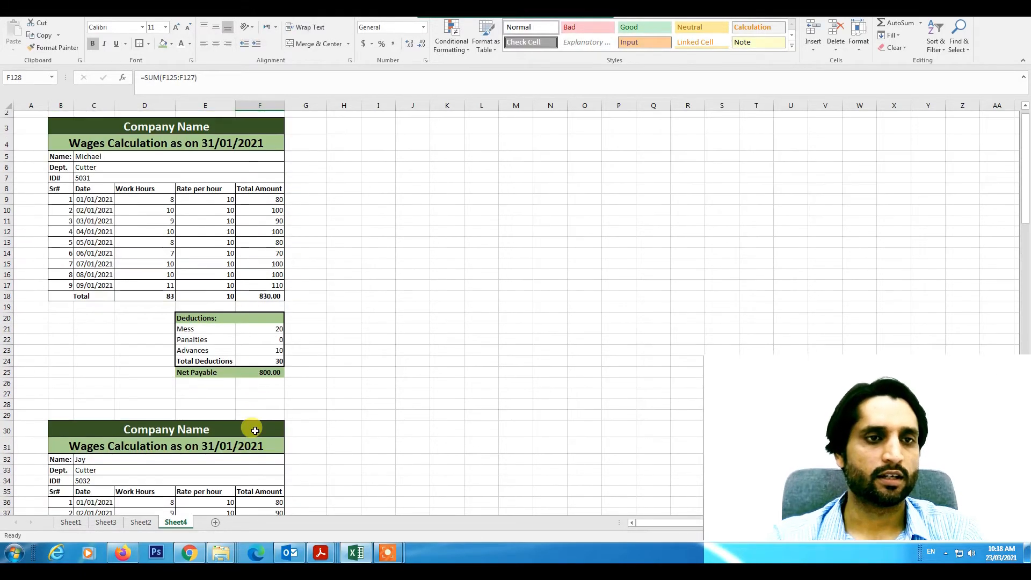
scroll(131, 349, "down", 20)
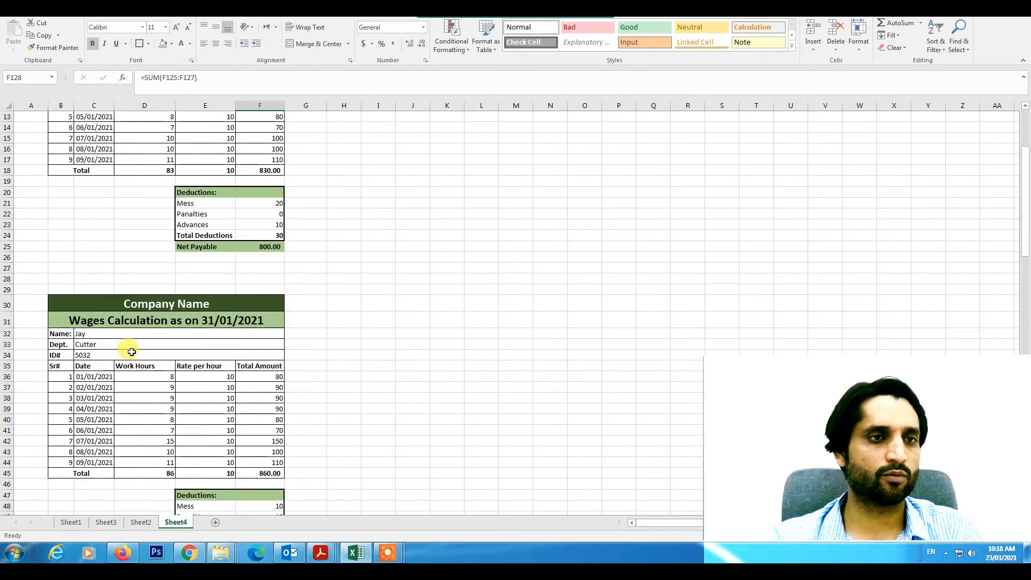
scroll(133, 358, "down", 7)
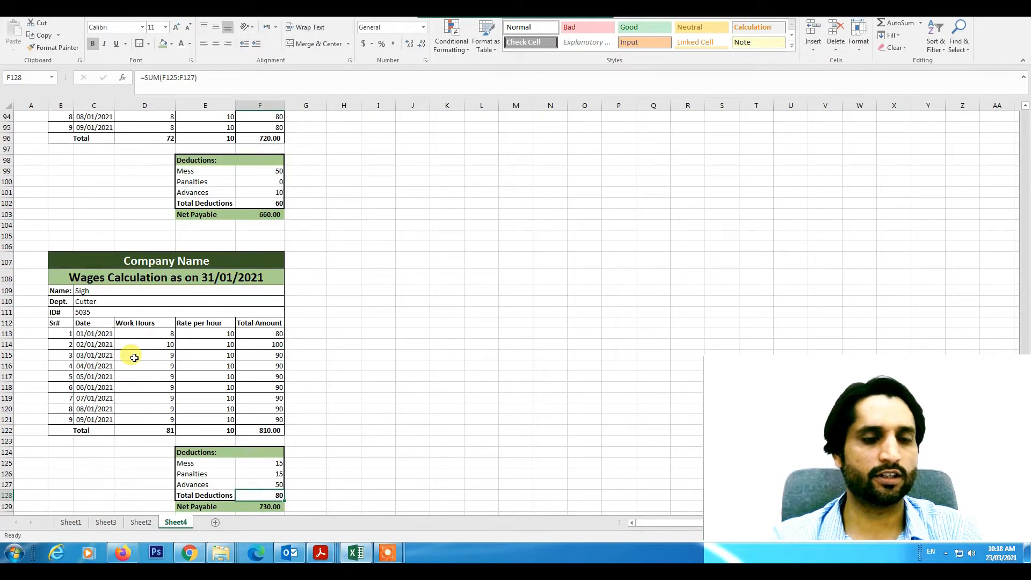
scroll(134, 357, "down", 7)
scroll(137, 359, "up", 20)
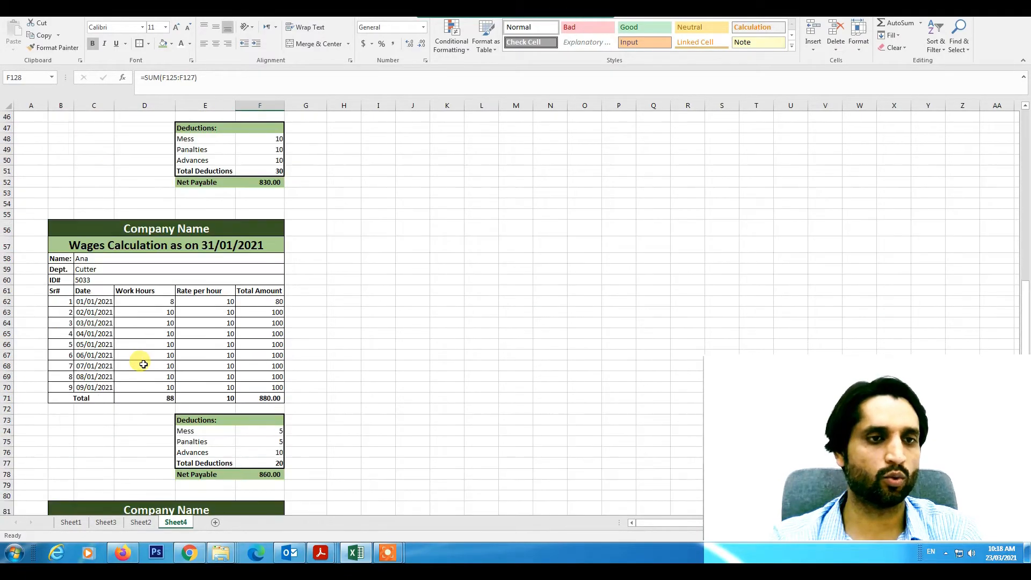
scroll(144, 364, "up", 1)
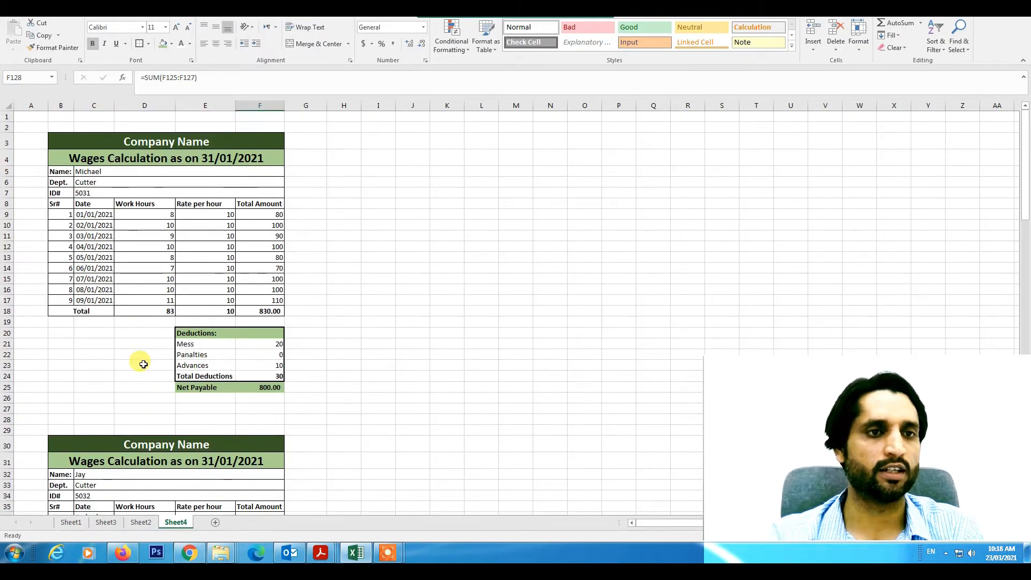
Add a new worksheet and enter the headers Sr#, Name, ID# and Net Payable in B7:E7
left_click(215, 523)
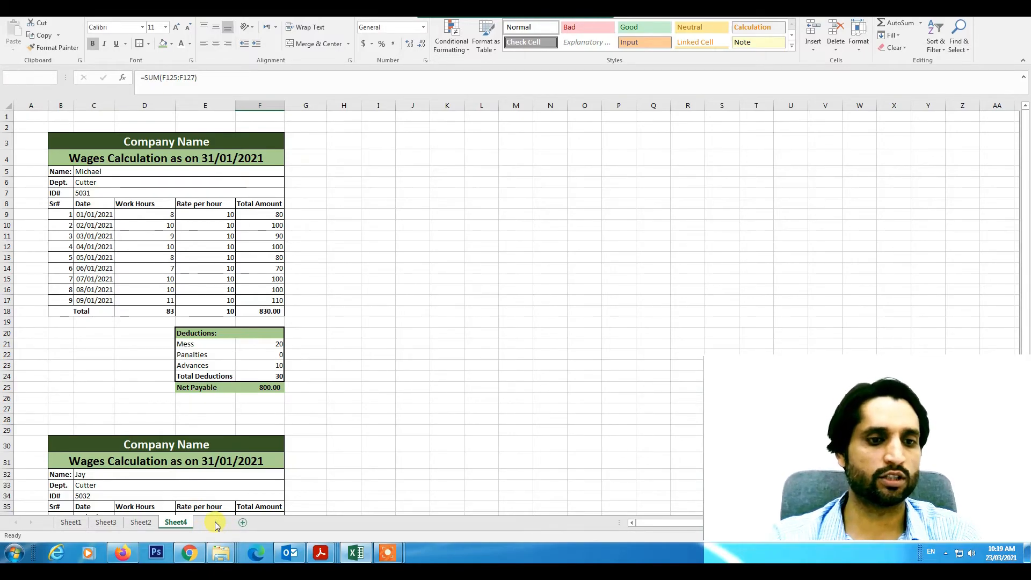
left_click(46, 182)
left_click(72, 184)
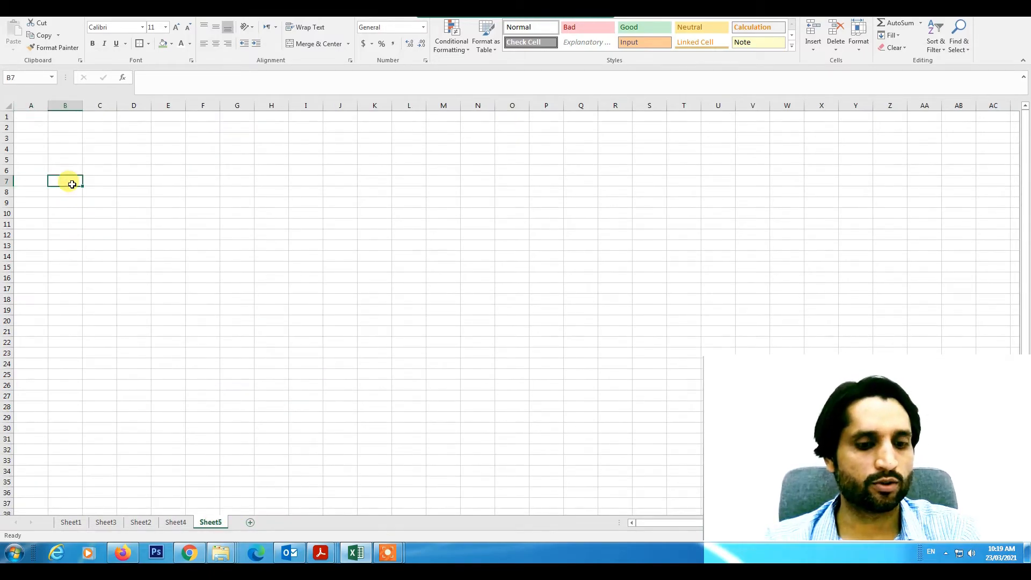
type("Sr#")
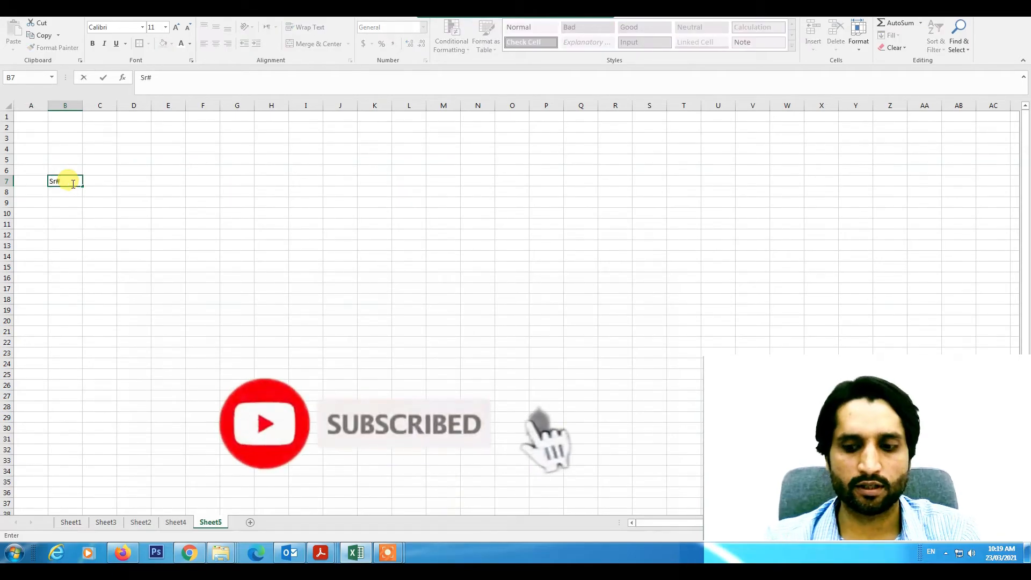
key("Tab")
type("nam")
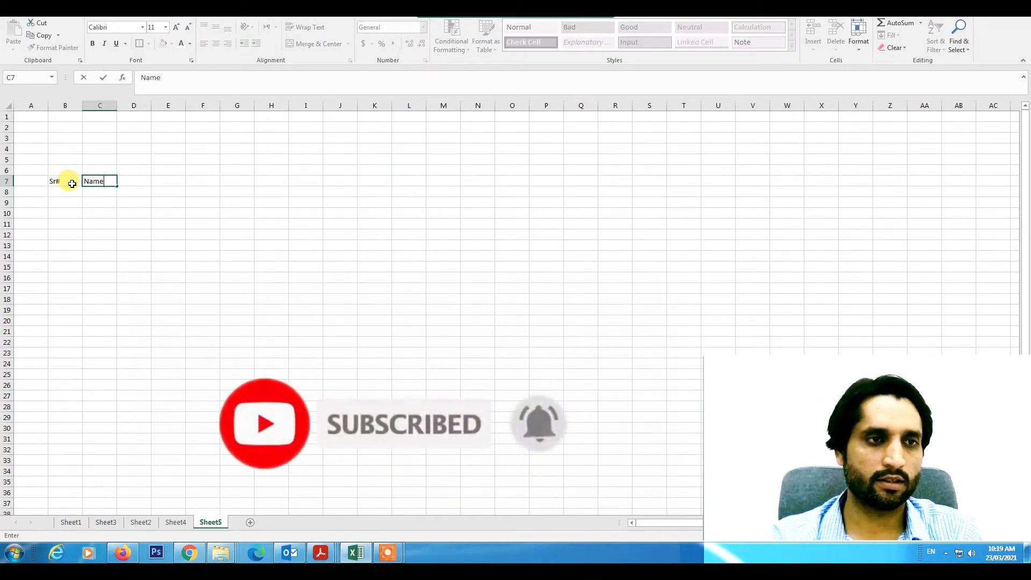
type("e")
key("Tab")
type("ID")
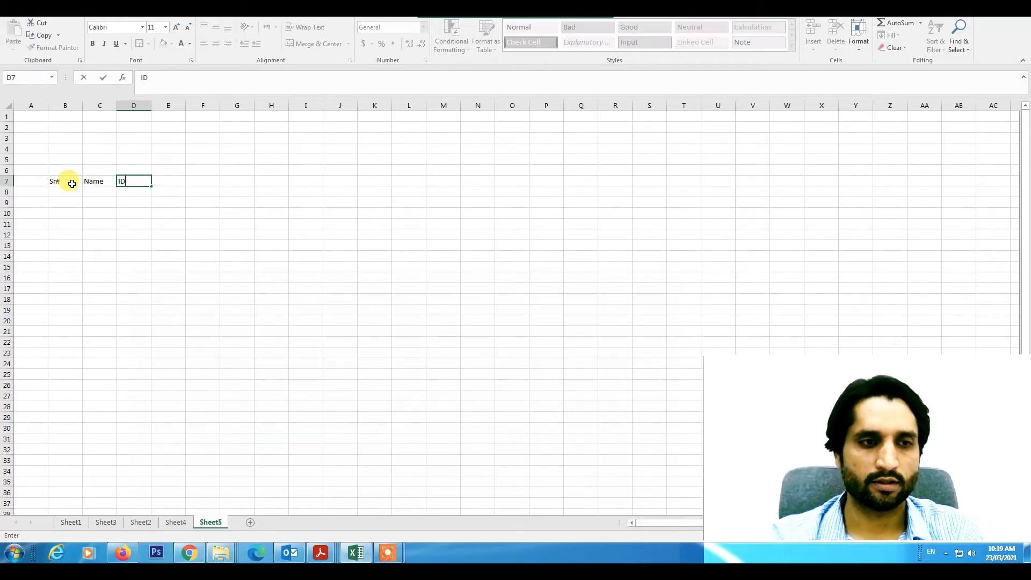
key("Tab")
type("Net P")
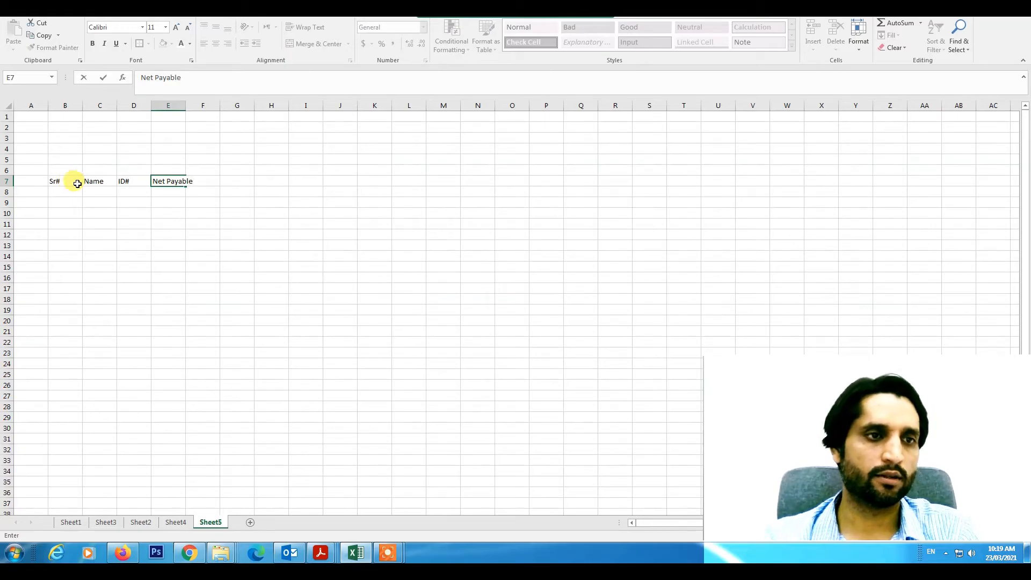
left_click(86, 231)
Make the headers in B7:E7 bold, fit column B to its contents and widen columns C to E
left_click_drag(66, 180, 177, 181)
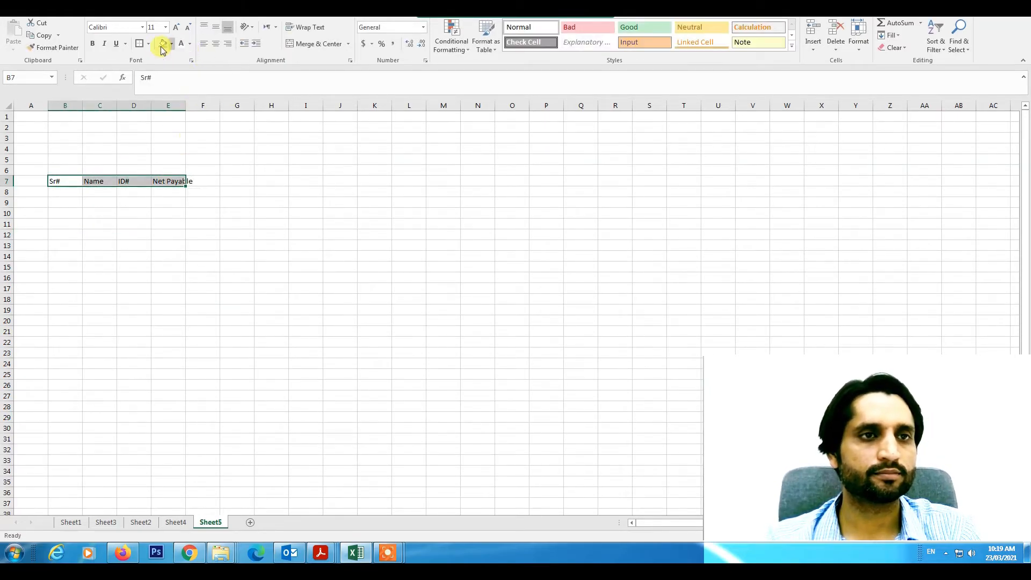
left_click_drag(81, 106, 159, 105)
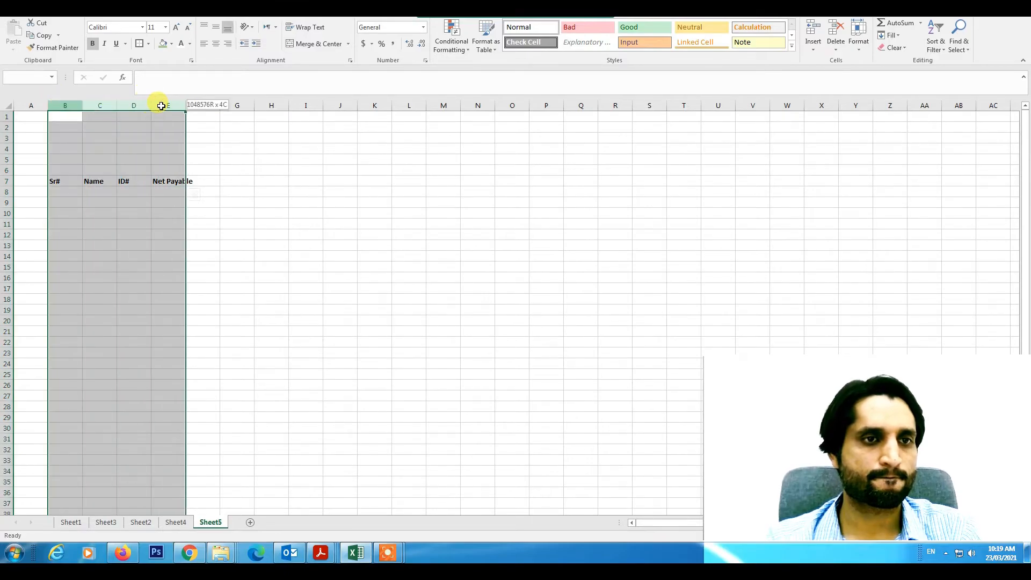
double_click(83, 105)
left_click_drag(81, 104, 146, 105)
Number the summary rows 1 to 5 in B8:B12 by filling down from 1 and 2
left_click(58, 194)
type("1")
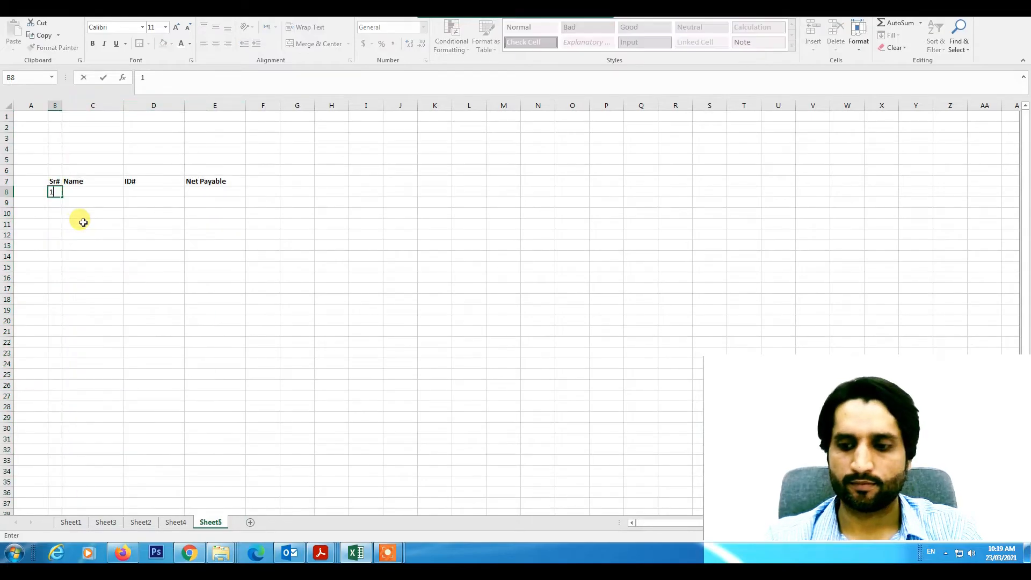
key("Return")
type("2")
key("Return")
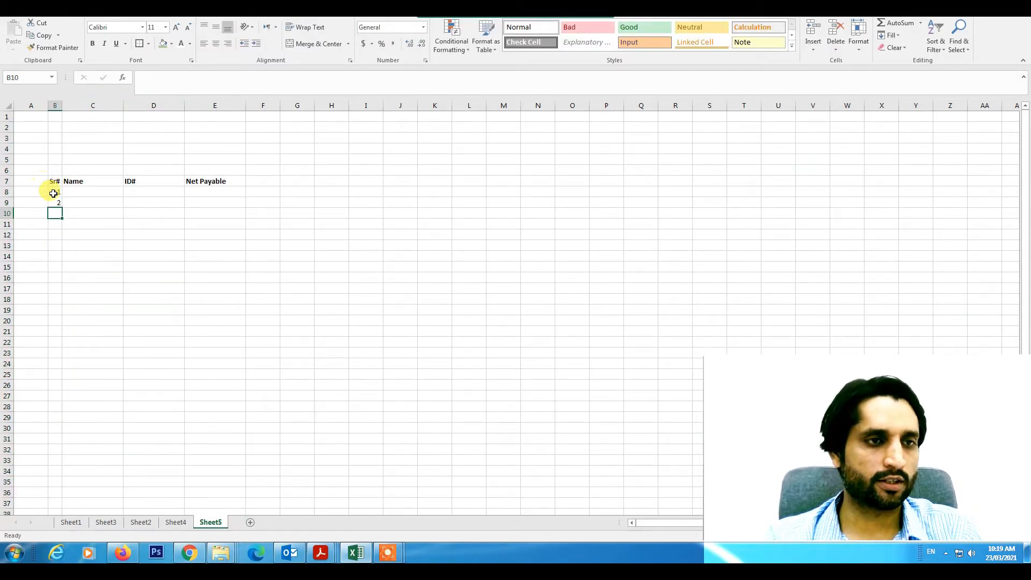
left_click_drag(61, 208, 133, 243)
Merge and center B13:D13, enter Total in it and make the total row bold
left_click(298, 43)
type("Total")
left_click(177, 362)
left_click_drag(98, 248, 212, 247)
Merge and center B6:E6 and enter the title "Summary wages as on 31/01/2021"
left_click_drag(56, 170, 236, 170)
left_click(297, 44)
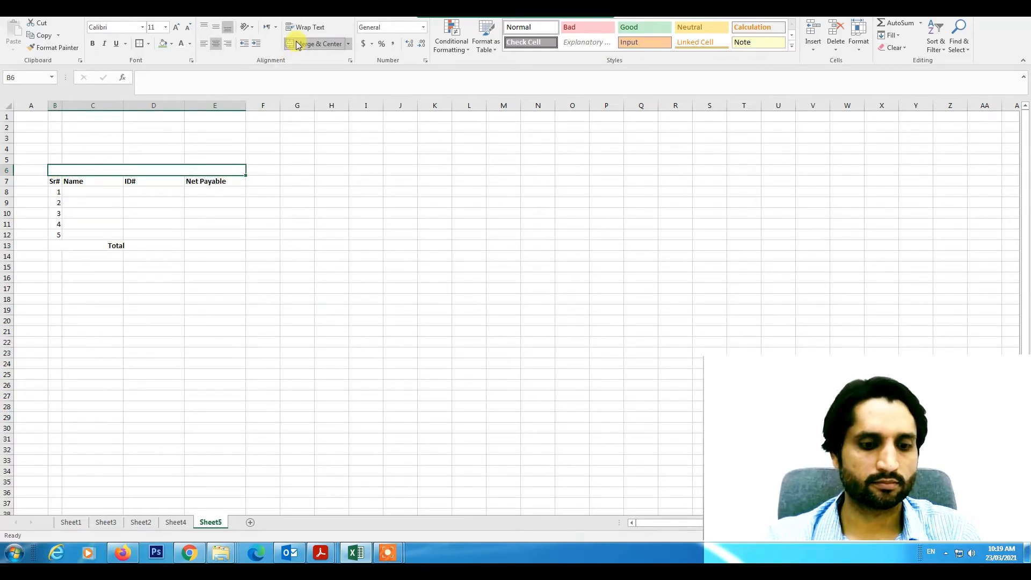
type("Summary wages as on")
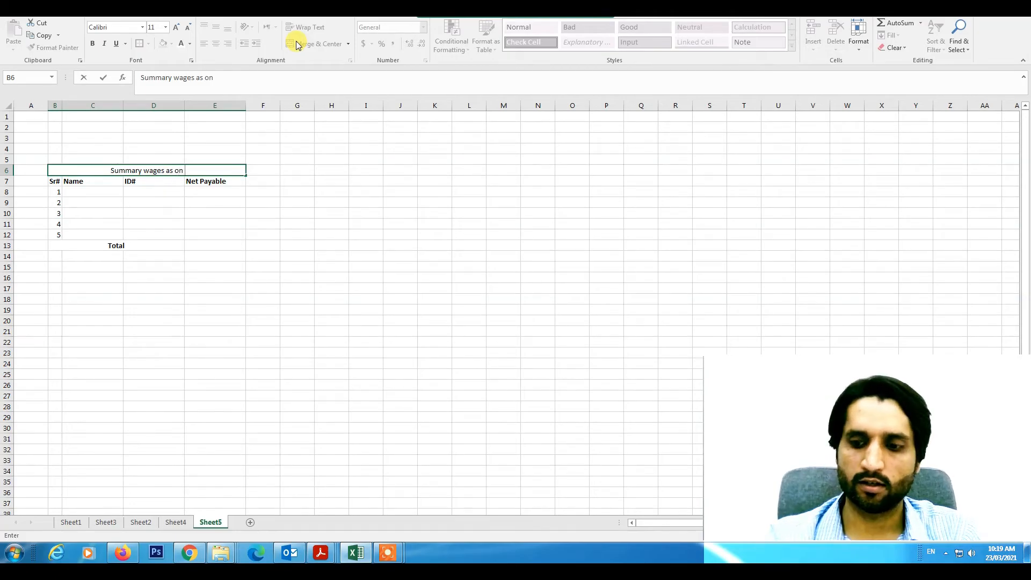
type("31/01/2021")
key("Return")
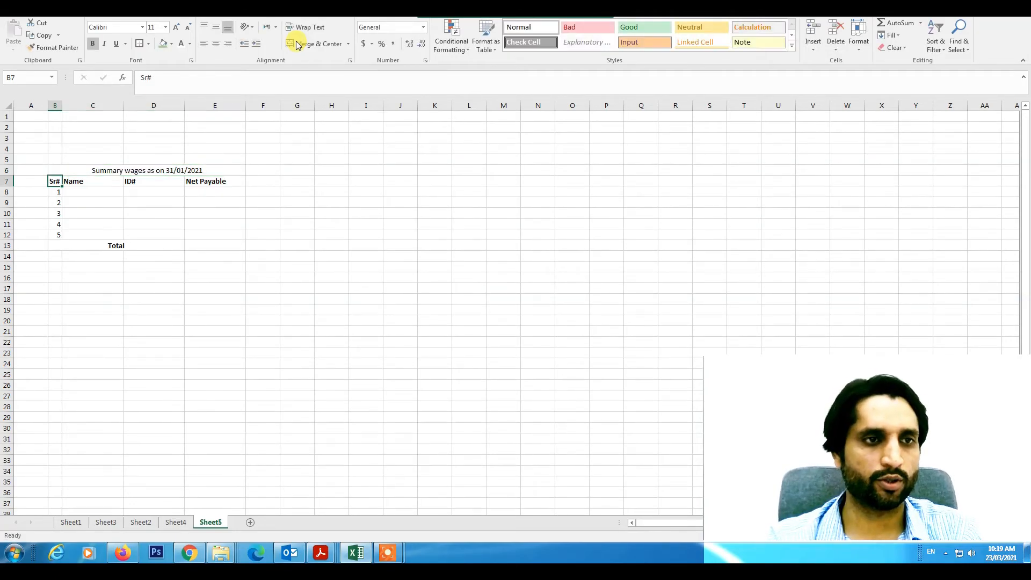
Merge and center B5:E5 above the summary title and enter "Company Name"
left_click_drag(52, 157, 214, 156)
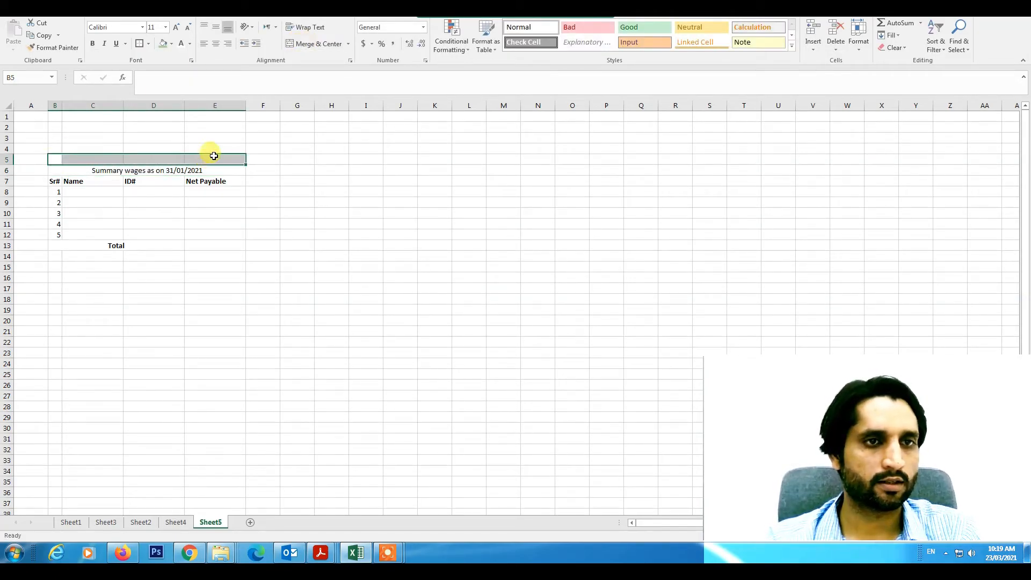
left_click(297, 45)
type("Company Name")
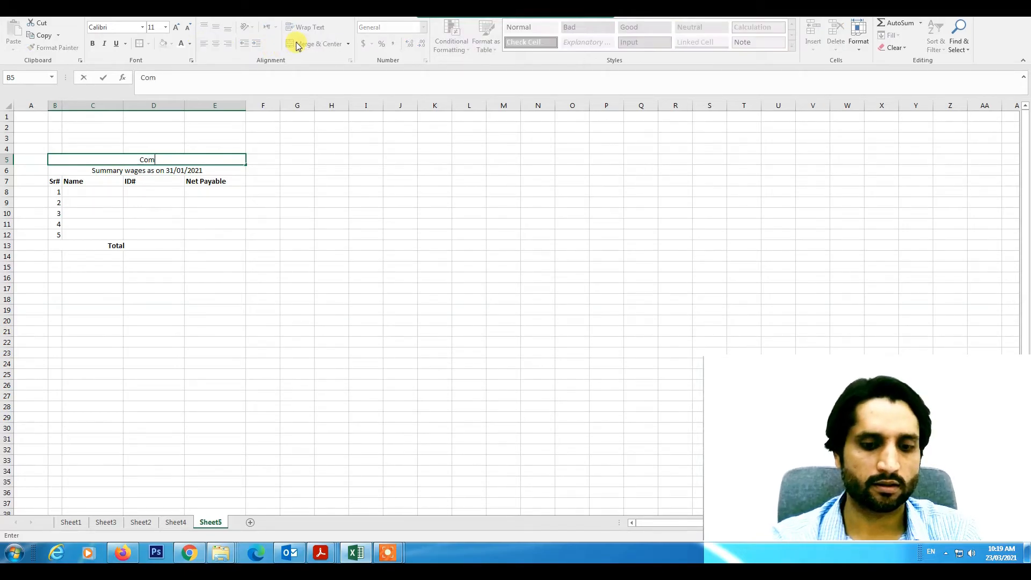
left_click(224, 264)
Make the two title rows in B5:E6 bold and increase their font size to 14
left_click_drag(154, 161, 154, 171)
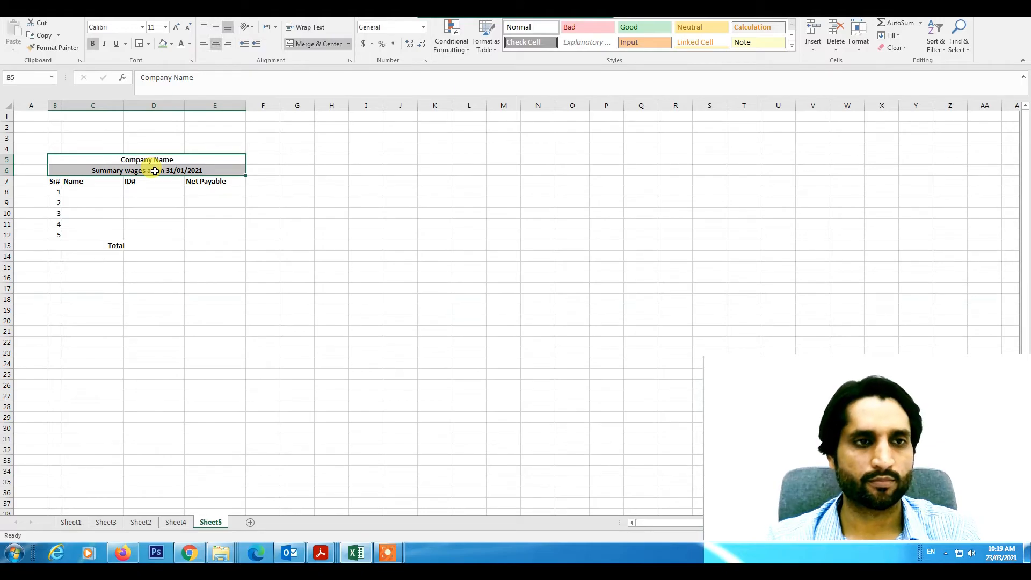
left_click(177, 28)
left_click(177, 28)
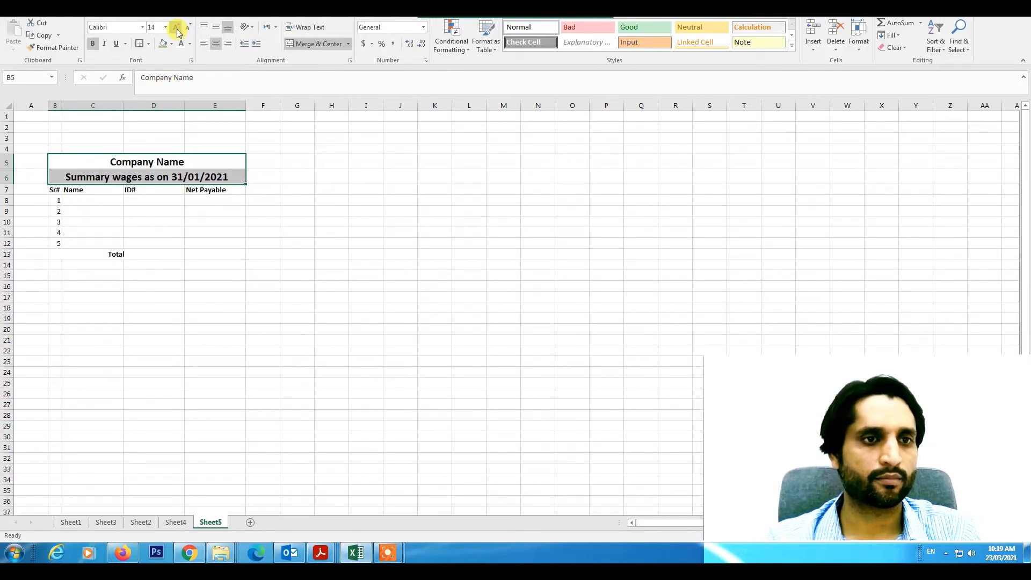
left_click(177, 313)
Link C8 in the summary to the first wage slip's employee name in C5 of Sheet4
left_click(81, 199)
type("=")
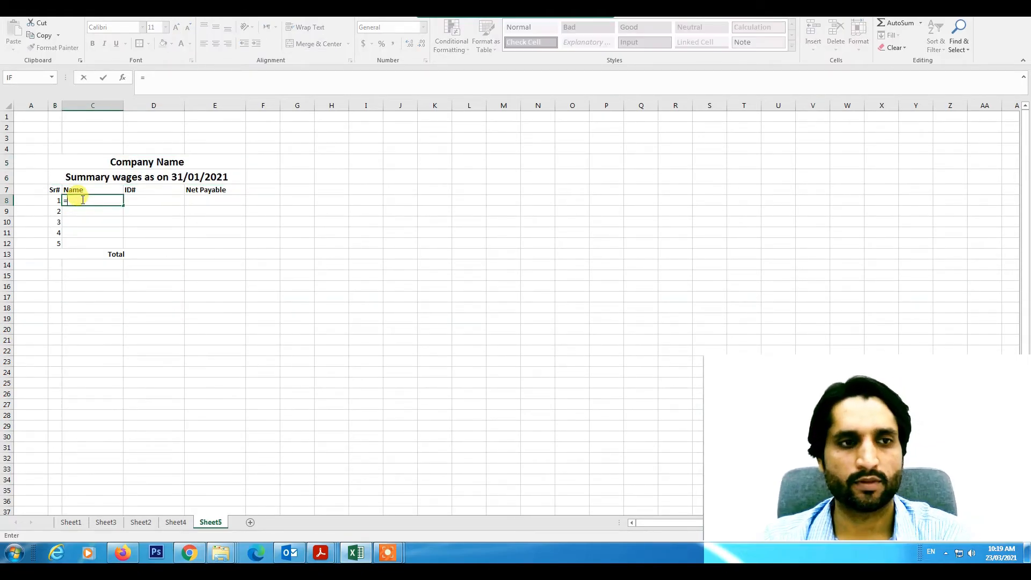
left_click(179, 524)
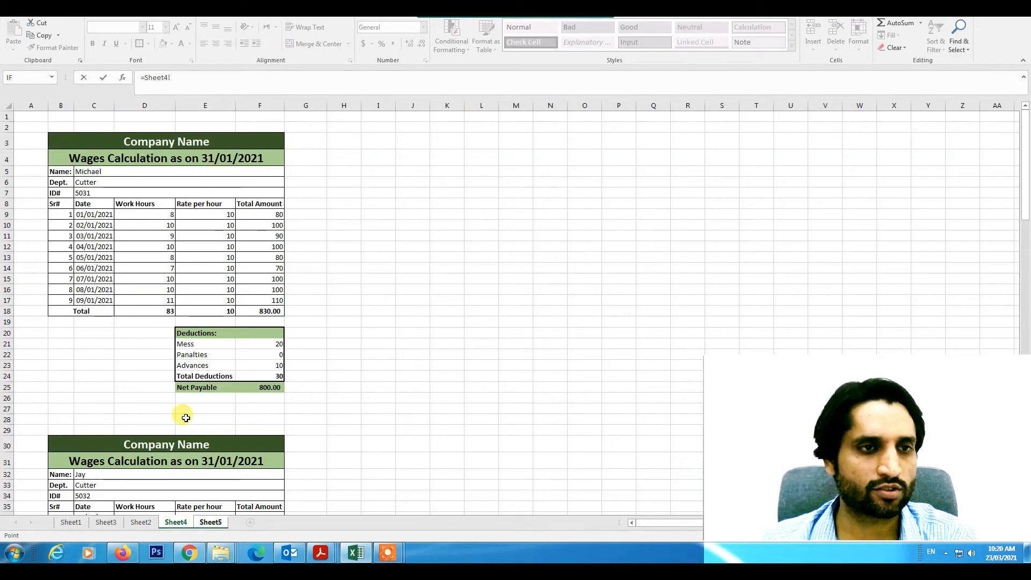
left_click(100, 173)
key("Return")
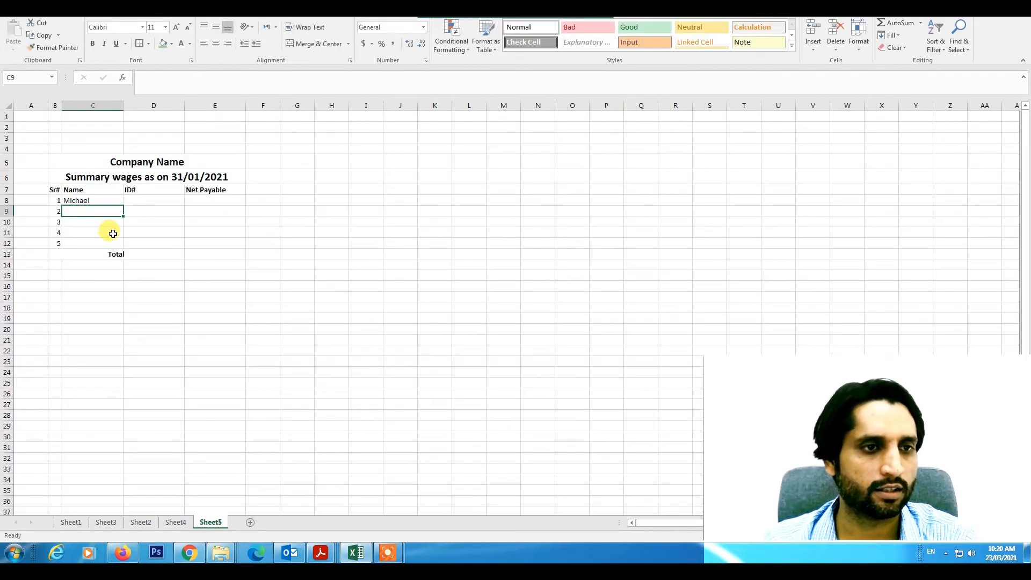
Link C9 in the summary to the second wage slip's employee name in C32 of Sheet4
type("=")
key("ctrl+Page_Up")
scroll(192, 449, "down", 4)
left_click(83, 329)
key("Return")
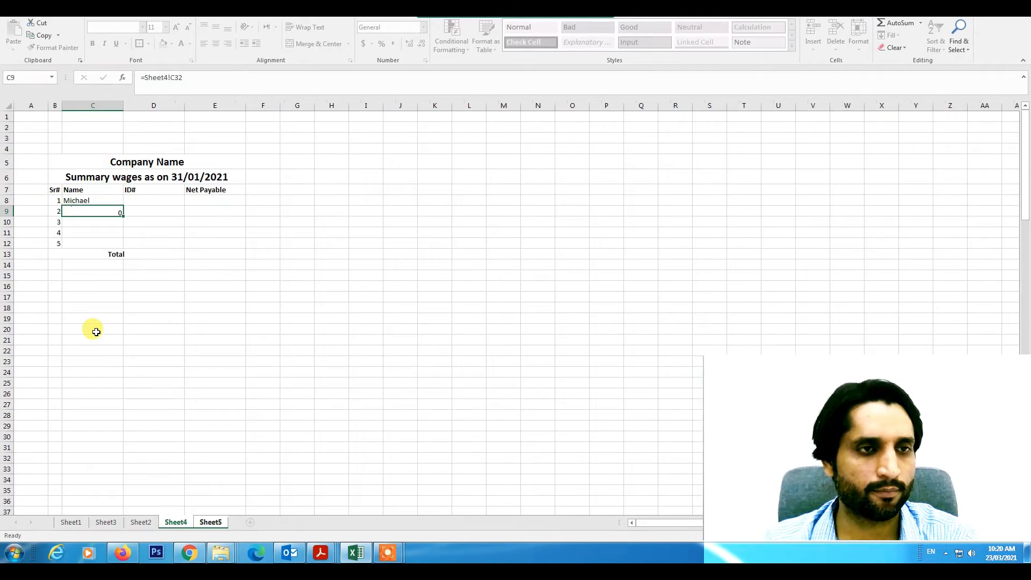
Link C10 in the summary to the third wage slip's employee name in C58 of Sheet4
type("=")
key("ctrl+Page_Up")
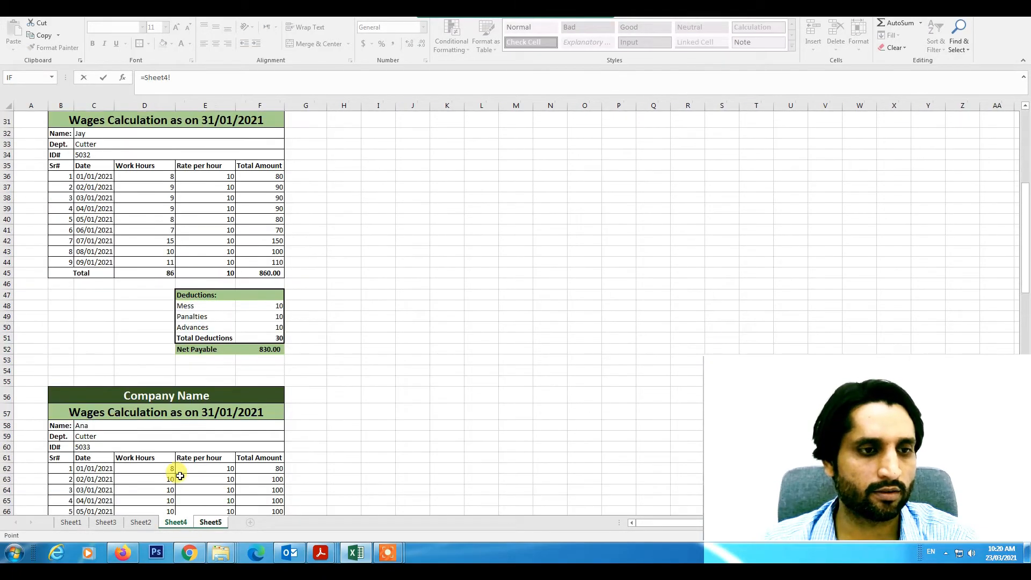
scroll(151, 430, "down", 2)
left_click(88, 352)
key("Return")
Link C11 in the summary to the fourth wage slip's employee name in C83 of Sheet4
type("=")
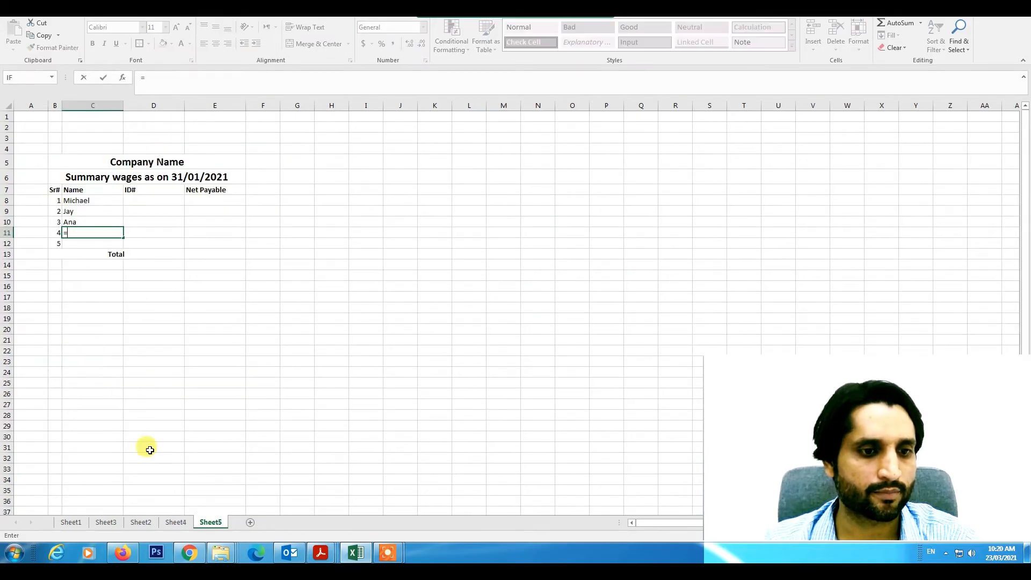
left_click(175, 522)
scroll(170, 476, "down", 6)
left_click(84, 442)
key("Return")
Link C12 in the summary to the fifth wage slip's employee name in C109 of Sheet4
type("=")
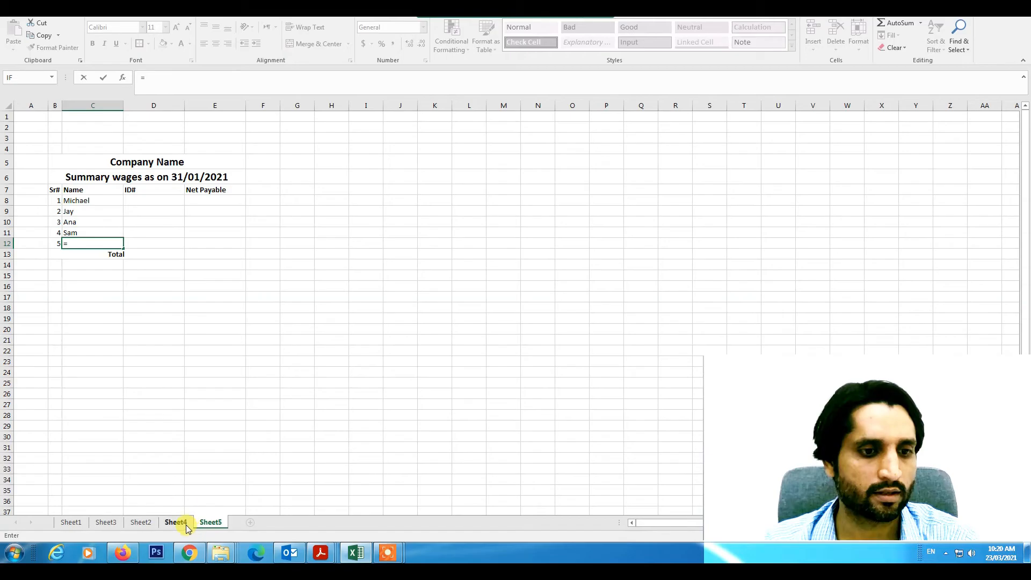
left_click(177, 523)
scroll(172, 468, "down", 12)
left_click(86, 324)
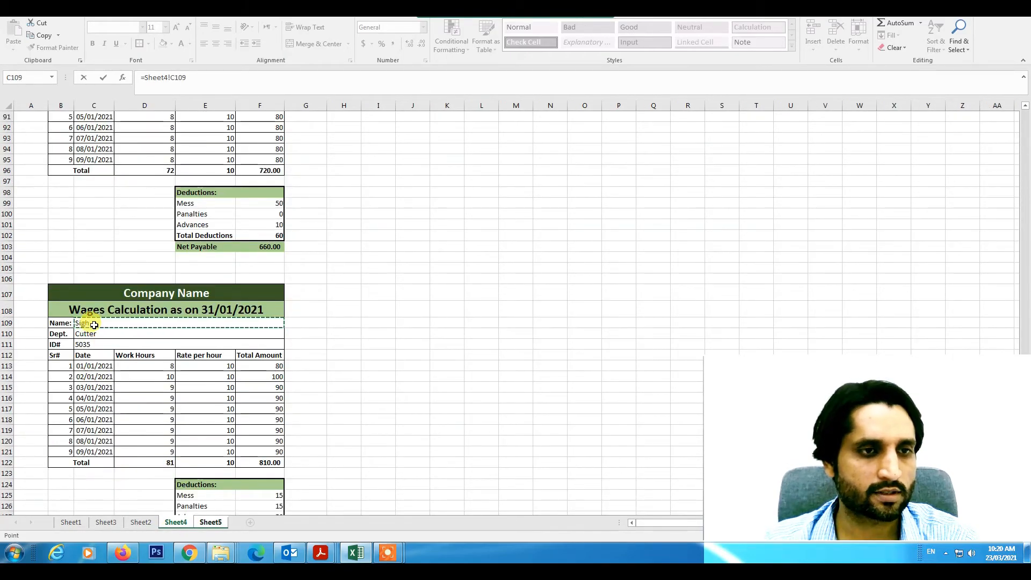
key("Return")
Link D8 in the summary to the first wage slip's ID number in C7 of Sheet4
left_click(137, 199)
type("=")
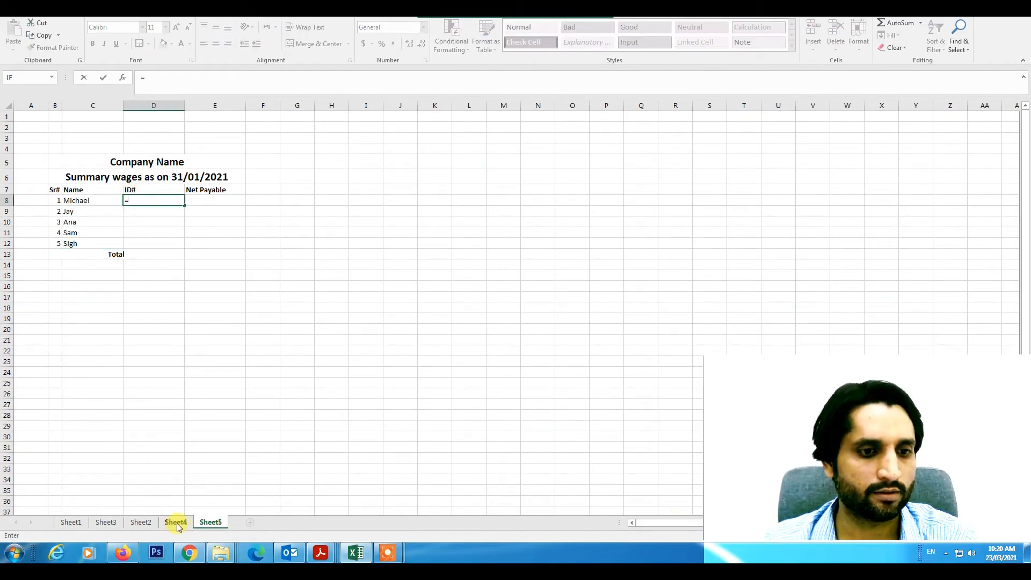
left_click(177, 522)
scroll(173, 433, "up", 12)
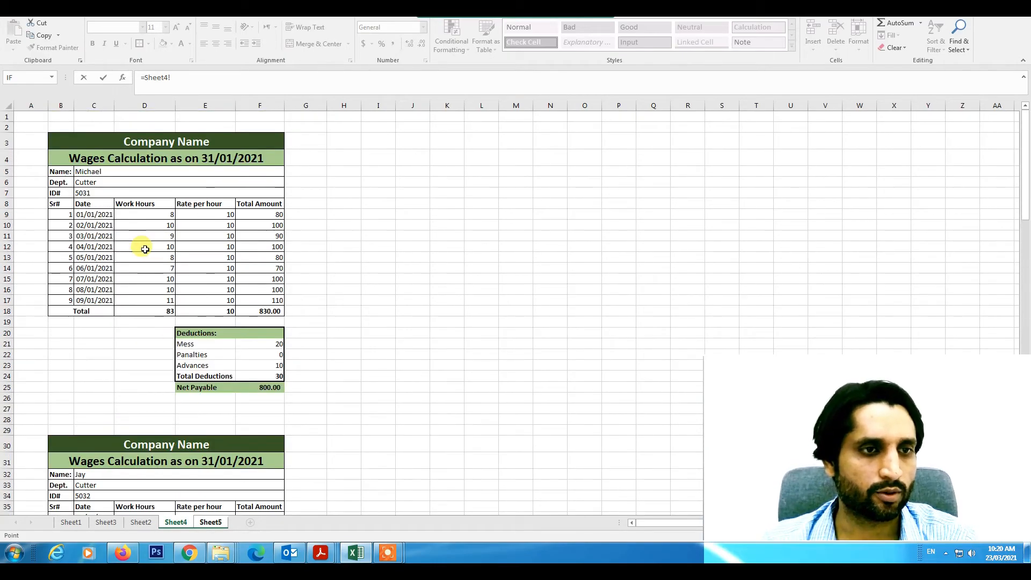
left_click(86, 193)
key("Return")
Link D9 in the summary to the second wage slip's ID number in C34 of Sheet4
type("=")
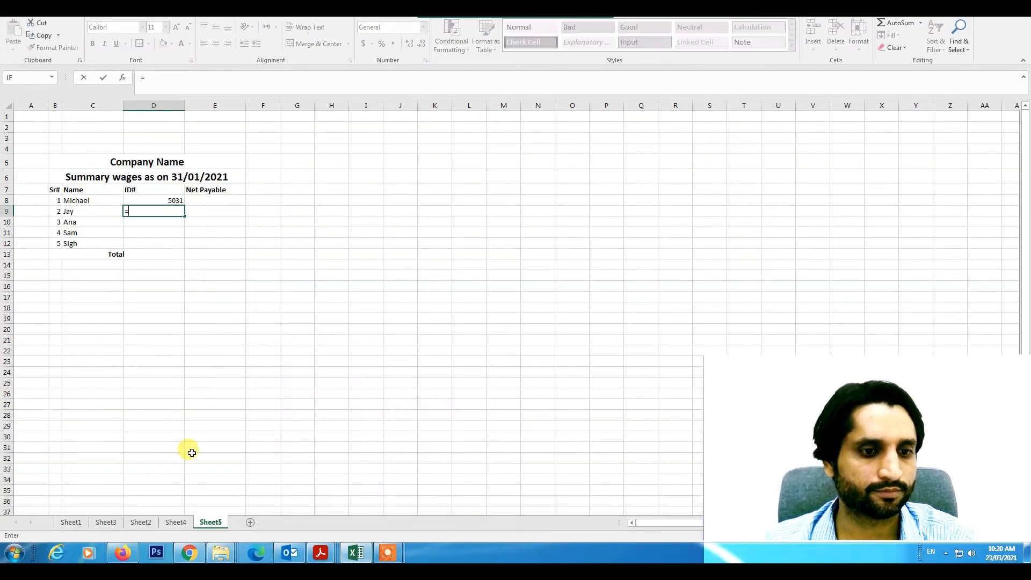
left_click(175, 524)
scroll(135, 397, "down", 4)
left_click(87, 356)
key("Return")
Link D10 in the summary to the third wage slip's ID number in C60 of Sheet4
type("=")
left_click(176, 522)
scroll(145, 446, "down", 5)
scroll(128, 435, "down", 1)
left_click(97, 445)
key("Return")
Link D11 in the summary to the fourth wage slip's ID number in C85 of Sheet4
type("=")
scroll(119, 462, "down", 6)
scroll(141, 472, "up", 6)
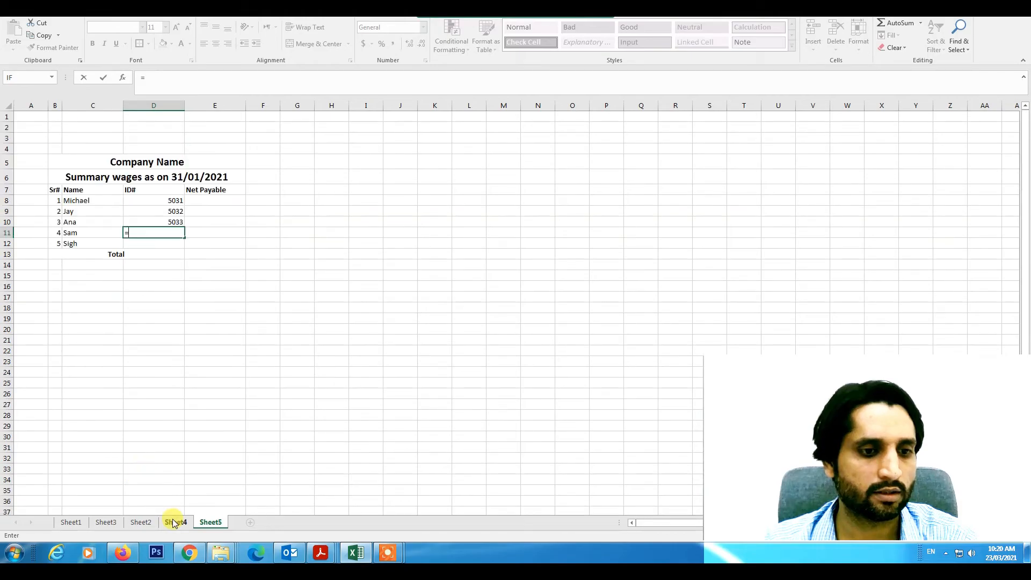
left_click(176, 522)
scroll(145, 434, "down", 9)
left_click(99, 421)
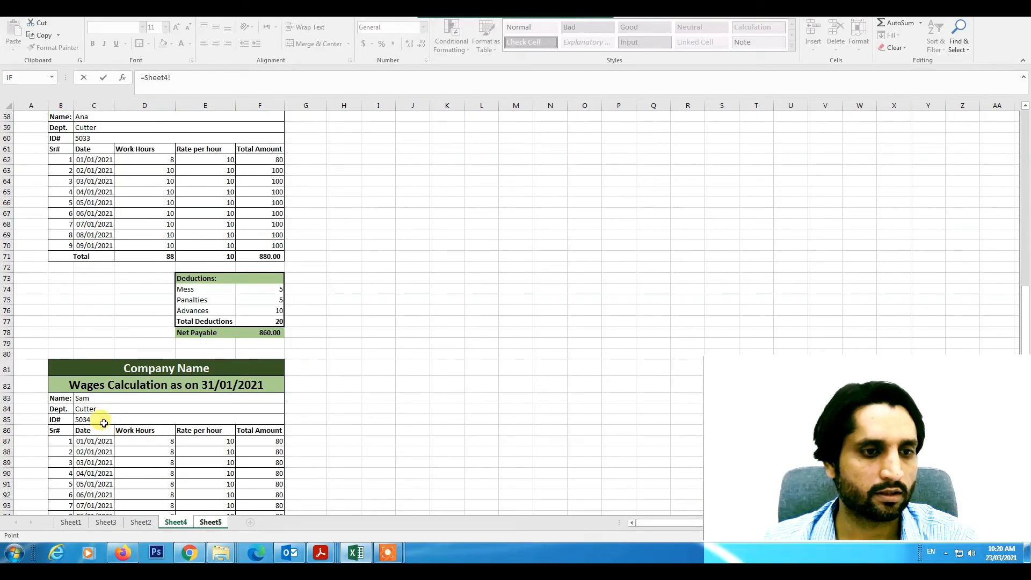
key("Return")
Link D12 in the summary to the fifth wage slip's ID number in C111 of Sheet4
type("=")
left_click(175, 522)
scroll(150, 467, "down", 6)
scroll(138, 459, "down", 4)
left_click(89, 378)
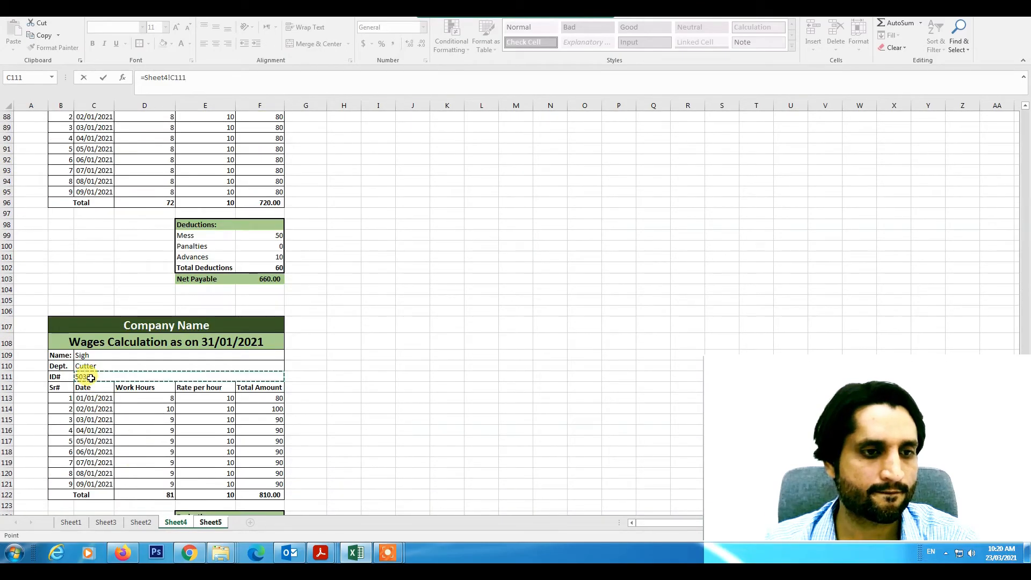
key("Return")
Link E8 in the summary to the first wage slip's net payable amount in F25 of Sheet4
left_click(207, 201)
type("=")
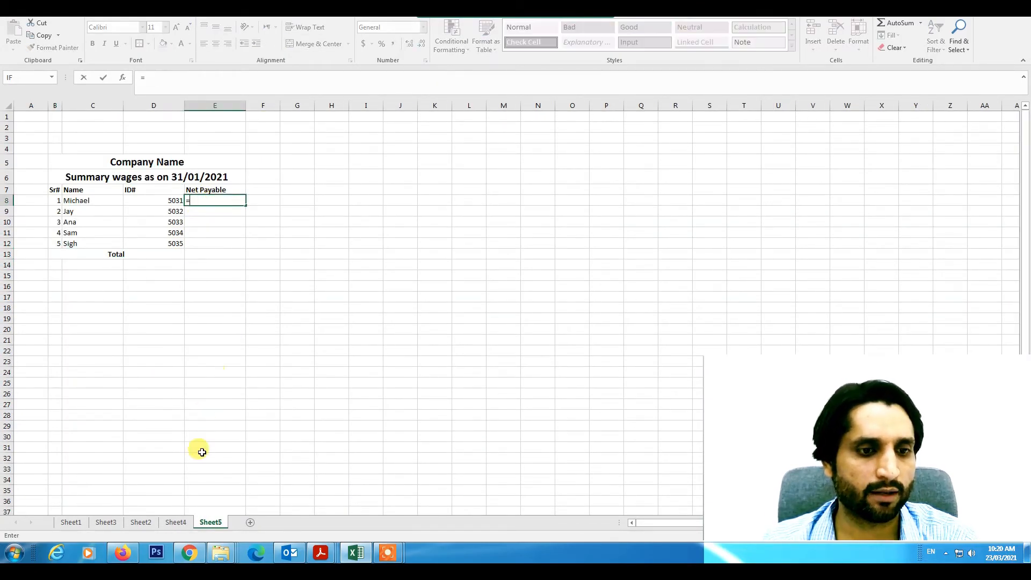
left_click(175, 522)
scroll(171, 357, "up", 20)
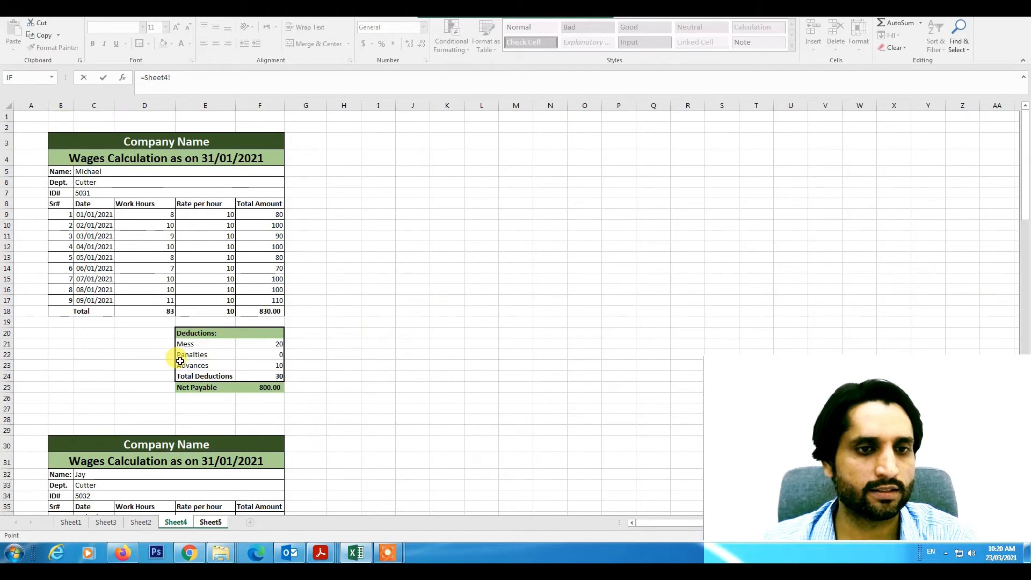
left_click(282, 386)
key("Return")
Link E9 in the summary to the second wage slip's net payable amount in F52 of Sheet4
type("=")
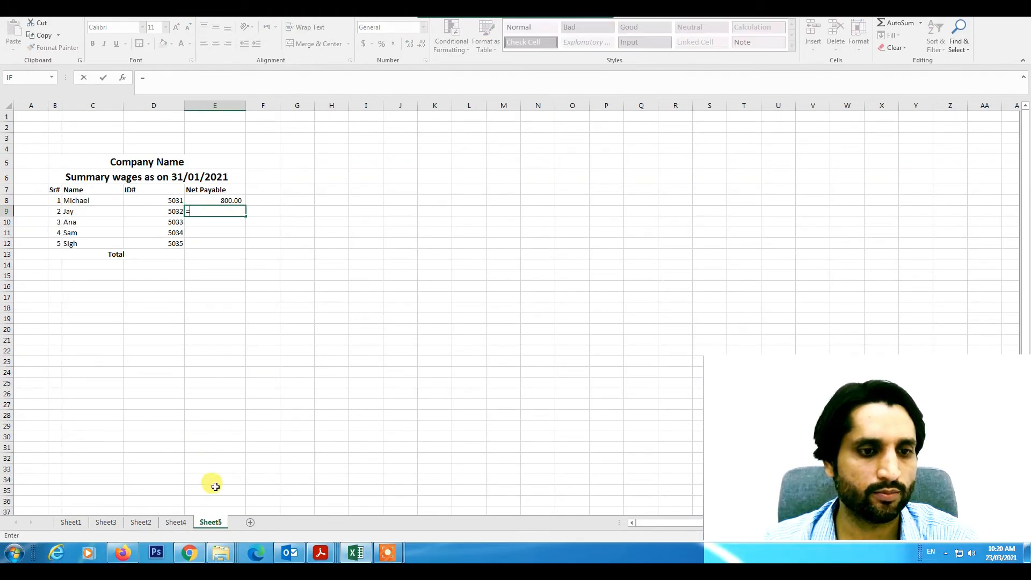
left_click(176, 522)
scroll(265, 419, "down", 5)
scroll(267, 462, "down", 4)
key("Return")
Link E10 in the summary to the third wage slip's net payable amount in F78 of Sheet4
type("=")
left_click(175, 522)
scroll(245, 440, "down", 2)
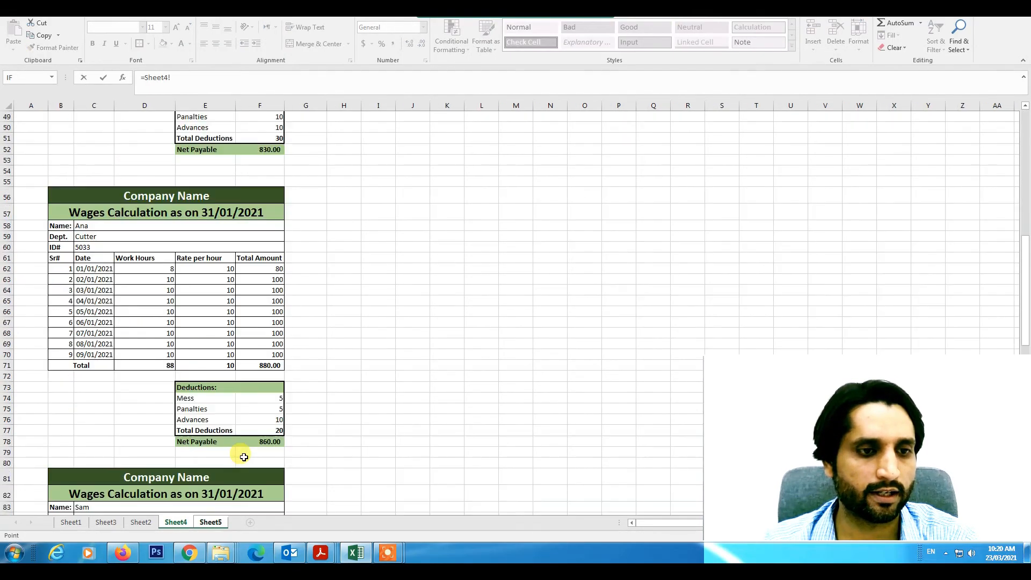
left_click(267, 433)
key("Return")
Link E11 in the summary to the fourth wage slip's net payable amount in F103 of Sheet4
type("=")
left_click(177, 522)
scroll(297, 467, "down", 9)
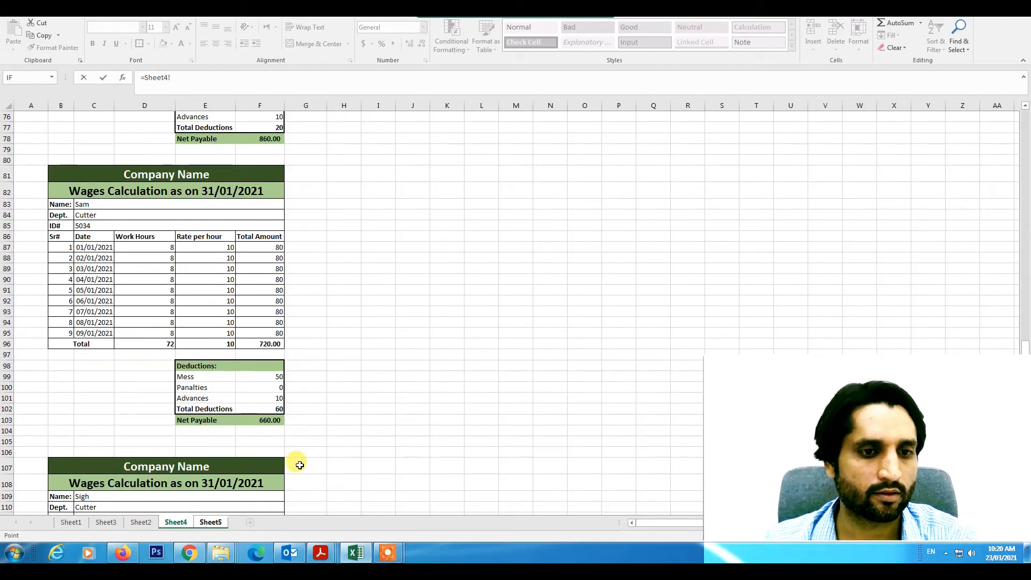
key("Return")
Link E12 in the summary to the net payable amount of the fifth wage slip in Sheet4
type("=")
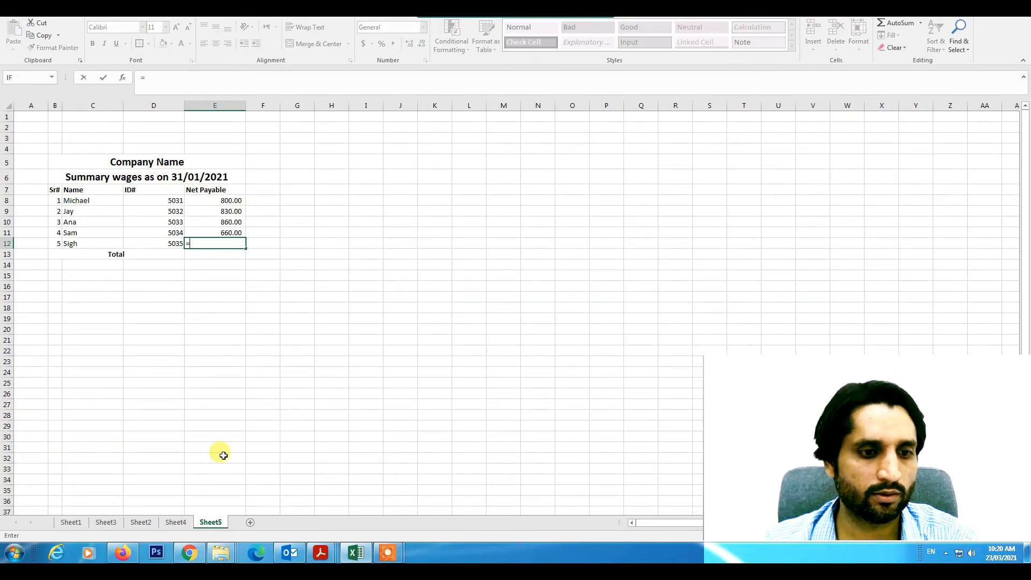
left_click(175, 522)
scroll(284, 440, "down", 6)
left_click(270, 267)
key("Return")
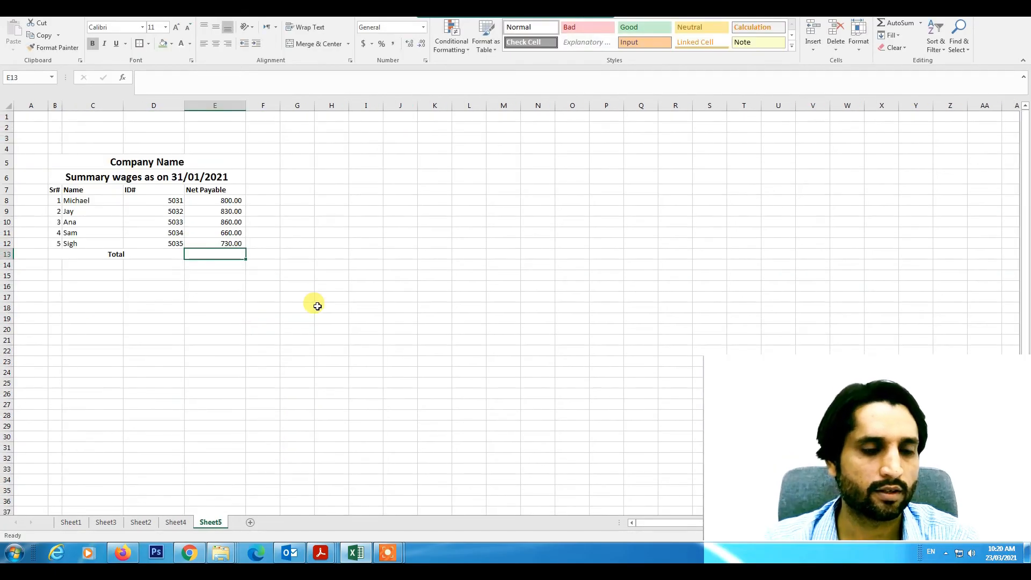
Sum the net payable amounts in E13 with AutoSum and fill the total row B13:E13 with green
left_click(886, 23)
key("Return")
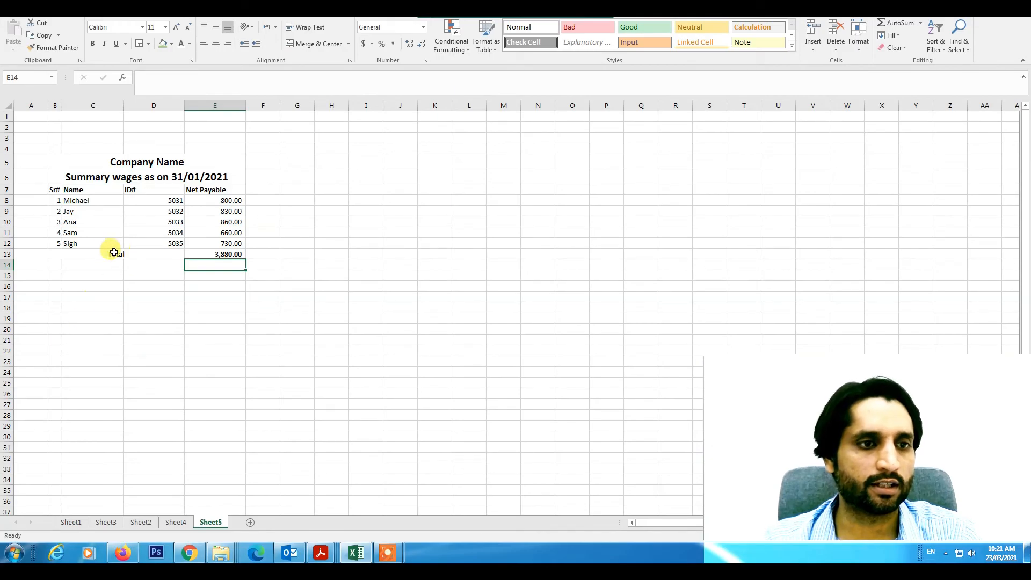
left_click_drag(113, 253, 196, 253)
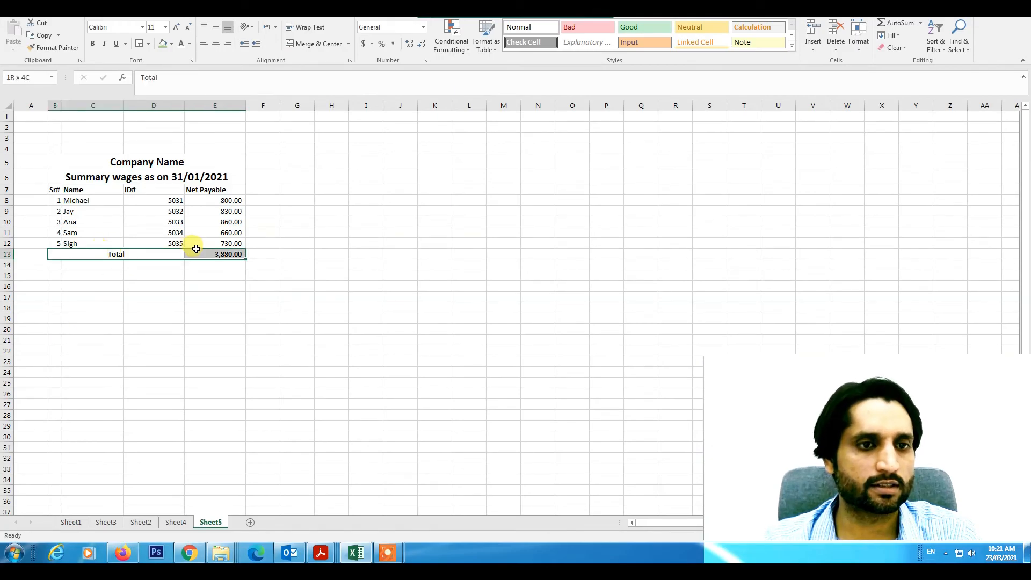
left_click(164, 46)
Fill the header row B7:E7 with the same green and the "Company Name" title row with yellow
left_click_drag(51, 189, 200, 189)
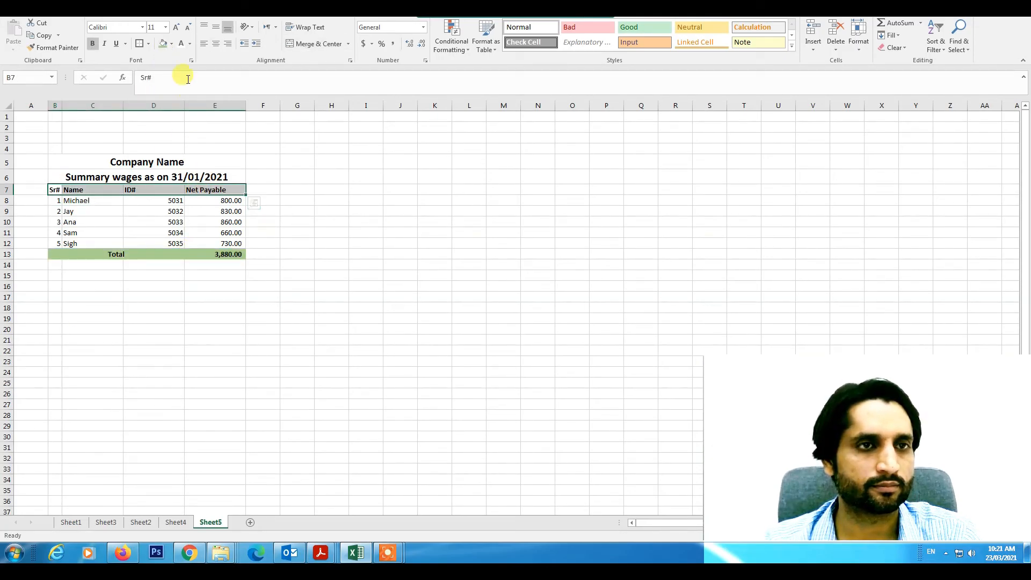
left_click(162, 46)
left_click(166, 160)
left_click(171, 44)
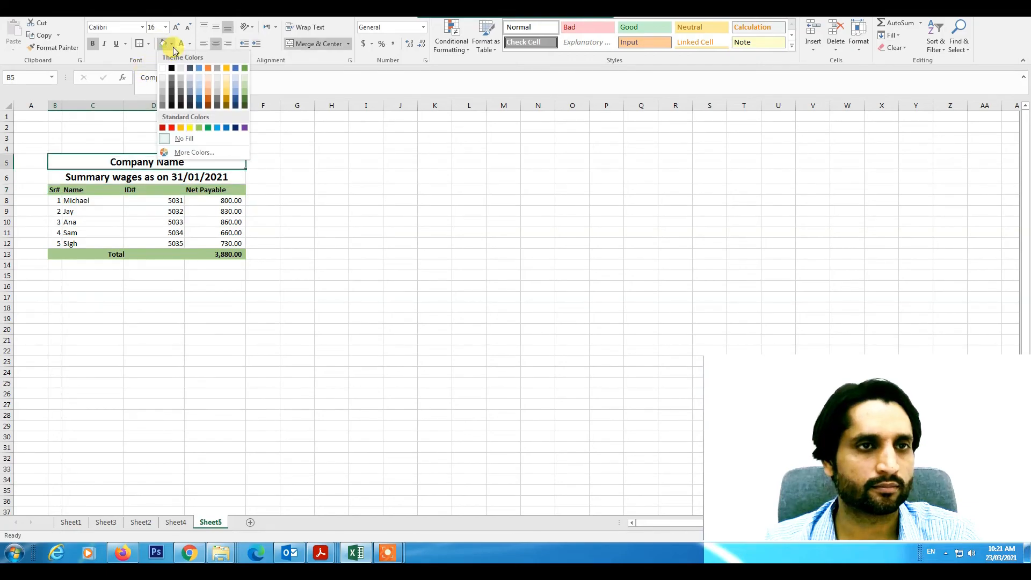
left_click(190, 128)
Fill the "Summary wages as on 31/01/2021" title row with a light green theme color
left_click(86, 177)
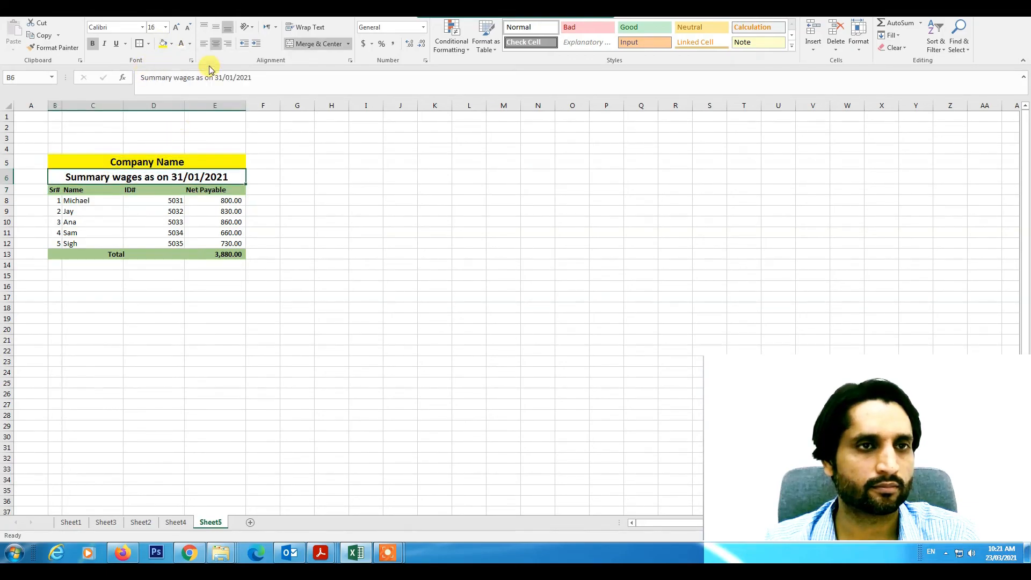
left_click(172, 45)
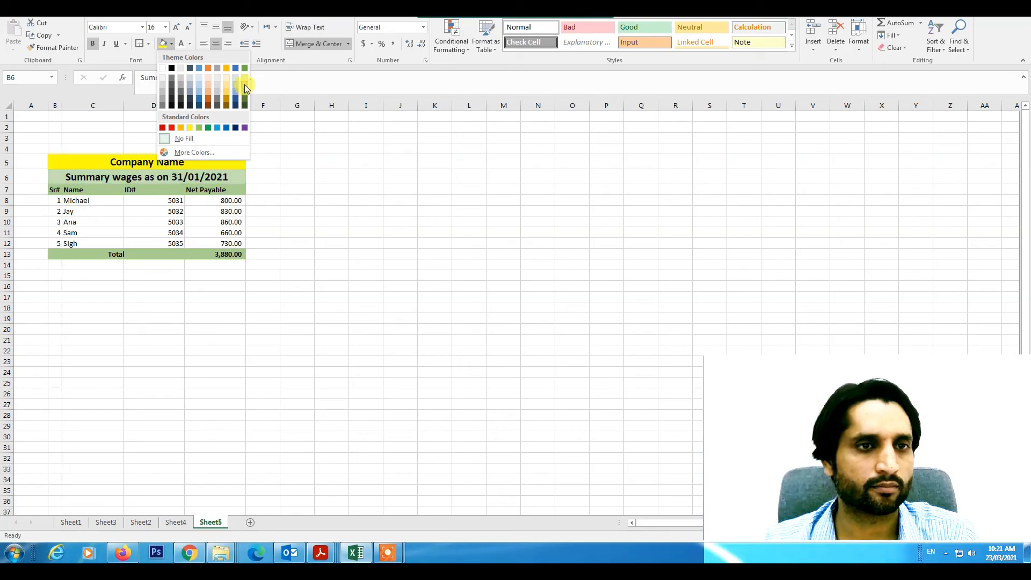
left_click(245, 86)
left_click(218, 298)
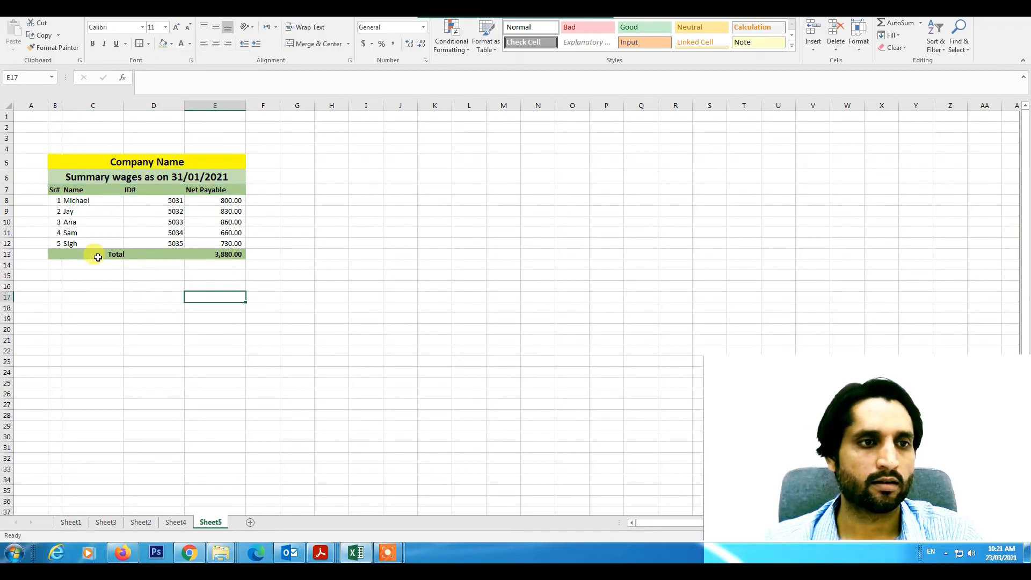
In Sheet4's first wage slip, set the work hours in D10 to 15 and D11 to 20, then check the linked summary in Sheet5
left_click(176, 522)
scroll(236, 246, "up", 15)
scroll(242, 252, "down", 2)
scroll(242, 253, "up", 20)
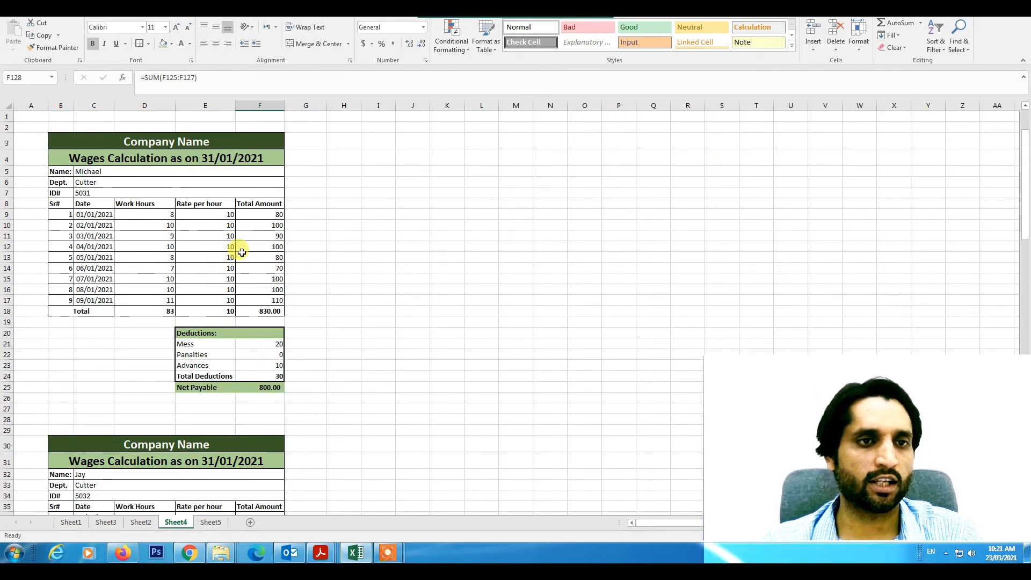
left_click(151, 227)
type("15")
key("Return")
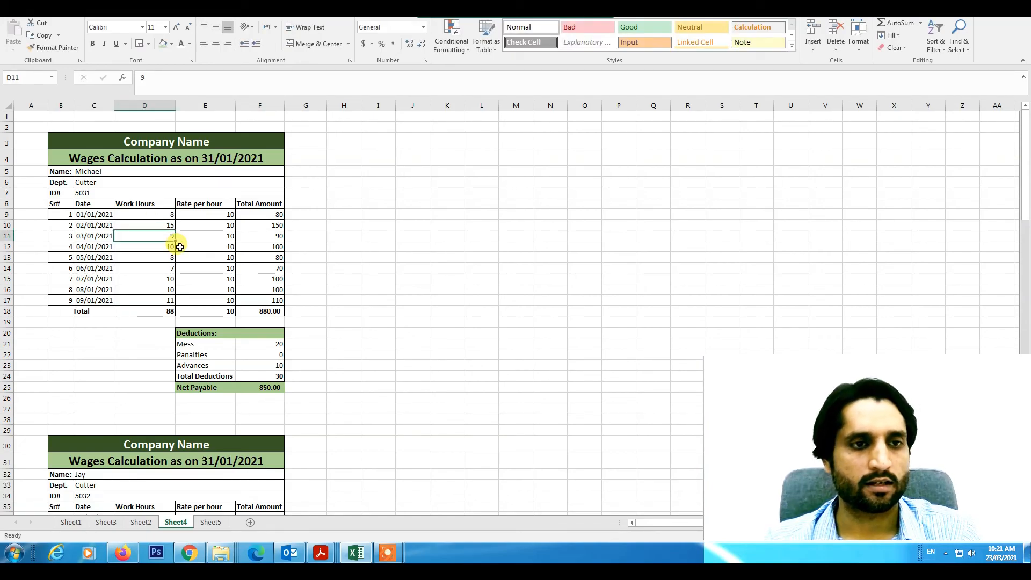
type("20")
key("Return")
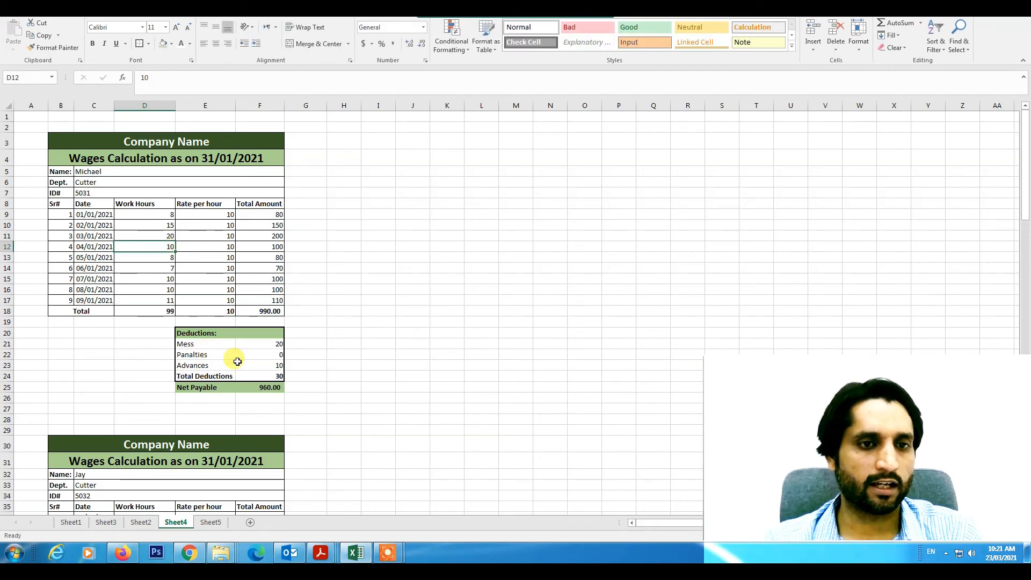
left_click(212, 523)
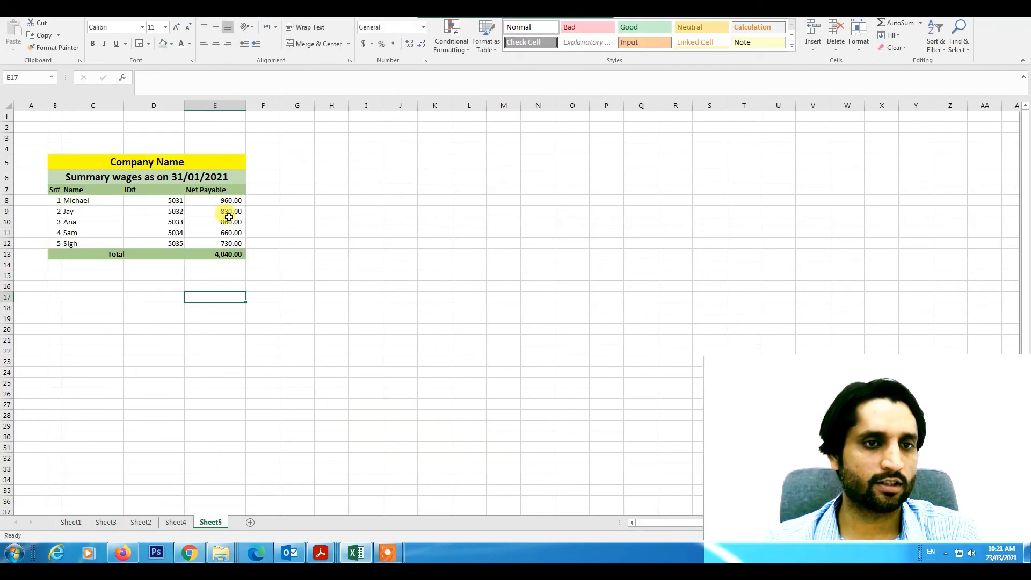